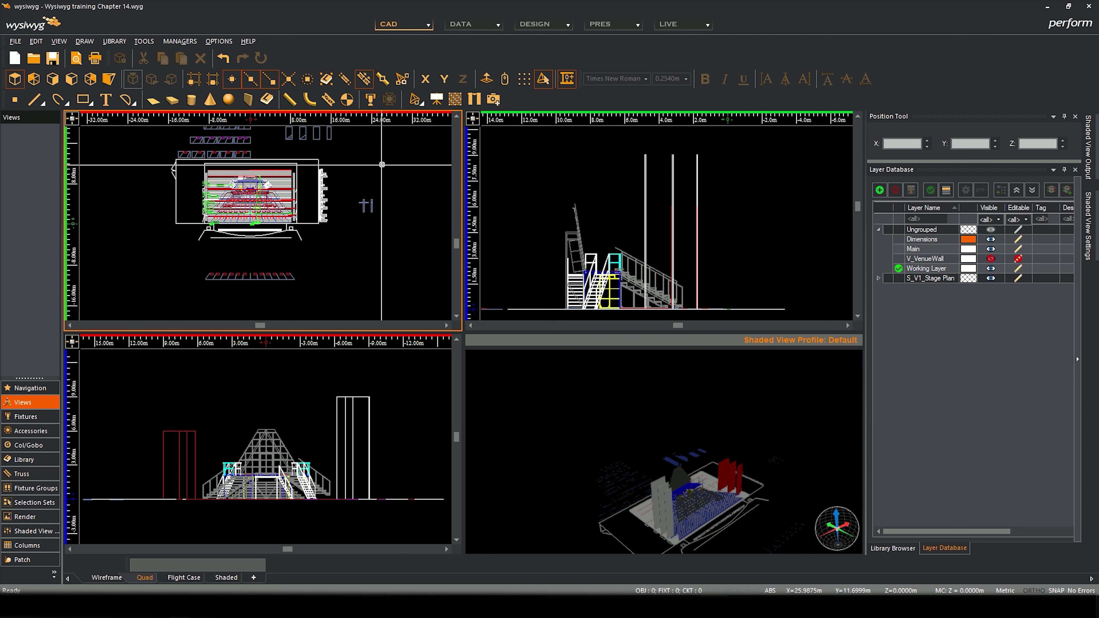
Browse the Tools menu's Fillet, Divide and Boolean Operations (Unite, Intersect, Subtract Objects) entries.
middle_drag(373, 161, 390, 162)
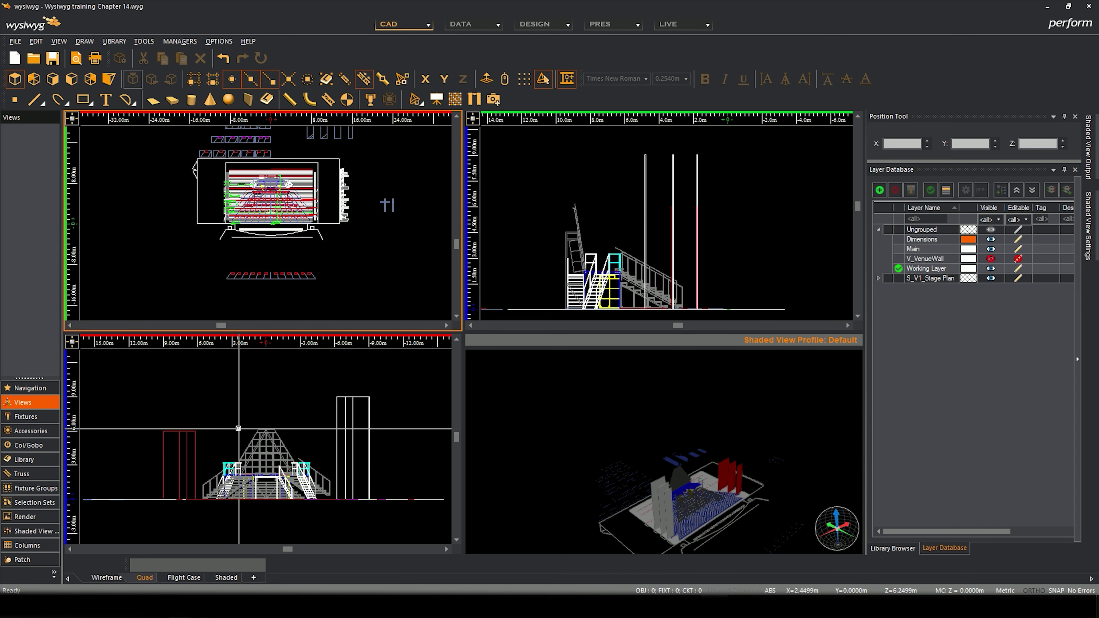
middle_drag(239, 428, 351, 426)
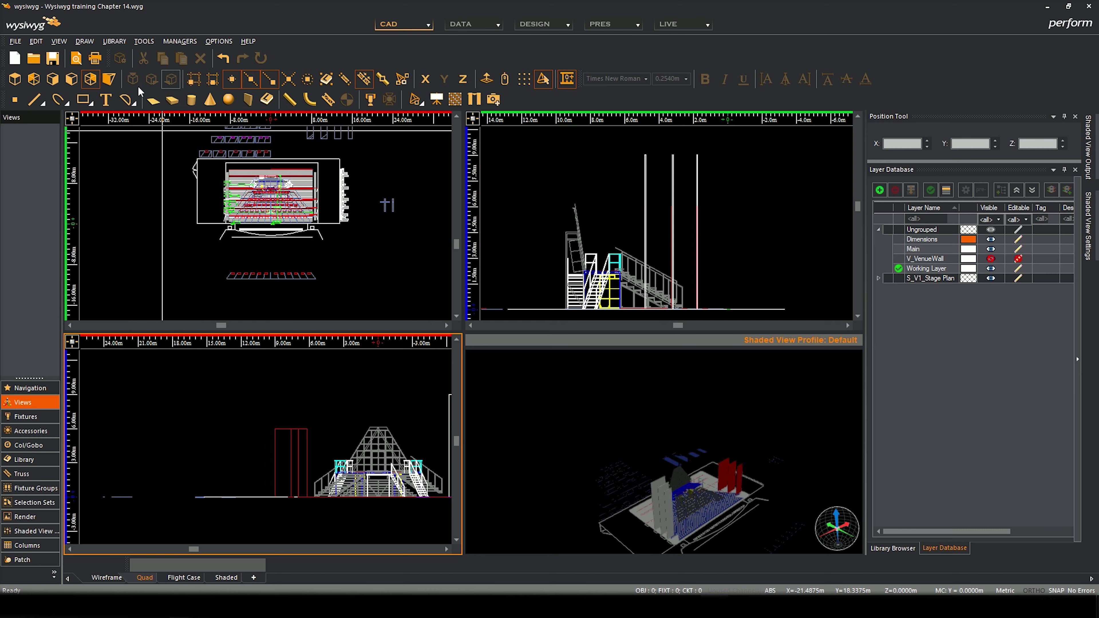
click(140, 41)
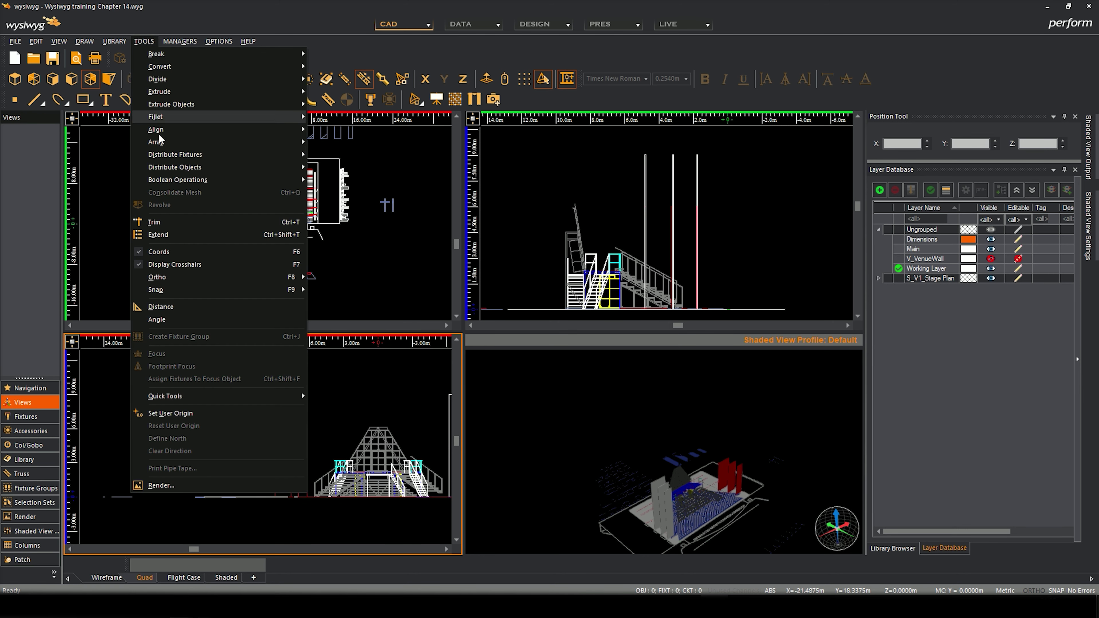
mouse_move(215, 181)
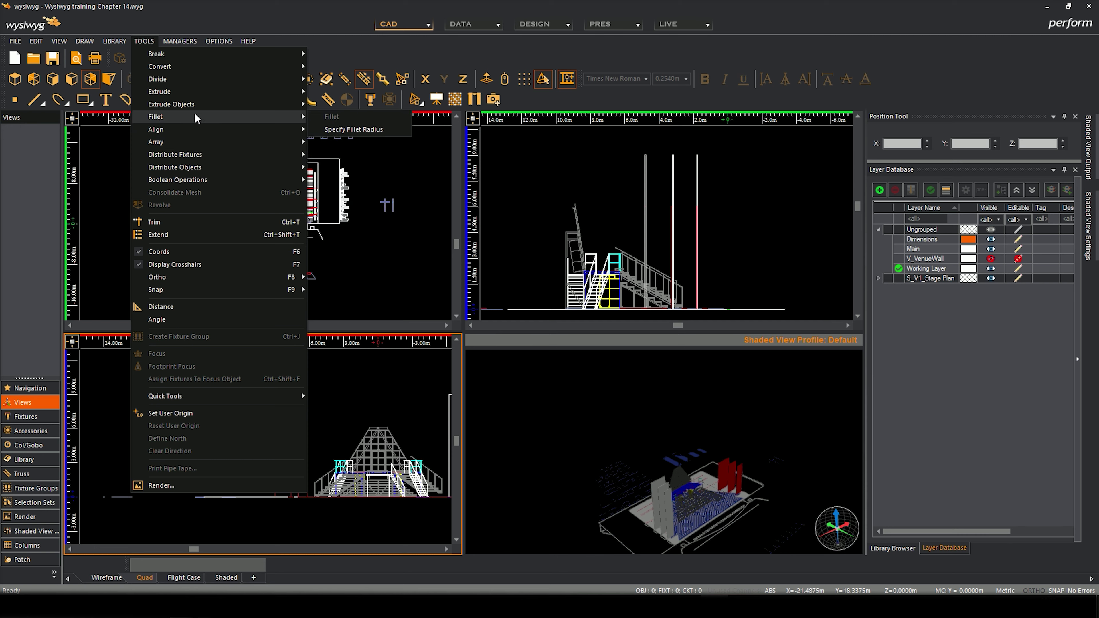
mouse_move(207, 84)
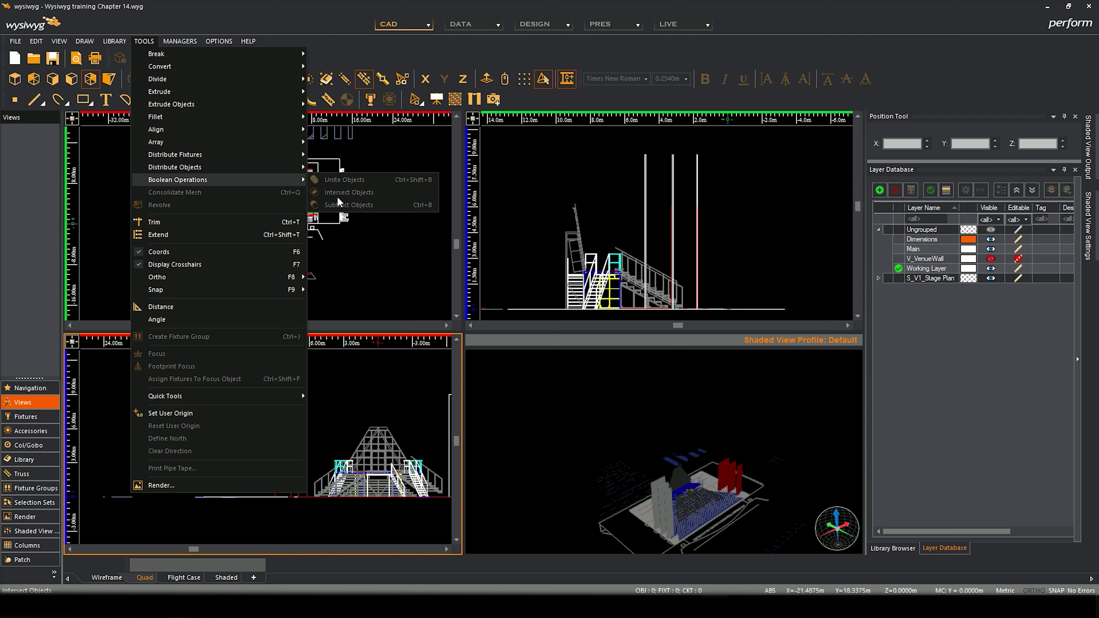
click(369, 269)
Create a wall 9 m wide, 9 m high and 0.5 m thick beside the stage.
middle_drag(219, 237, 258, 237)
scroll(258, 238, up, 5)
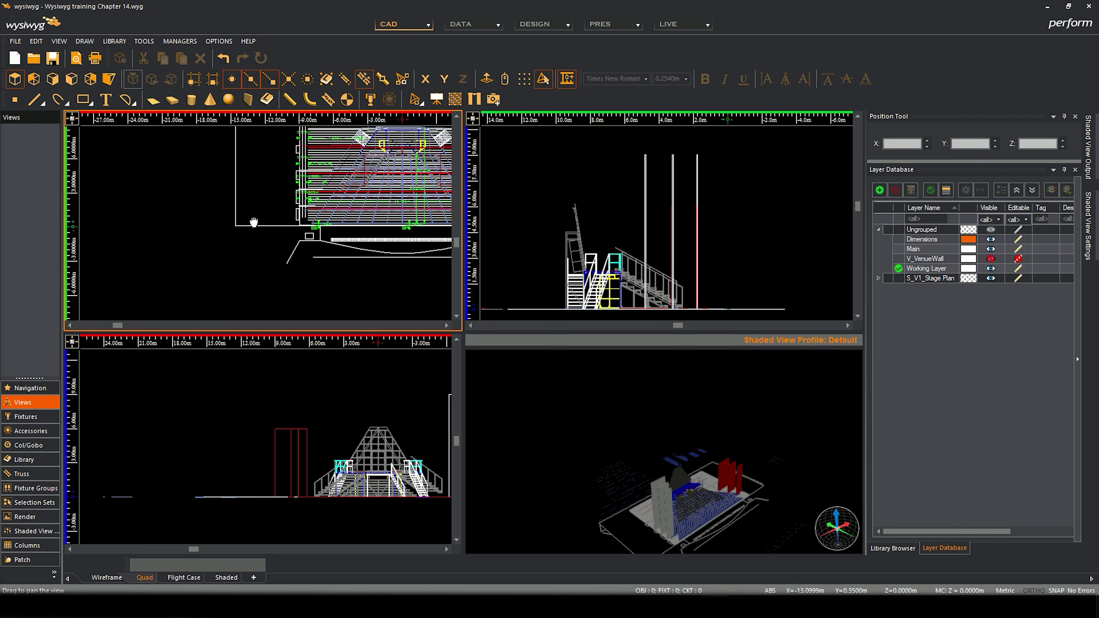
click(233, 364)
scroll(265, 474, up, 3)
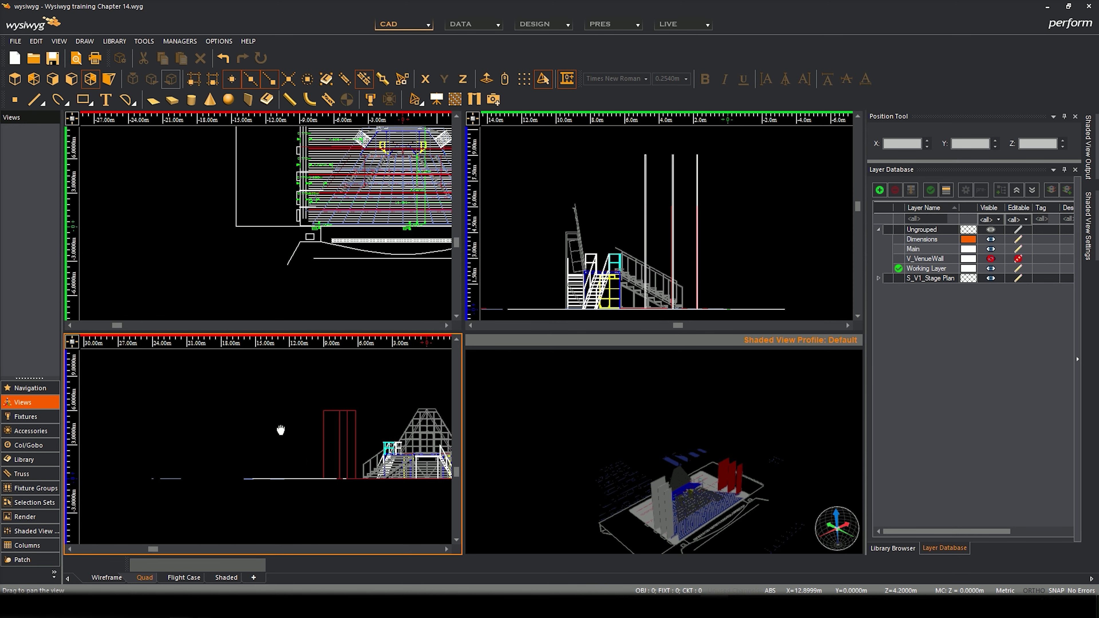
scroll(263, 446, up, 2)
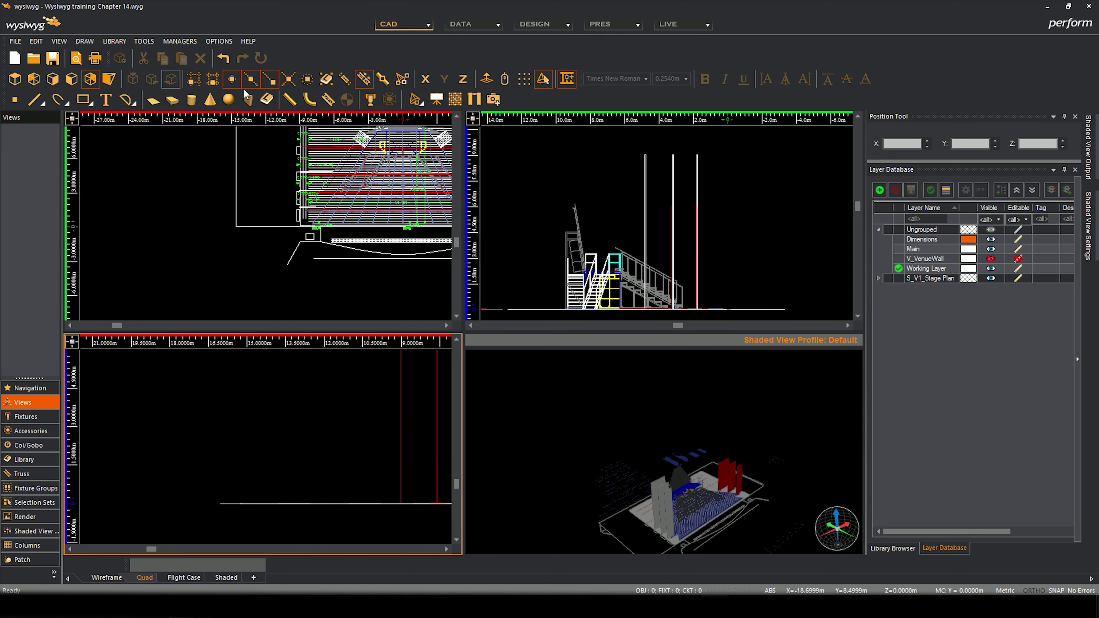
click(248, 100)
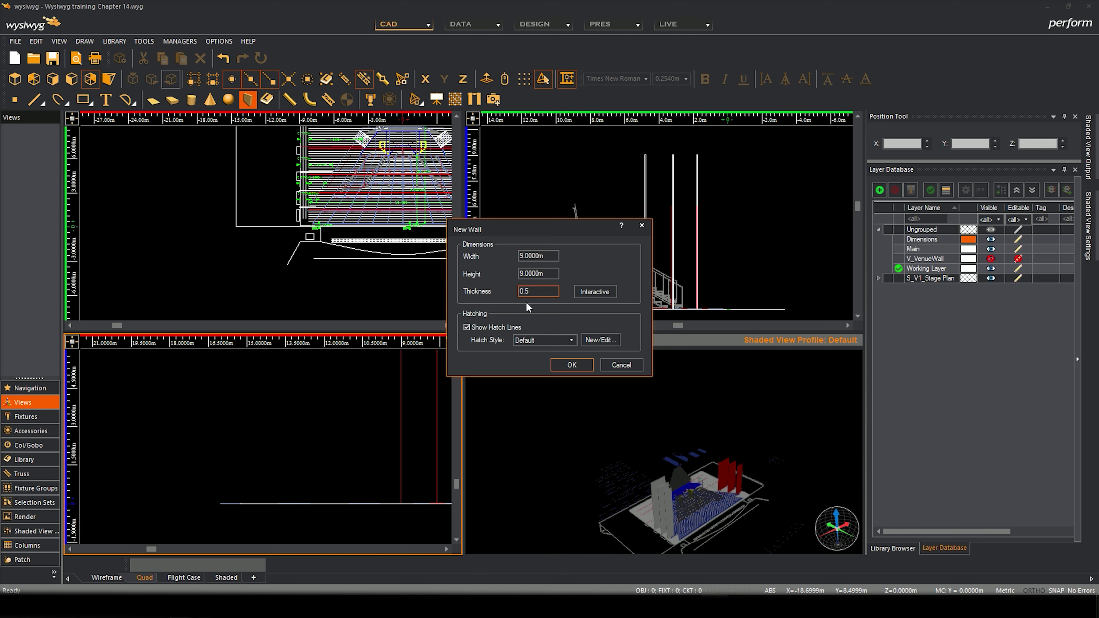
click(570, 363)
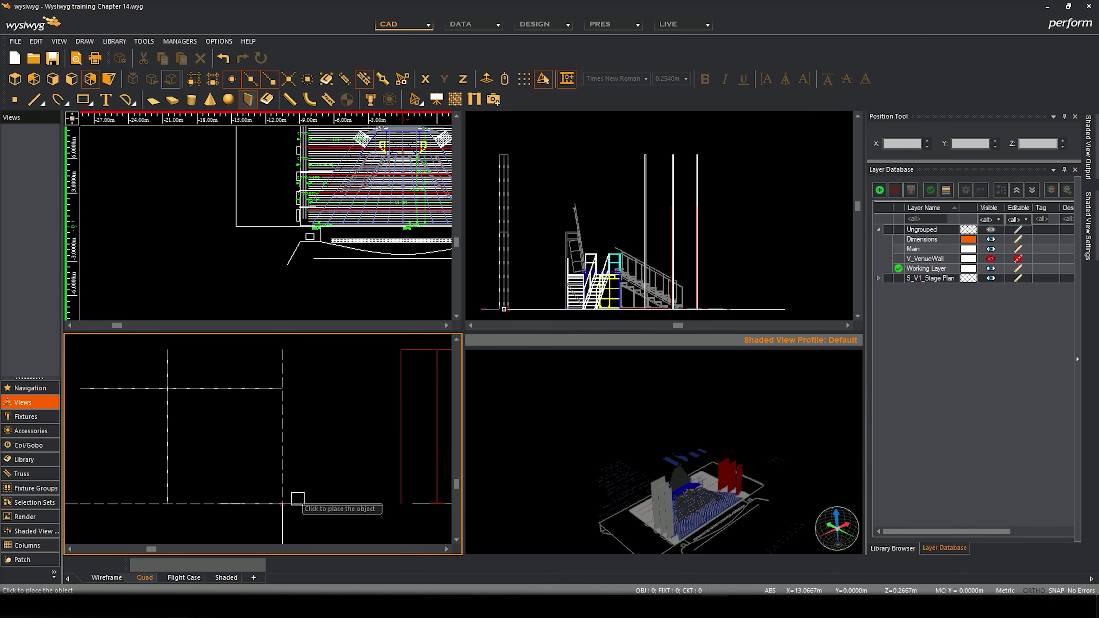
click(320, 504)
scroll(320, 503, down, 2)
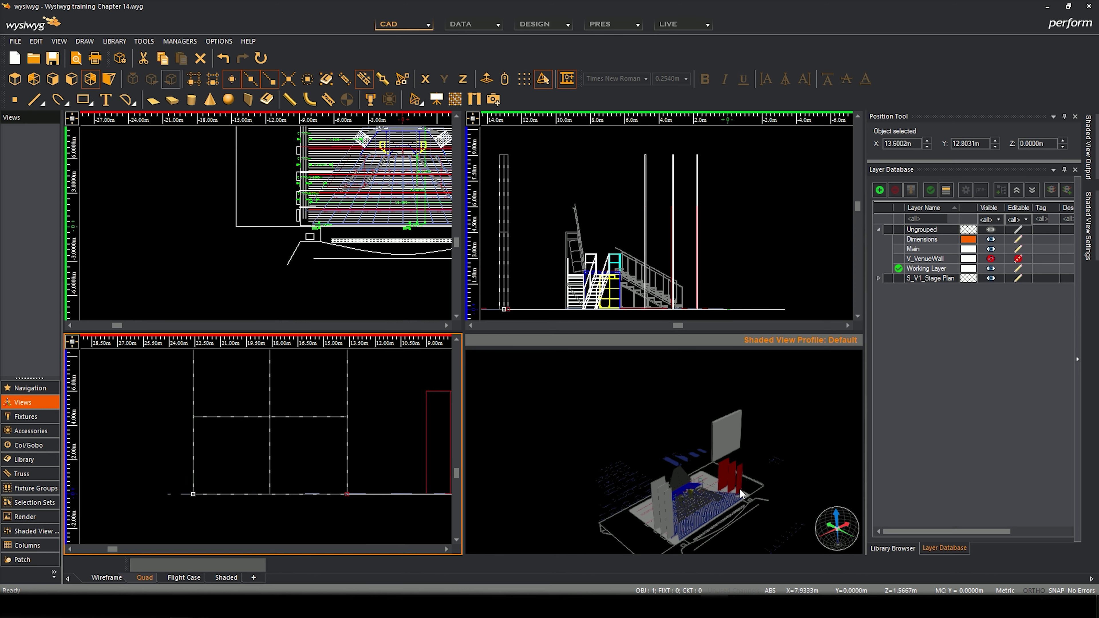
Turn the 3D view toward the new wall and centre it in the lower front elevation view.
click(720, 430)
mouse_move(720, 429)
middle_down()
mouse_move(642, 378)
mouse_move(665, 392)
middle_up()
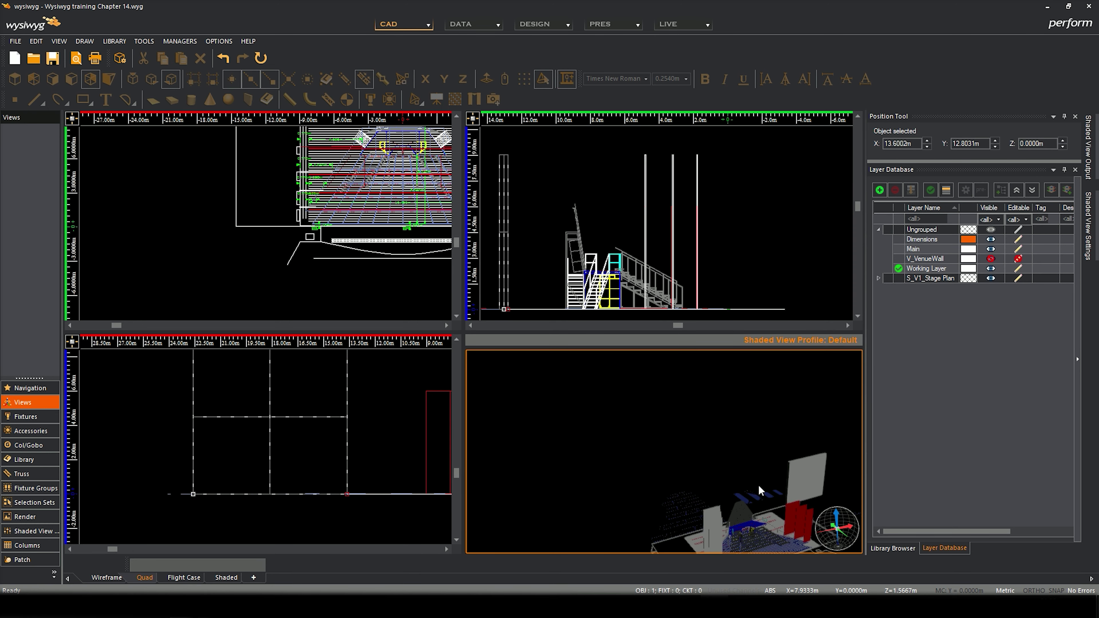
mouse_move(759, 491)
middle_down()
mouse_move(667, 470)
mouse_move(558, 368)
mouse_move(659, 494)
mouse_move(653, 412)
mouse_move(673, 419)
mouse_move(658, 436)
middle_up()
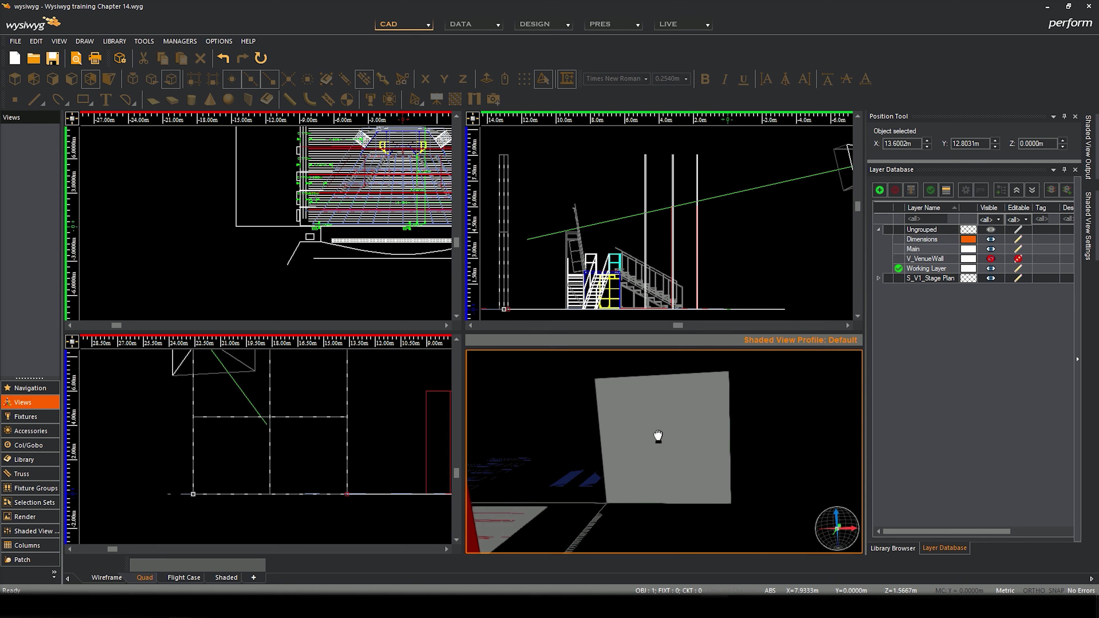
scroll(270, 423, down, 4)
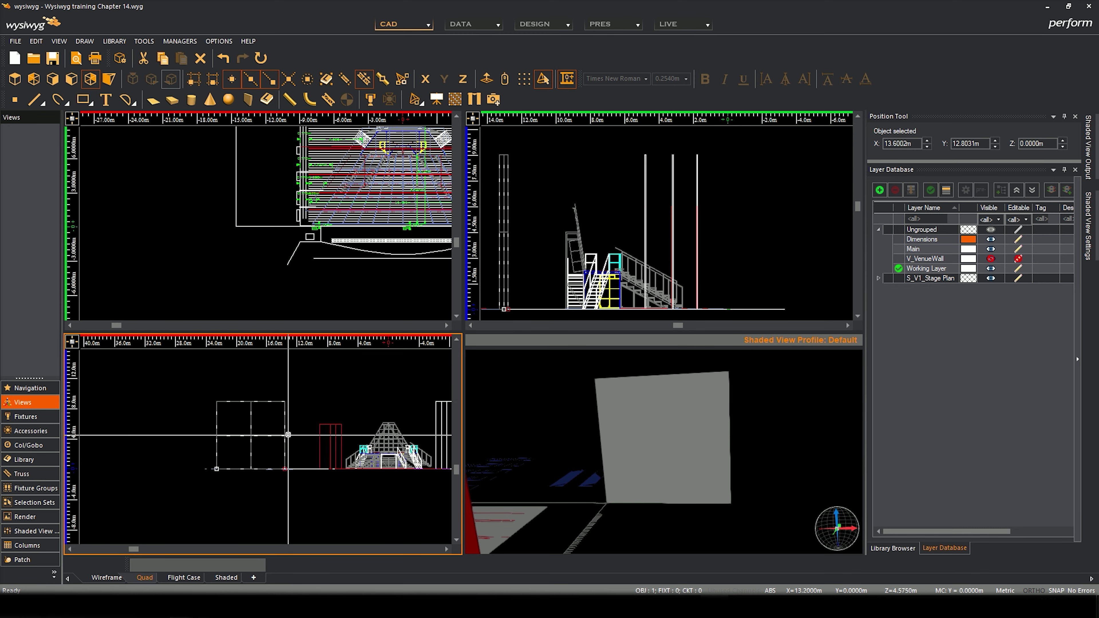
scroll(288, 434, up, 3)
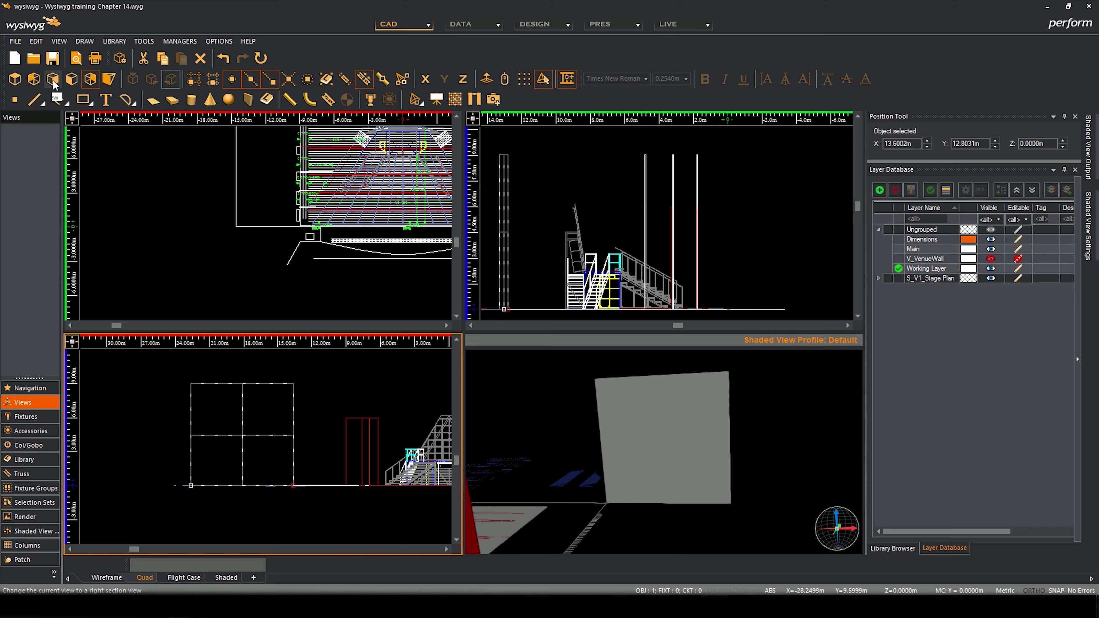
click(70, 80)
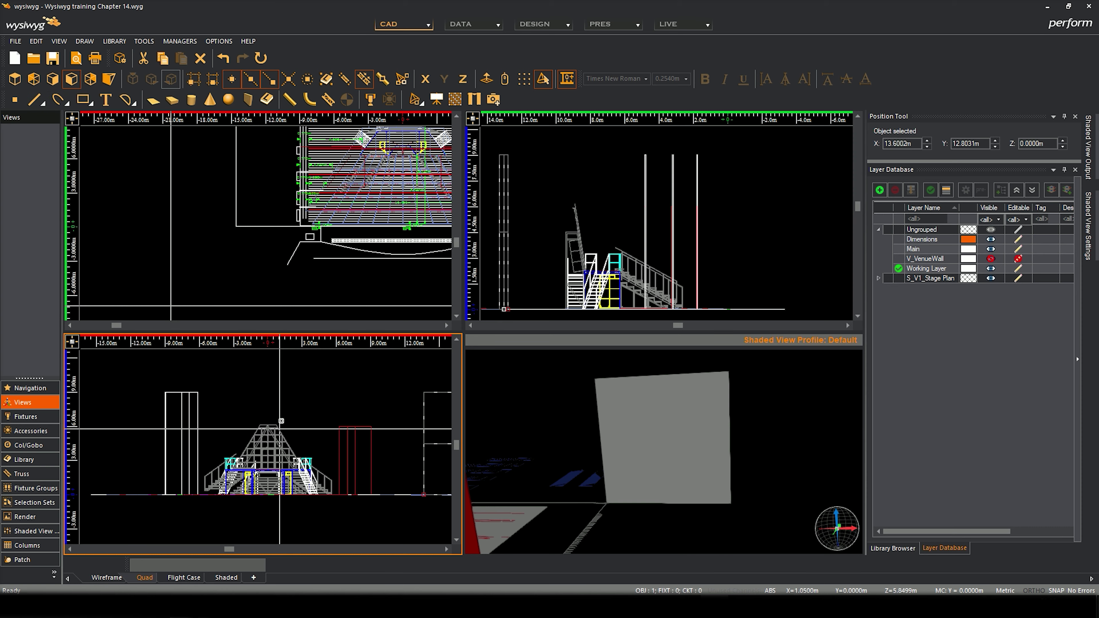
scroll(304, 462, down, 3)
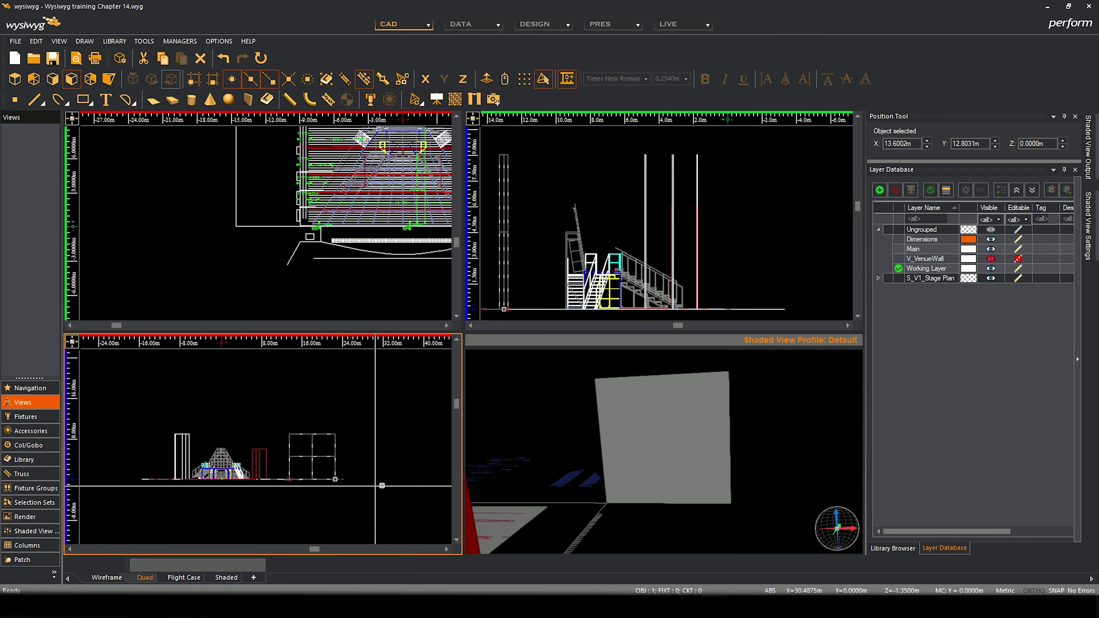
key(Escape)
scroll(302, 459, up, 5)
middle_drag(326, 457, 275, 437)
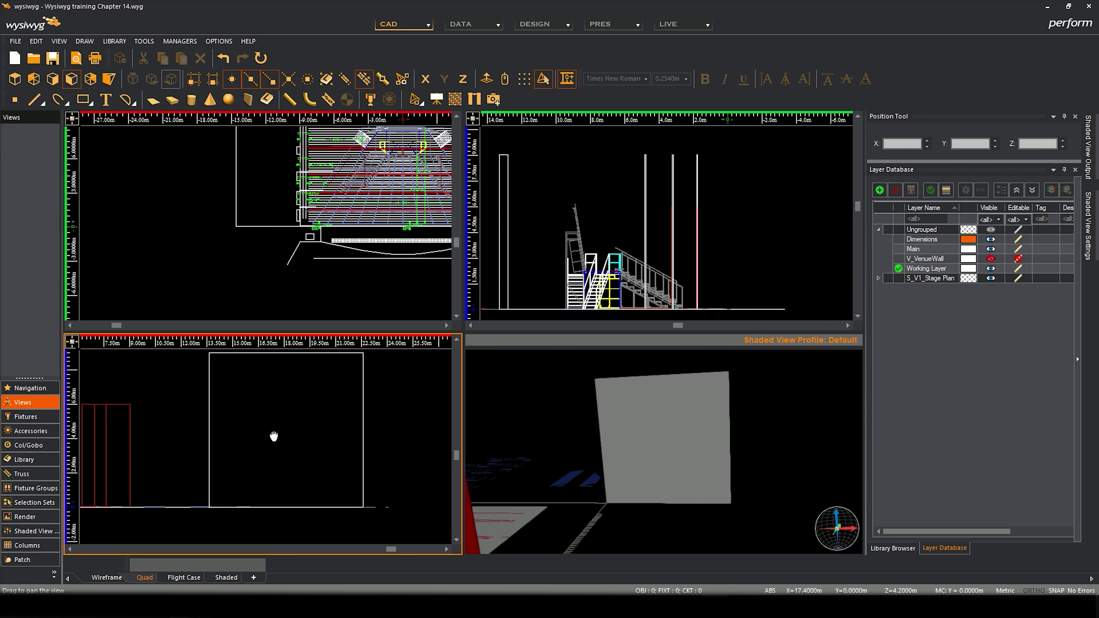
Draw a 2 m thick window block near the top of the large wall by picking two corners.
click(249, 99)
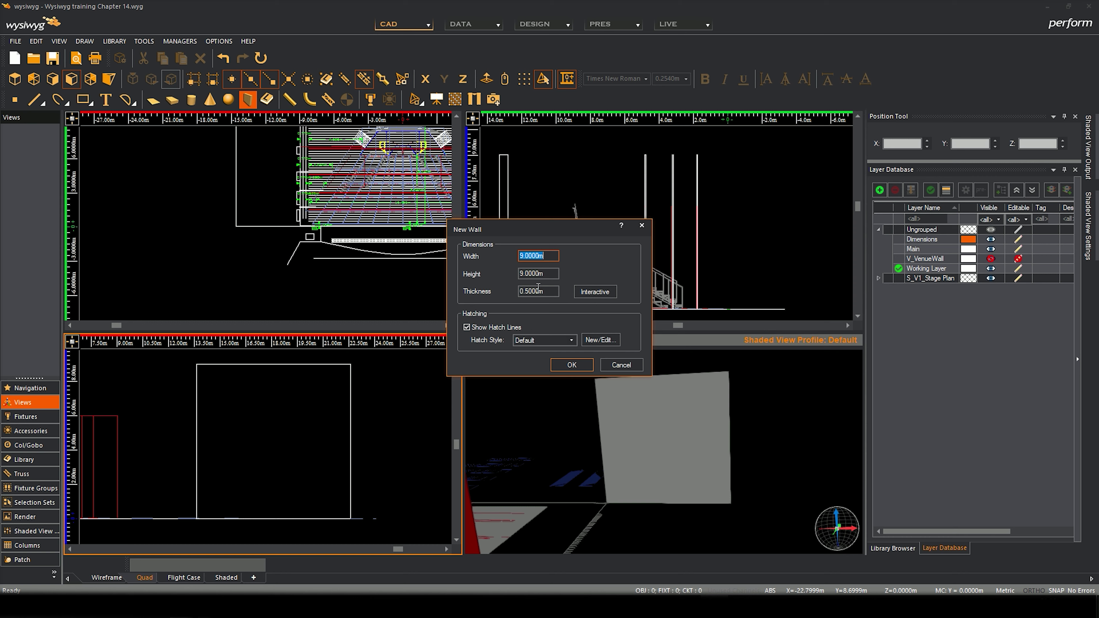
text(2.)
click(595, 291)
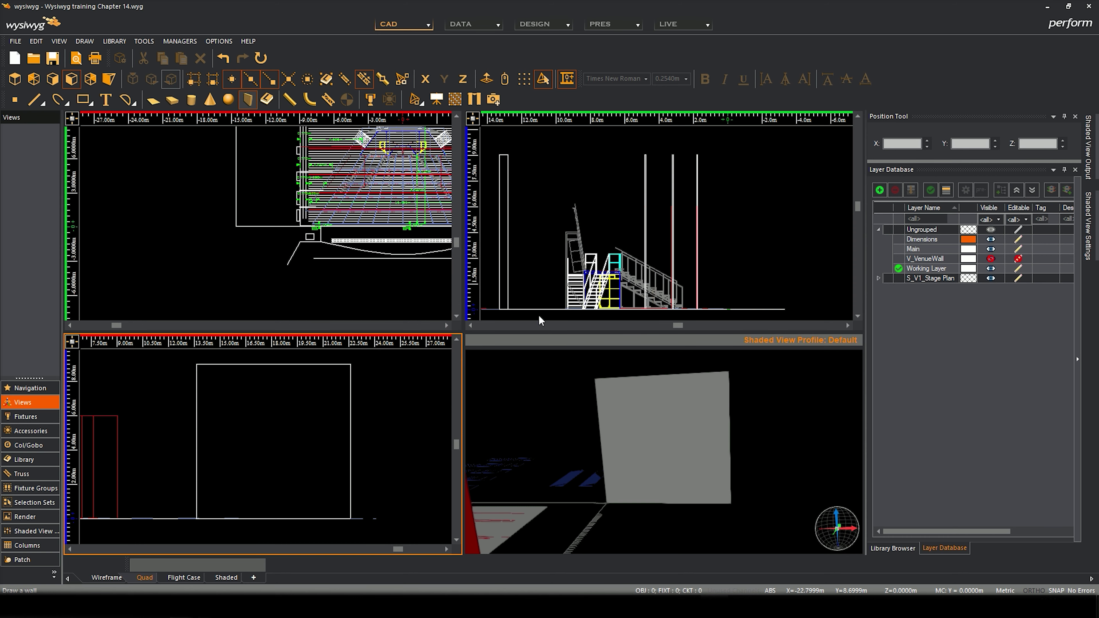
click(213, 381)
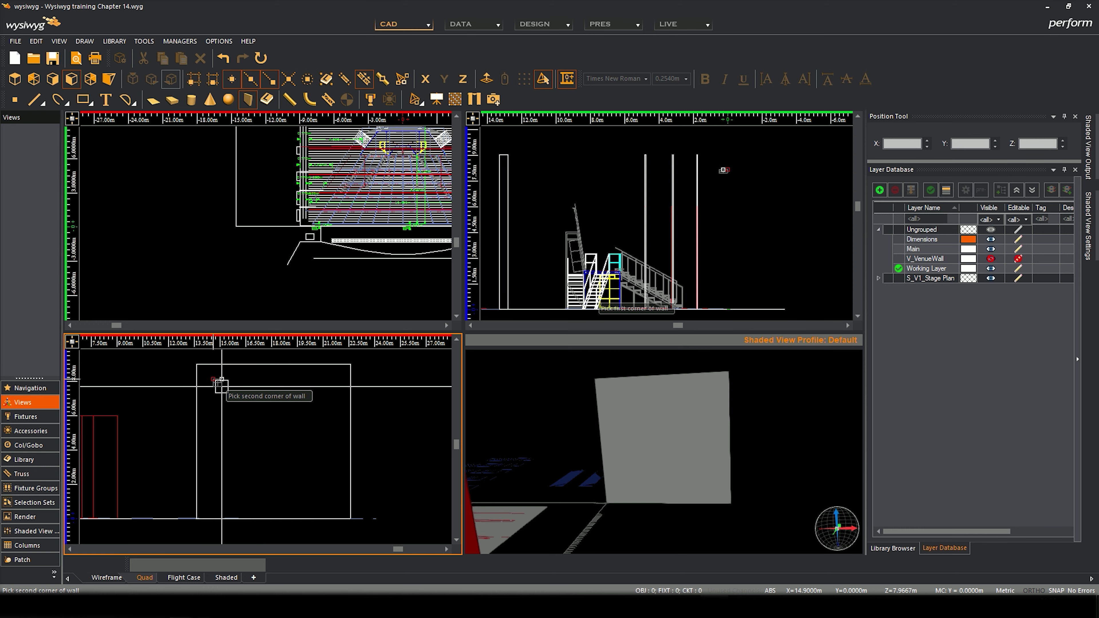
click(247, 411)
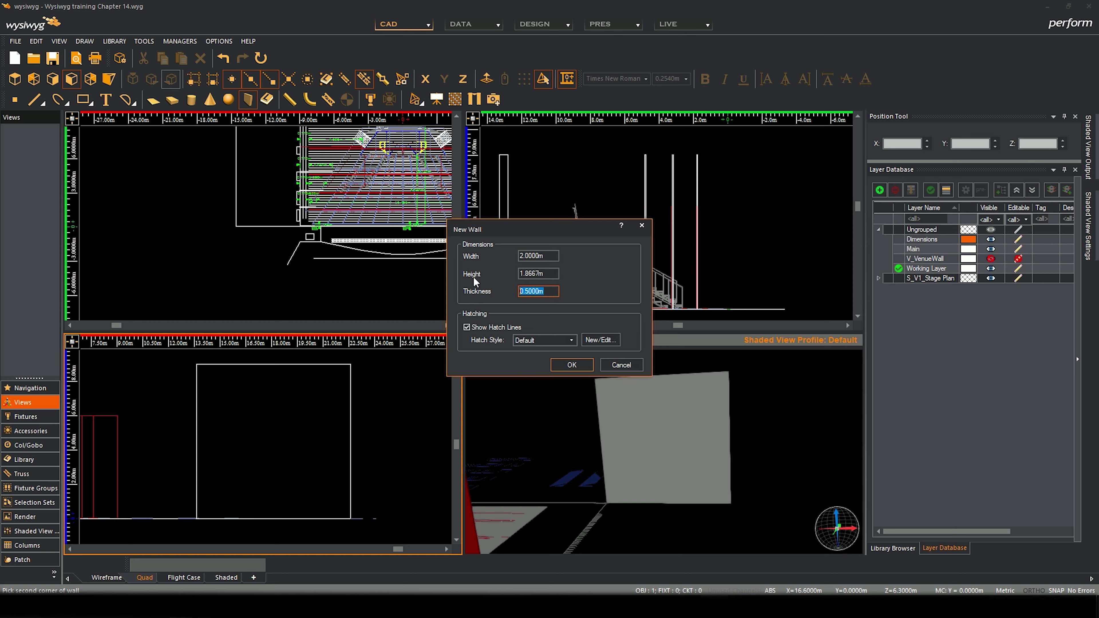
click(566, 365)
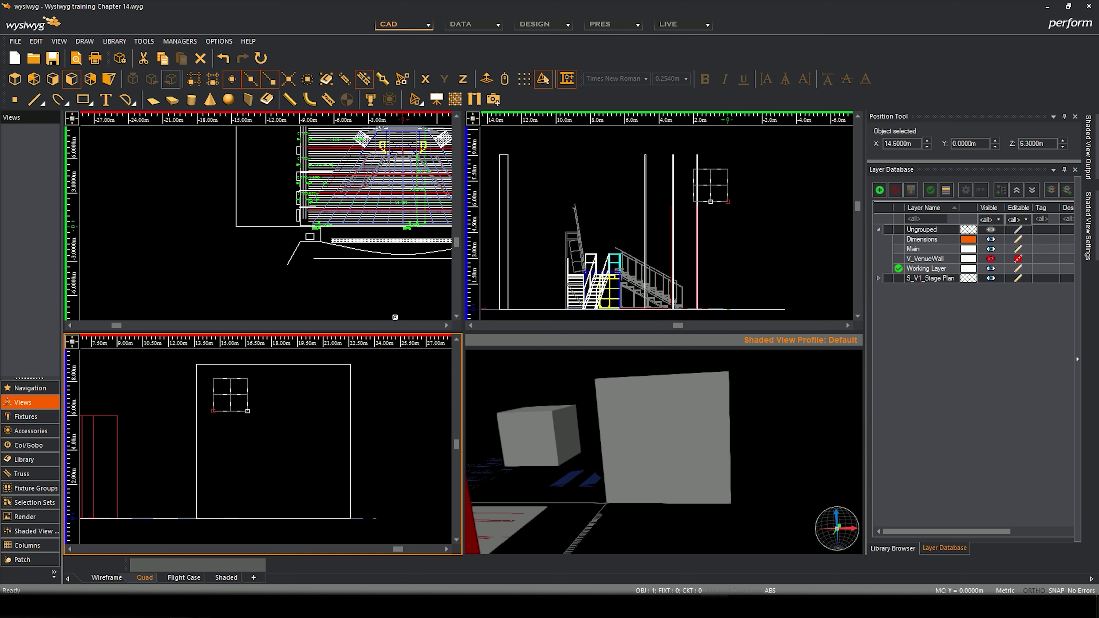
Copy the window block to its right, forming two side-by-side windows.
middle_drag(287, 413, 294, 412)
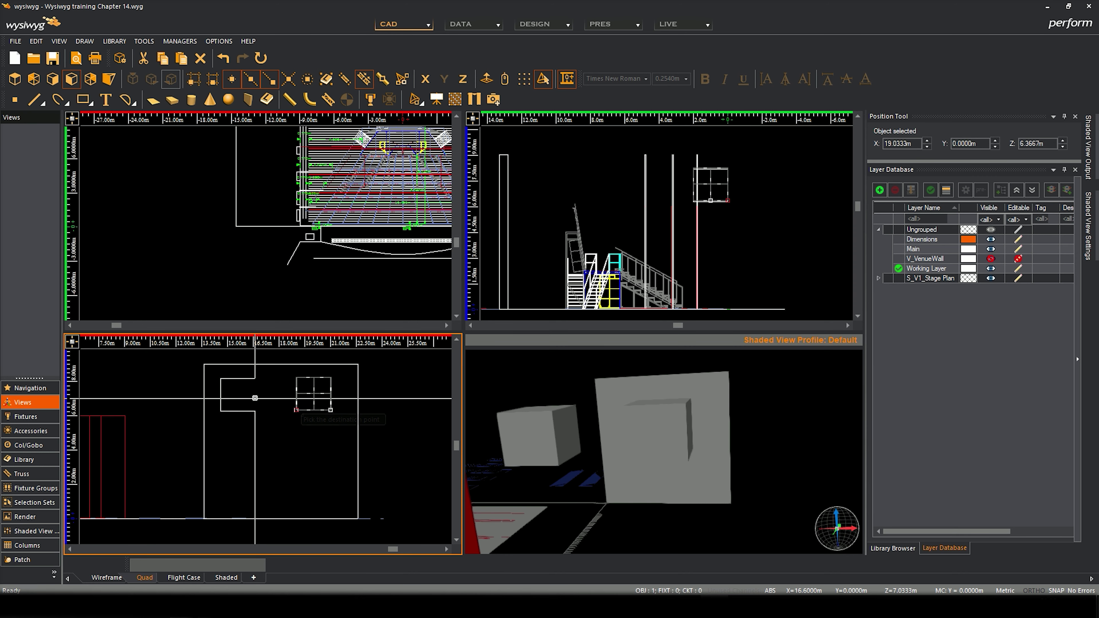
click(221, 412)
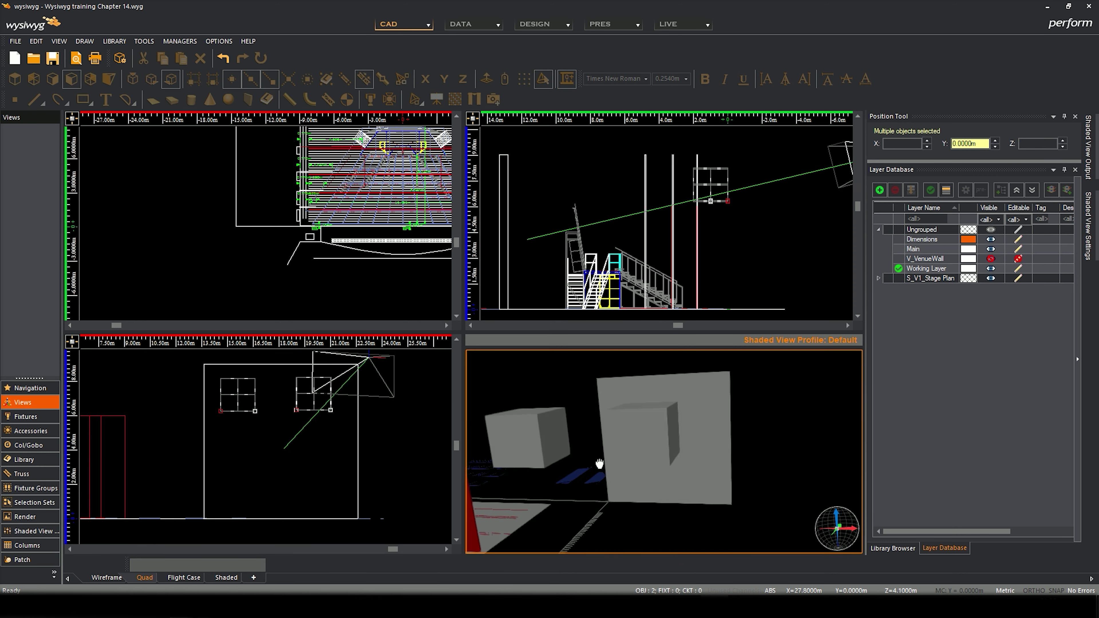
mouse_move(727, 178)
middle_down()
mouse_move(728, 202)
mouse_move(751, 204)
middle_up()
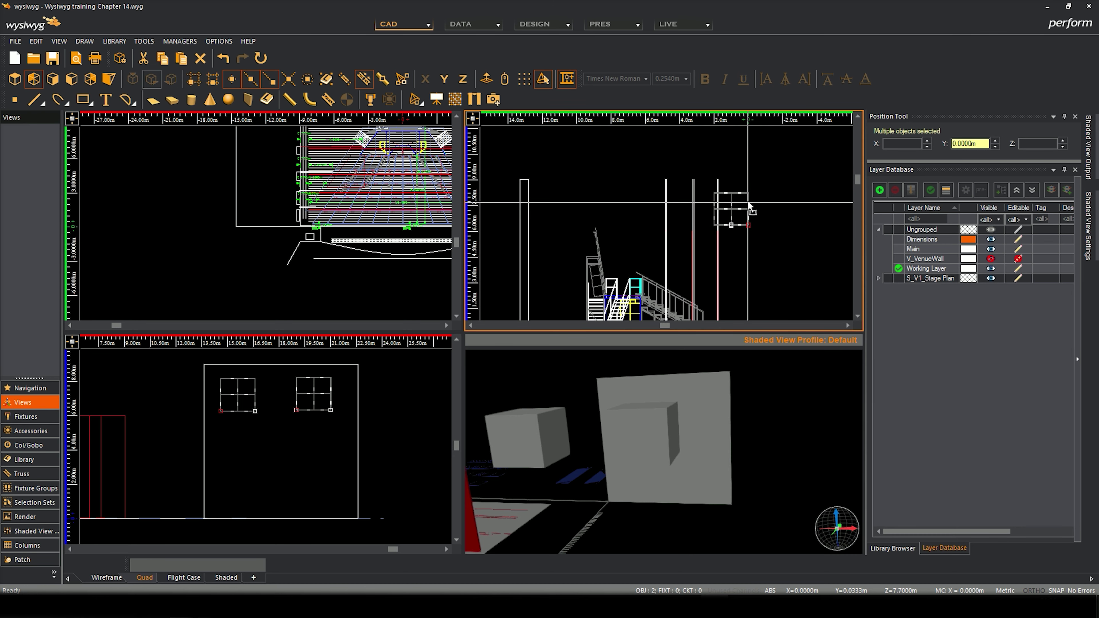
drag(730, 207, 526, 201)
mouse_move(690, 466)
mouse_down()
mouse_move(481, 457)
mouse_move(560, 429)
mouse_move(471, 419)
mouse_move(753, 405)
mouse_move(658, 398)
mouse_move(562, 414)
mouse_move(731, 398)
mouse_move(744, 407)
mouse_move(736, 392)
mouse_move(790, 391)
mouse_move(609, 422)
mouse_move(470, 426)
mouse_move(581, 422)
mouse_move(554, 448)
mouse_move(503, 456)
mouse_move(670, 435)
mouse_move(689, 409)
mouse_up()
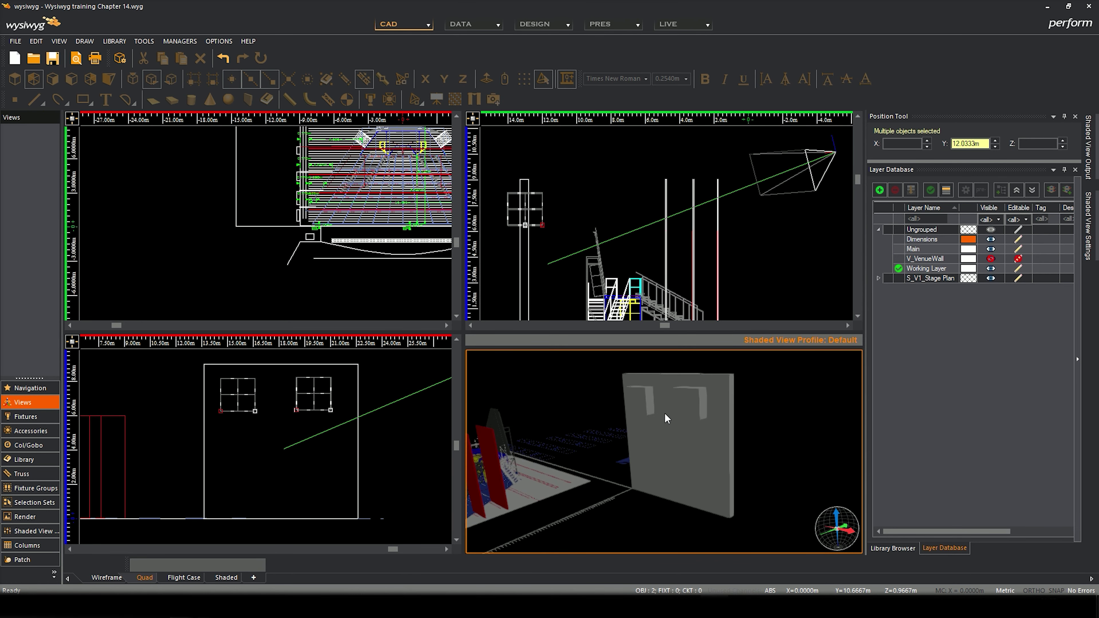
click(282, 449)
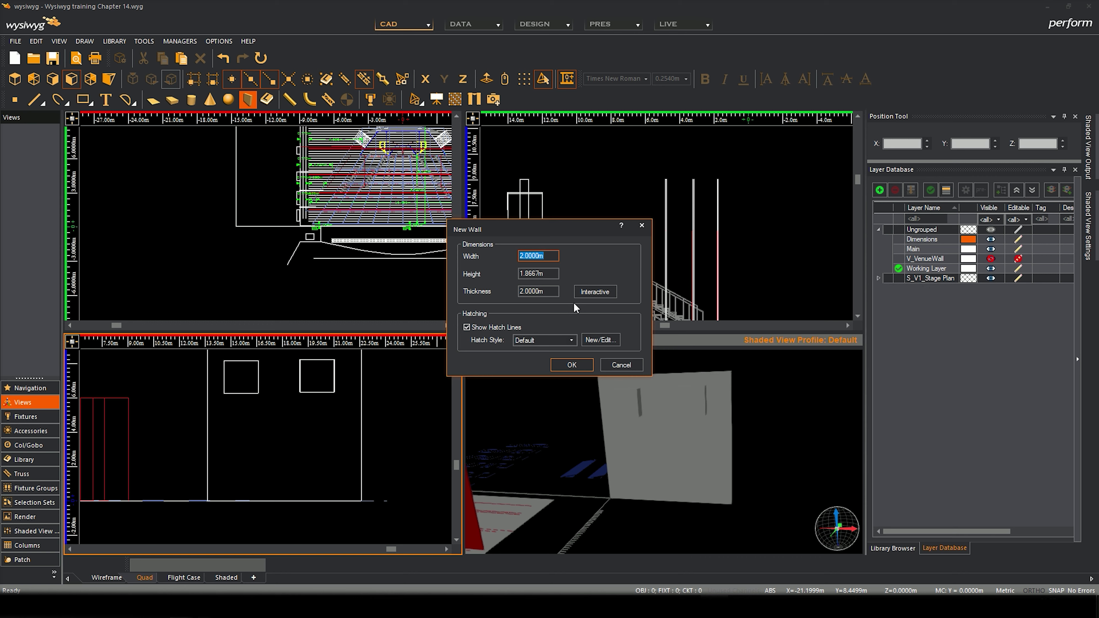
Draw a tall door block below the two windows by picking its corners.
click(595, 292)
click(261, 435)
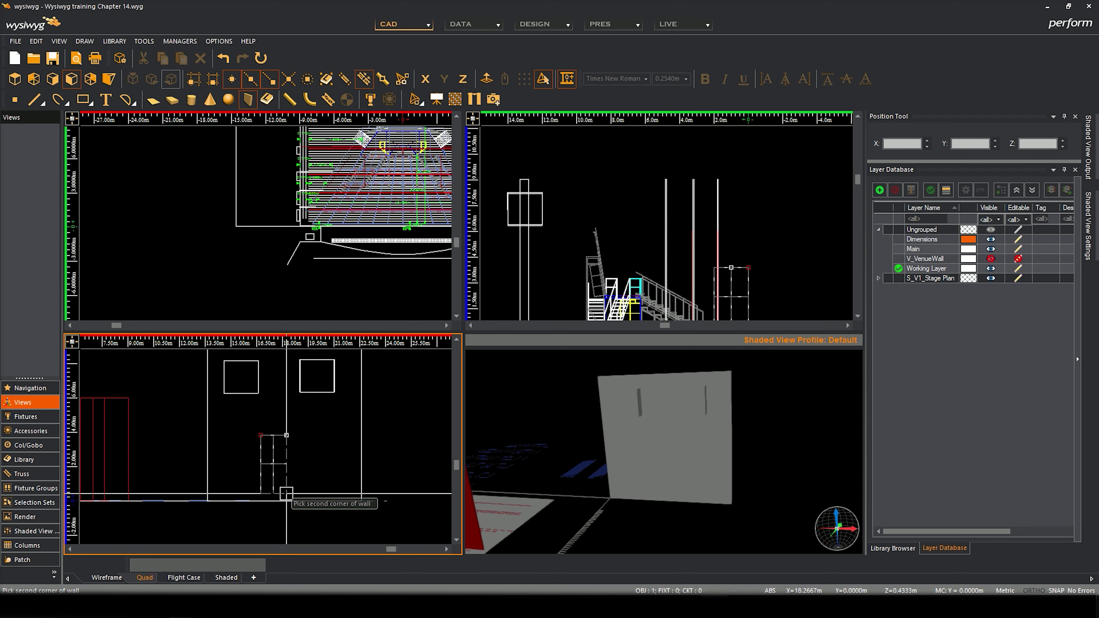
click(508, 373)
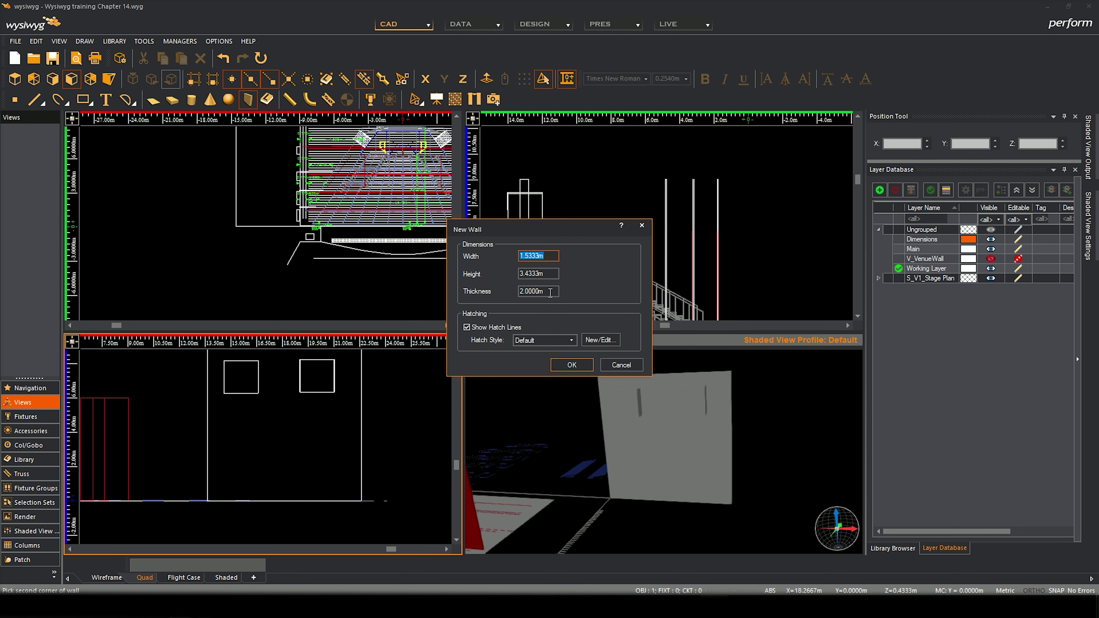
click(576, 366)
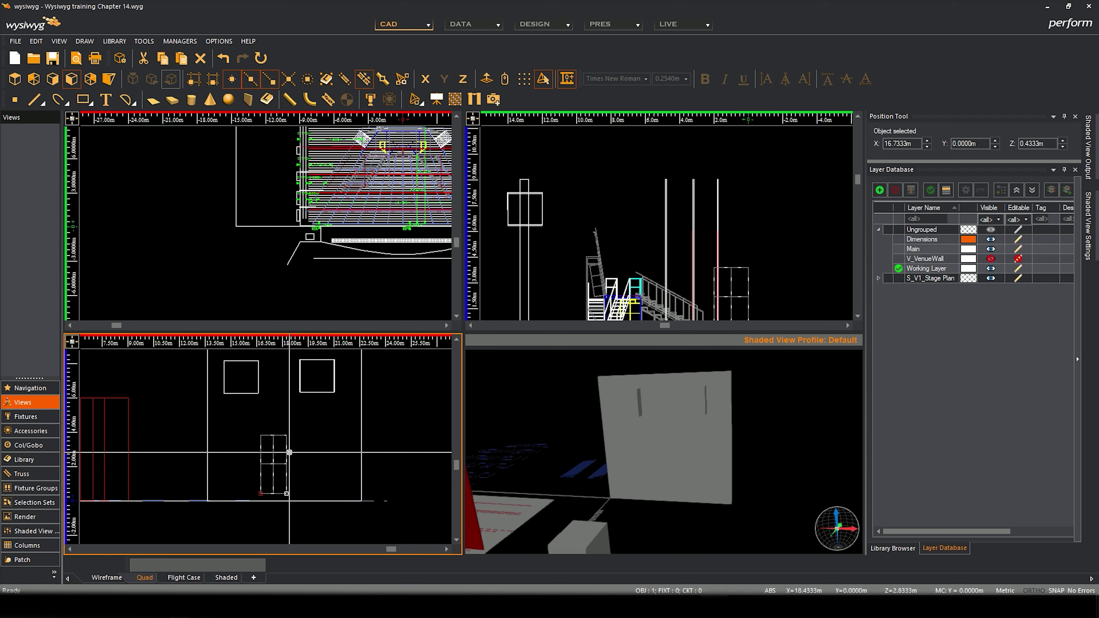
Move the door onto the floor line and into the wall's plane, then select the wall.
drag(289, 456, 303, 461)
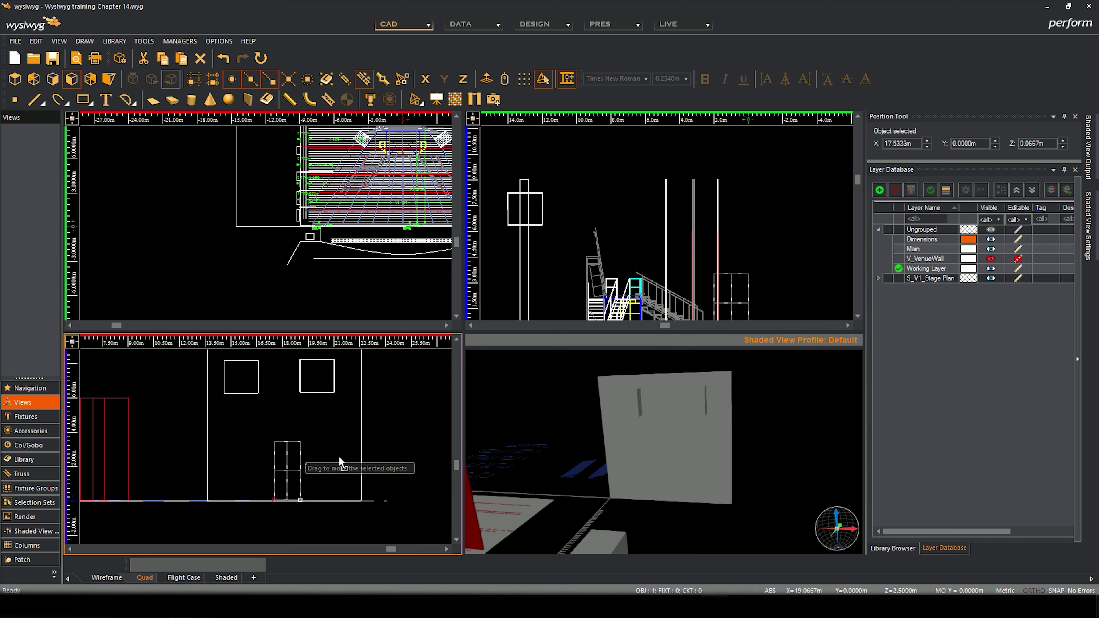
scroll(755, 216, down, 2)
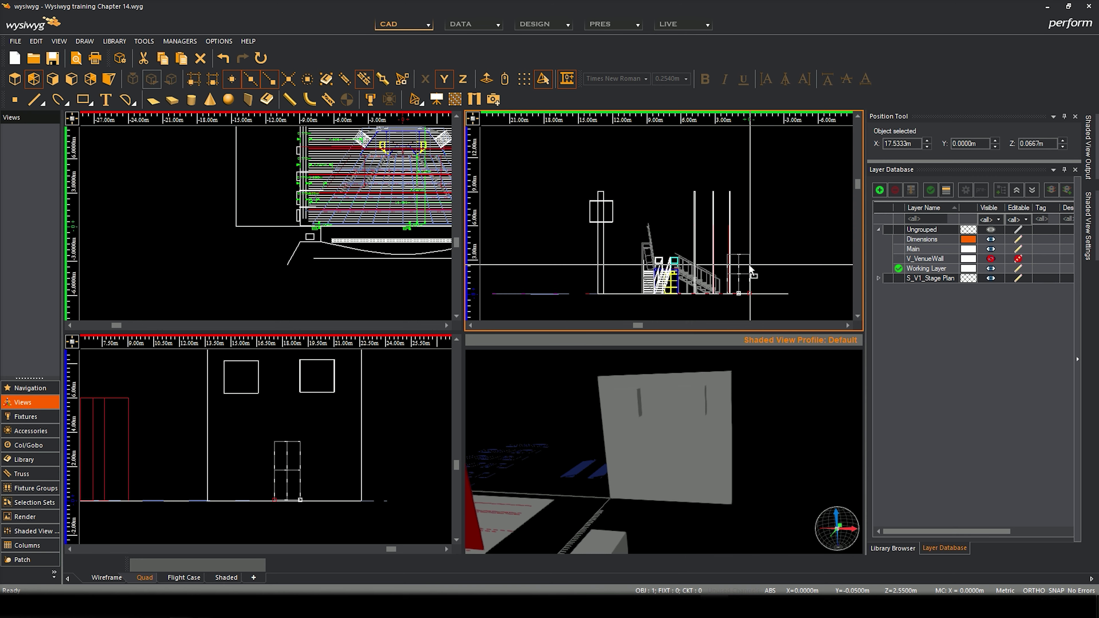
drag(751, 271, 609, 178)
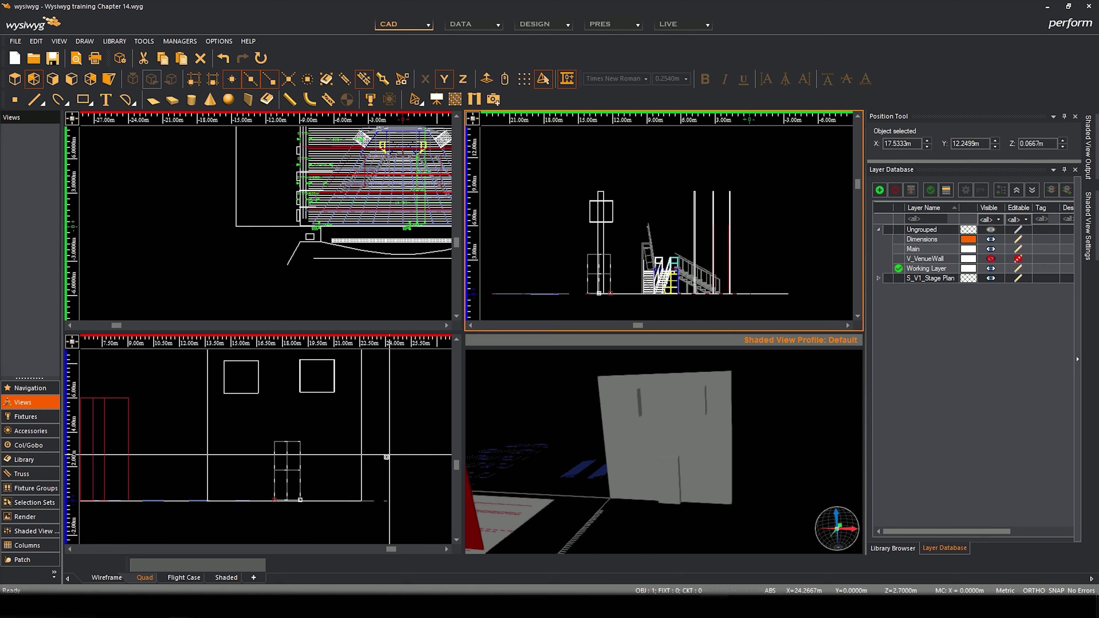
mouse_move(694, 444)
mouse_down()
mouse_move(415, 430)
mouse_move(503, 417)
mouse_move(720, 502)
mouse_up()
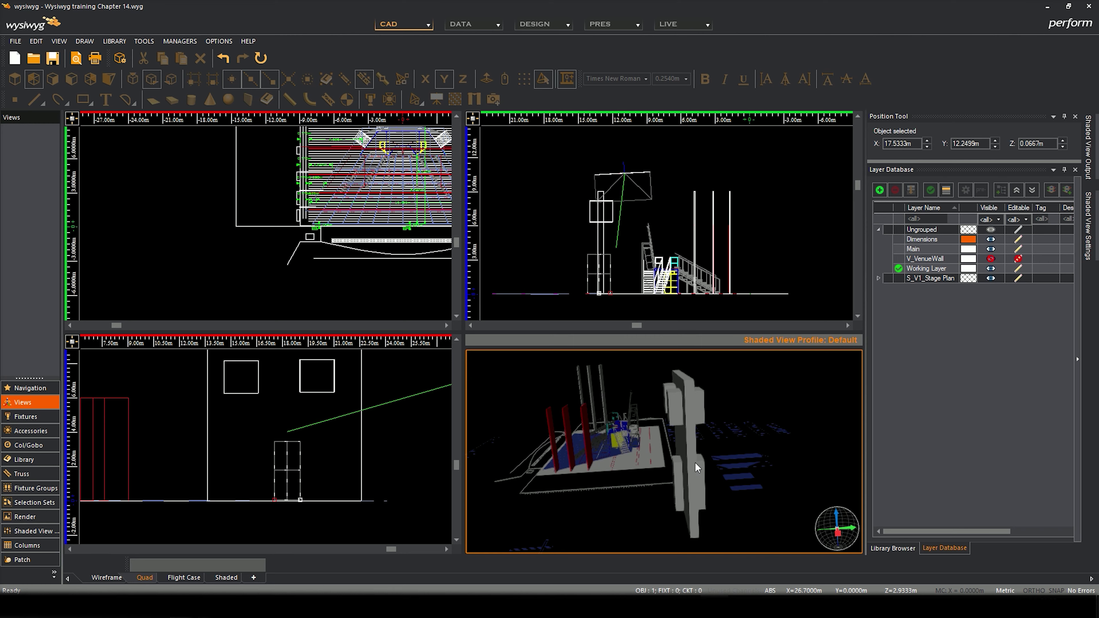
scroll(694, 463, up, 5)
middle_drag(323, 443, 316, 460)
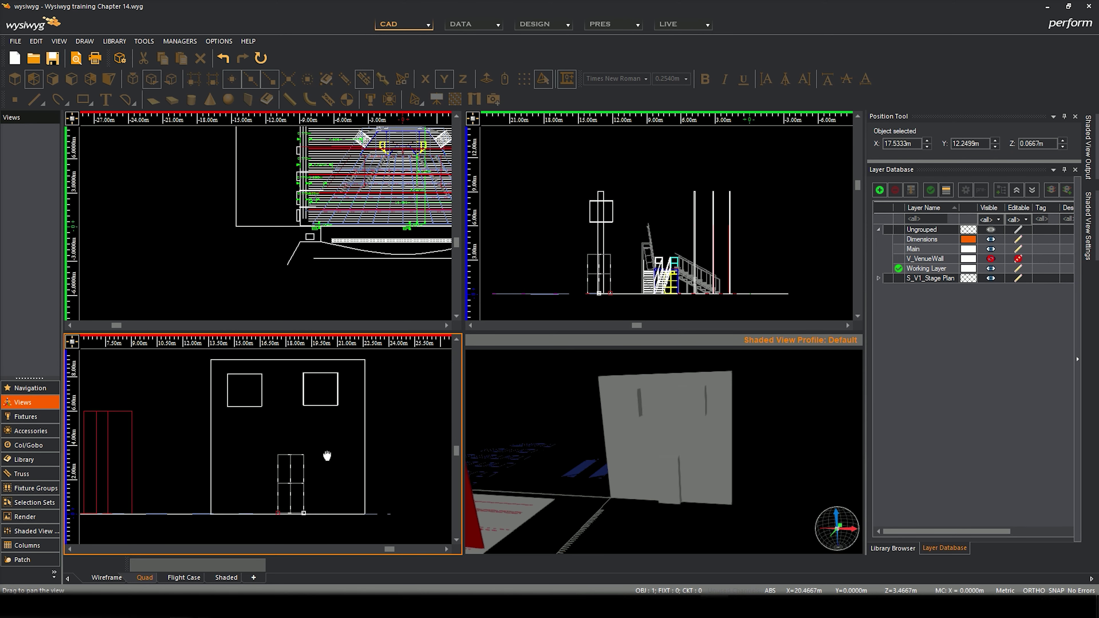
click(354, 450)
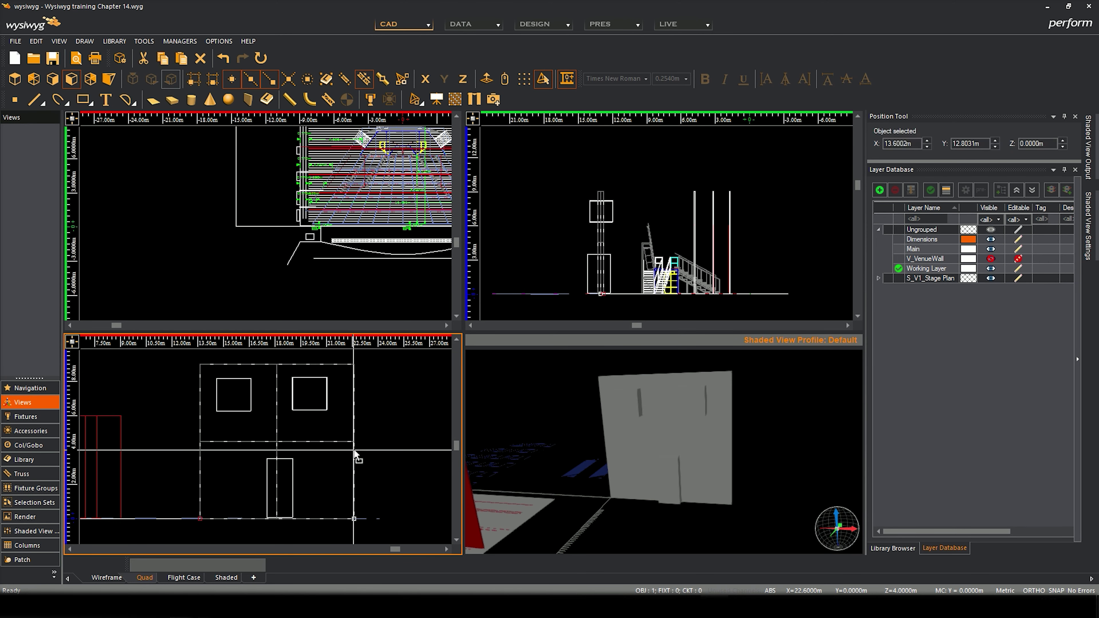
Subtract the door from the wall to cut the door opening.
click(143, 40)
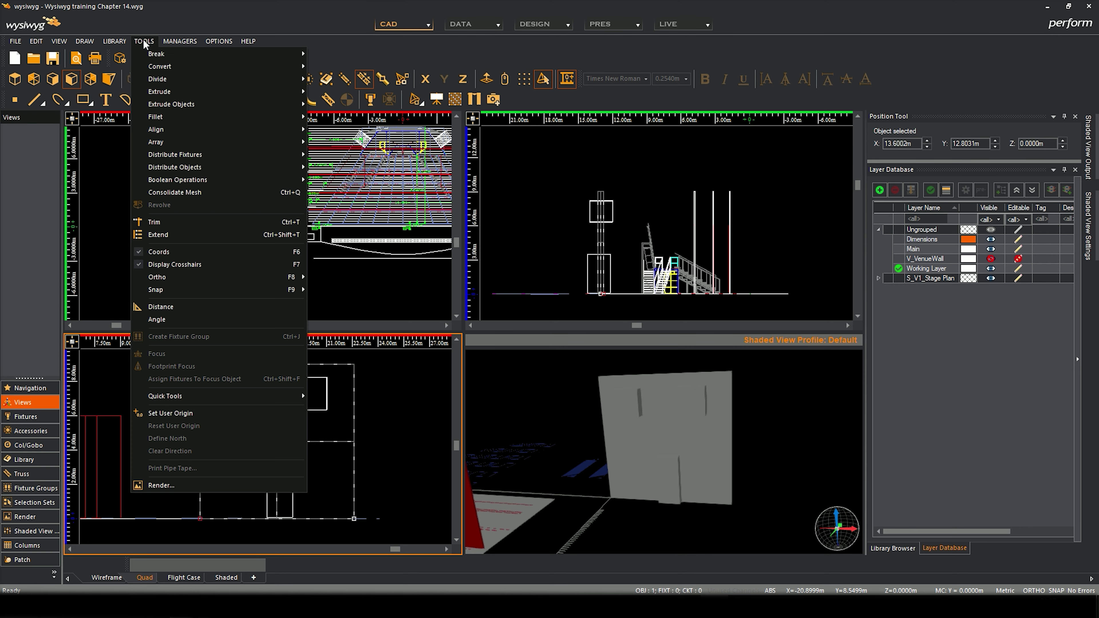
mouse_move(211, 180)
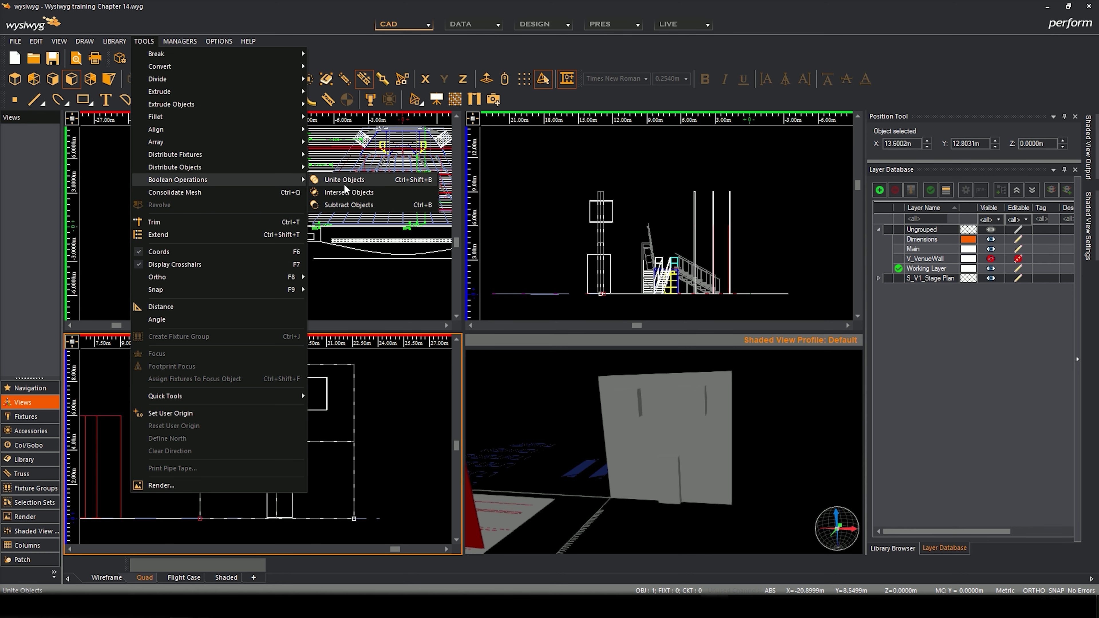
click(361, 206)
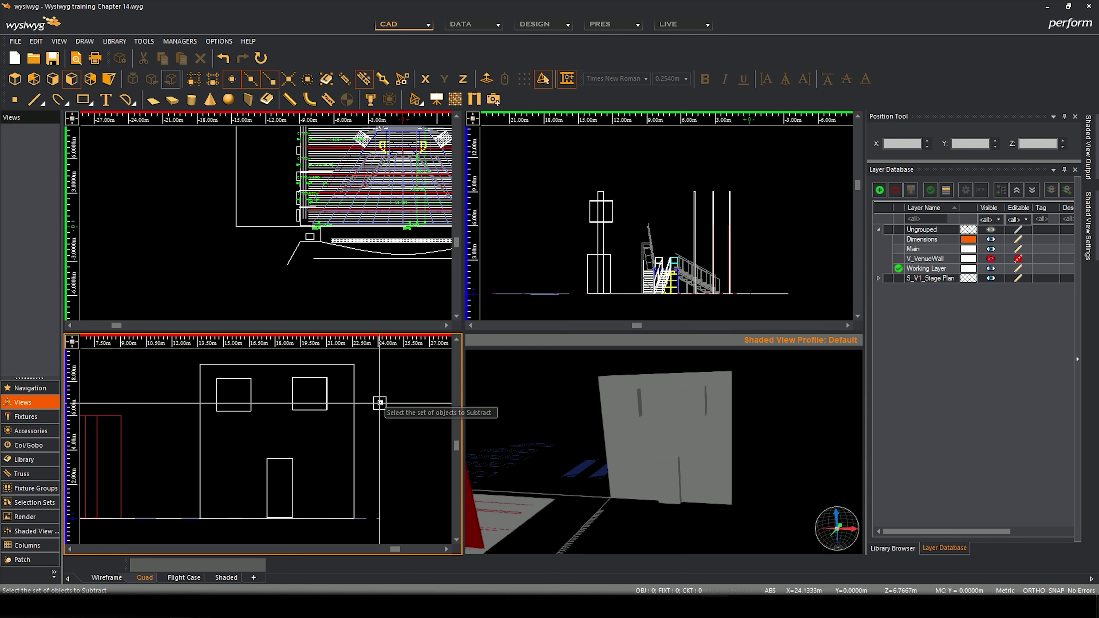
click(354, 425)
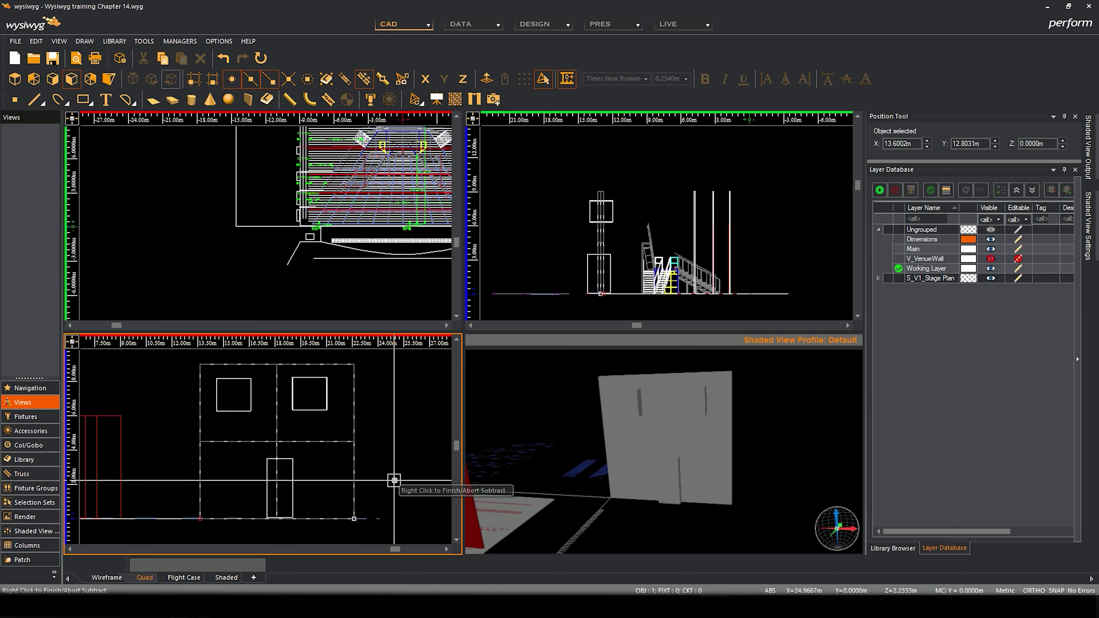
click(291, 479)
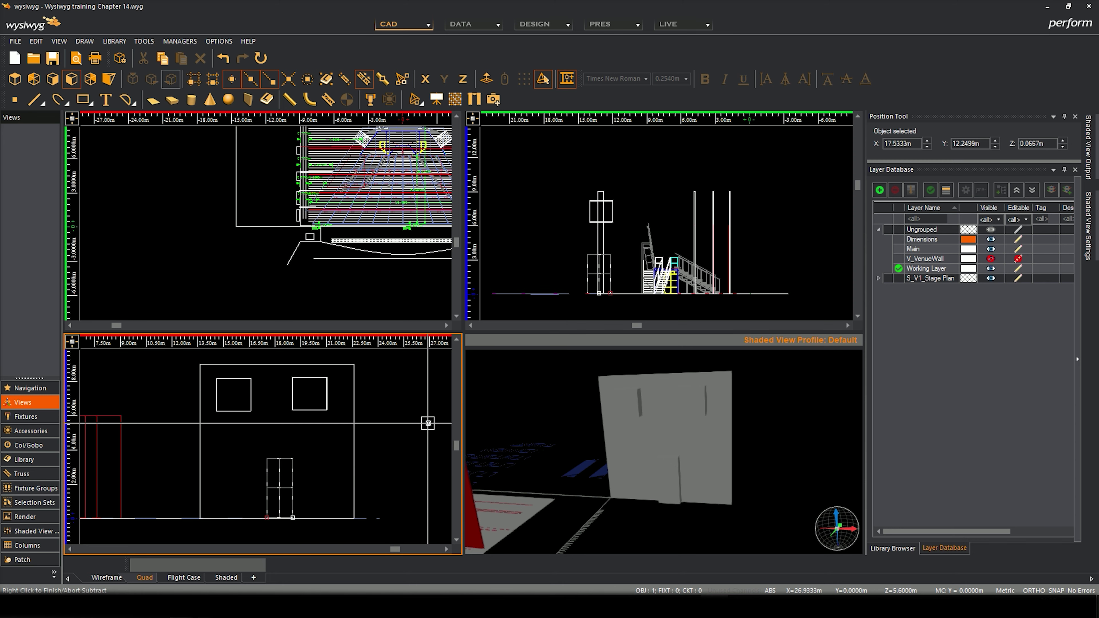
right_click(405, 422)
click(430, 425)
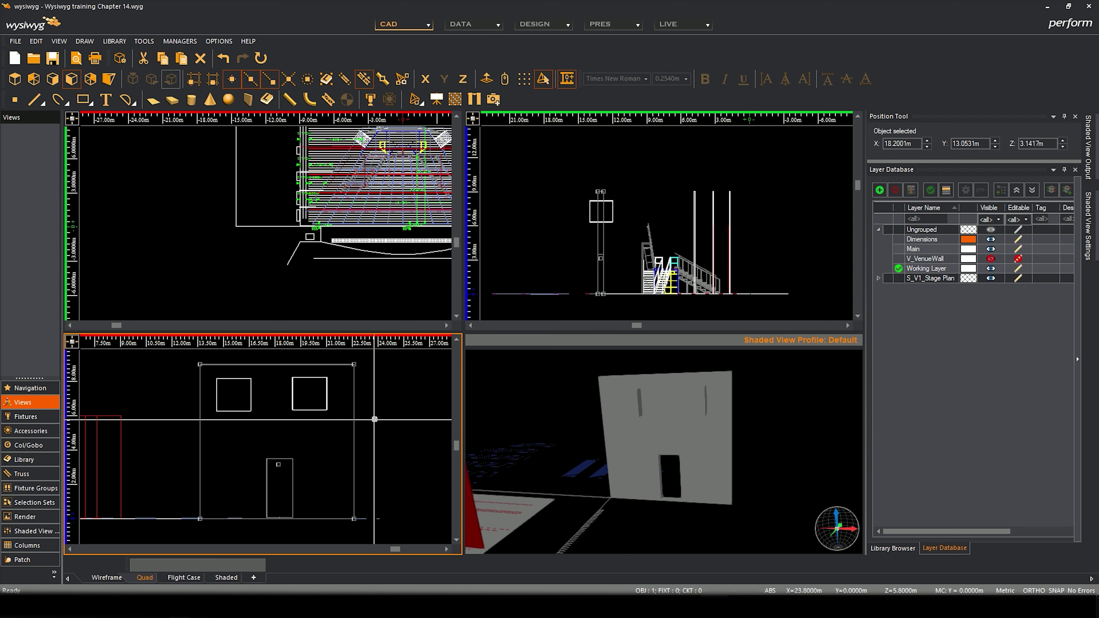
Subtract the left window from the wall to cut its opening.
click(143, 41)
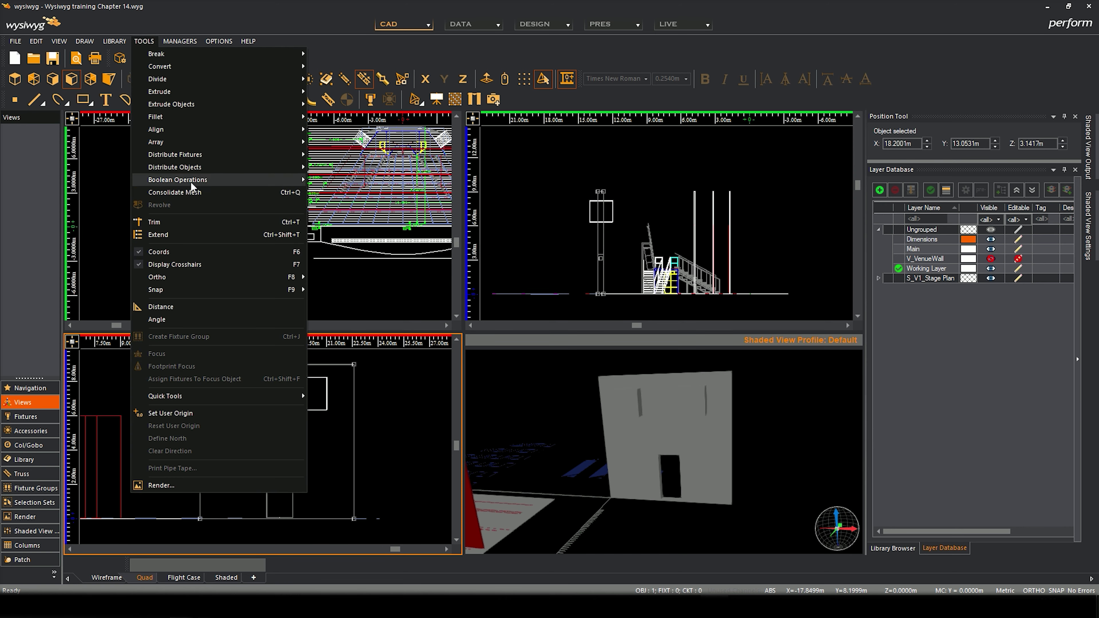
mouse_move(191, 180)
click(340, 206)
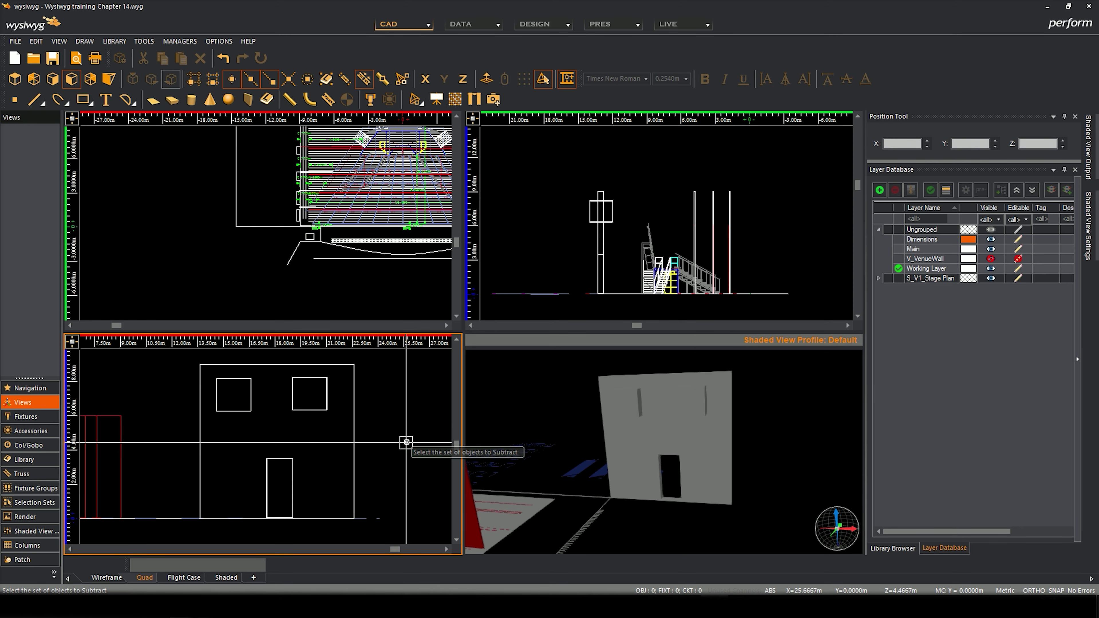
click(326, 391)
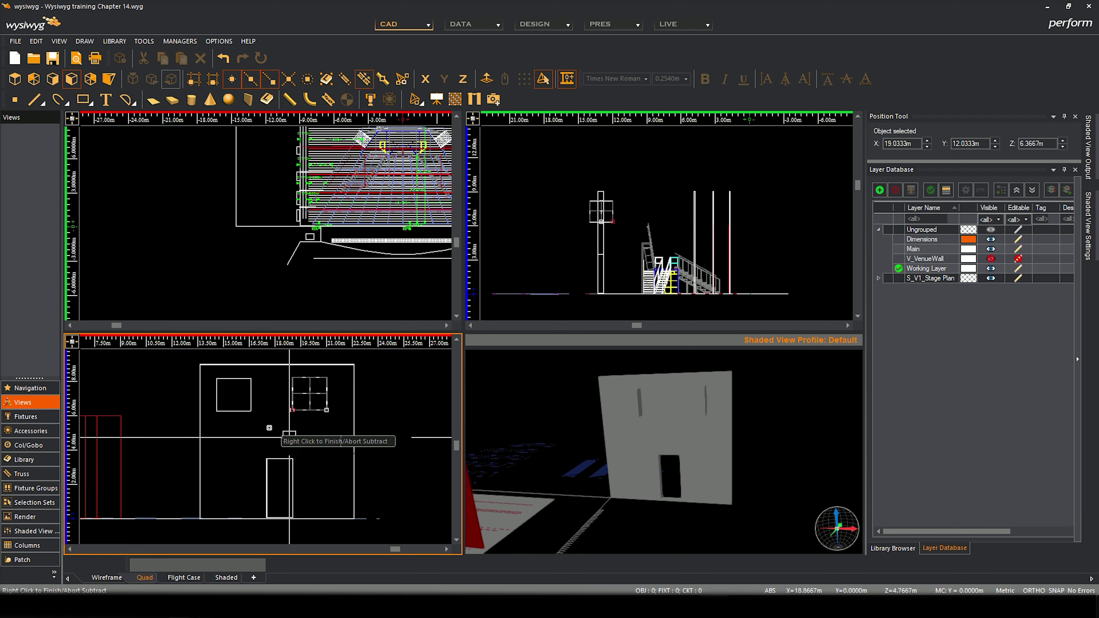
click(249, 398)
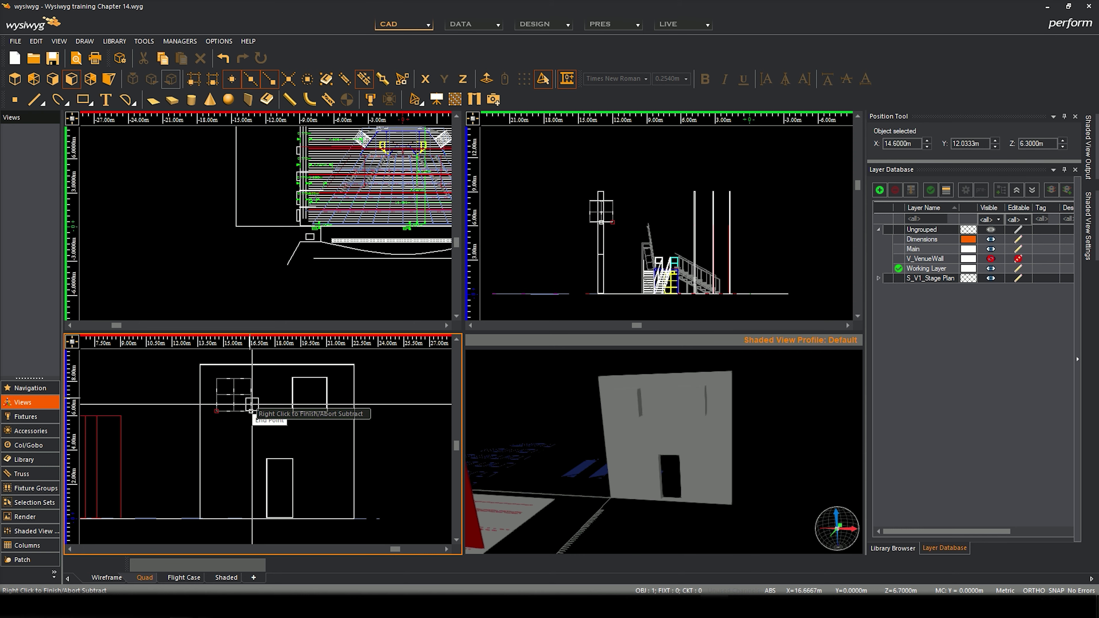
right_click(383, 389)
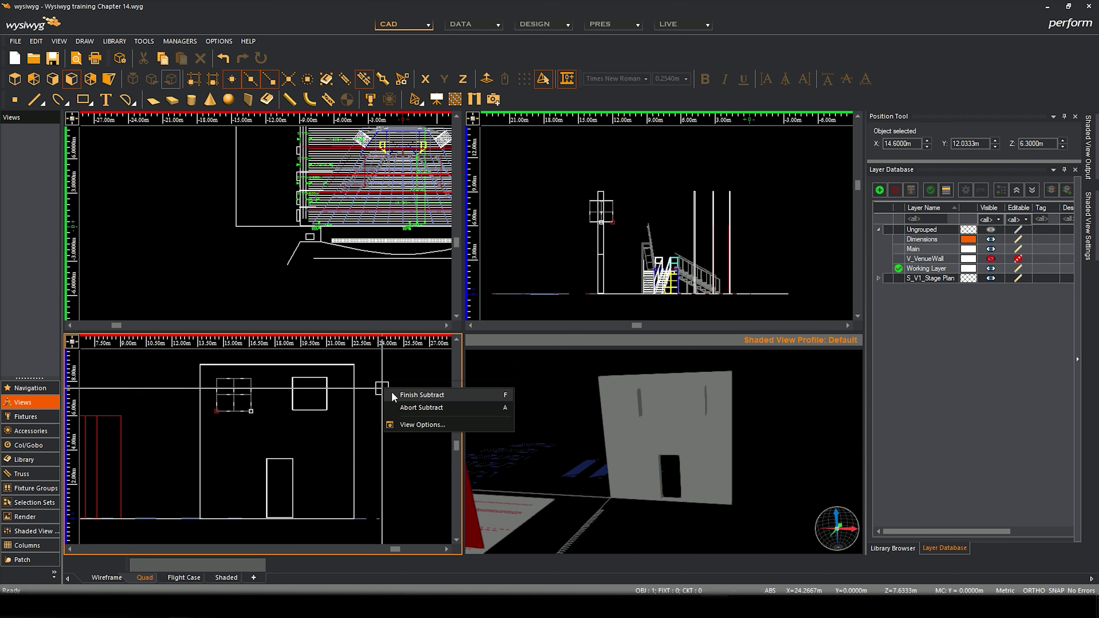
click(415, 395)
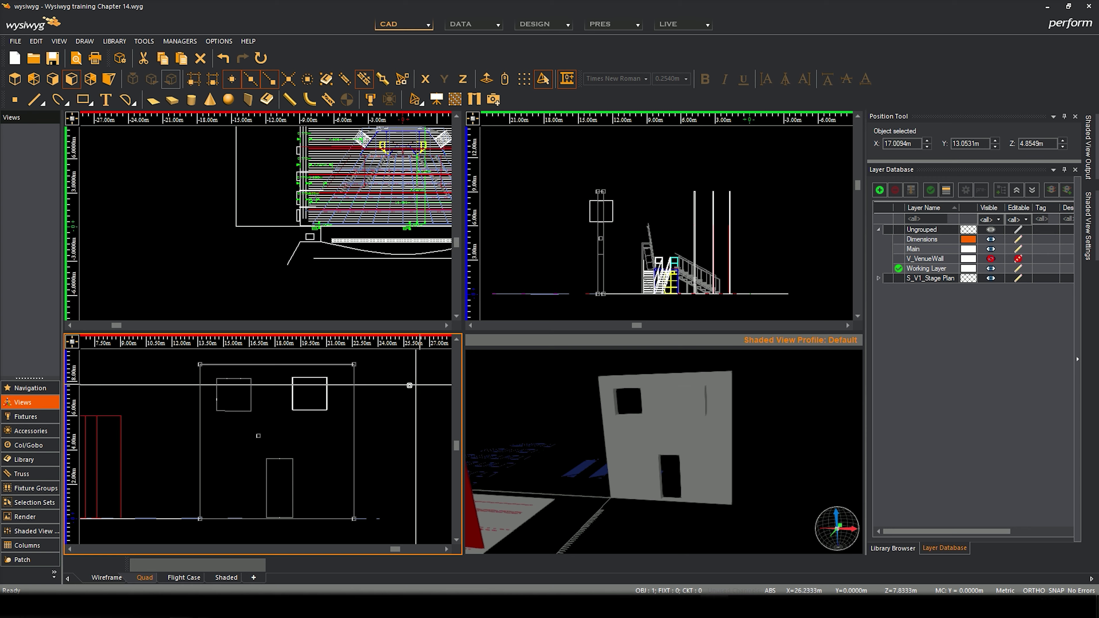
Subtract the right window from the wall, then orbit to check all three openings.
key(Escape)
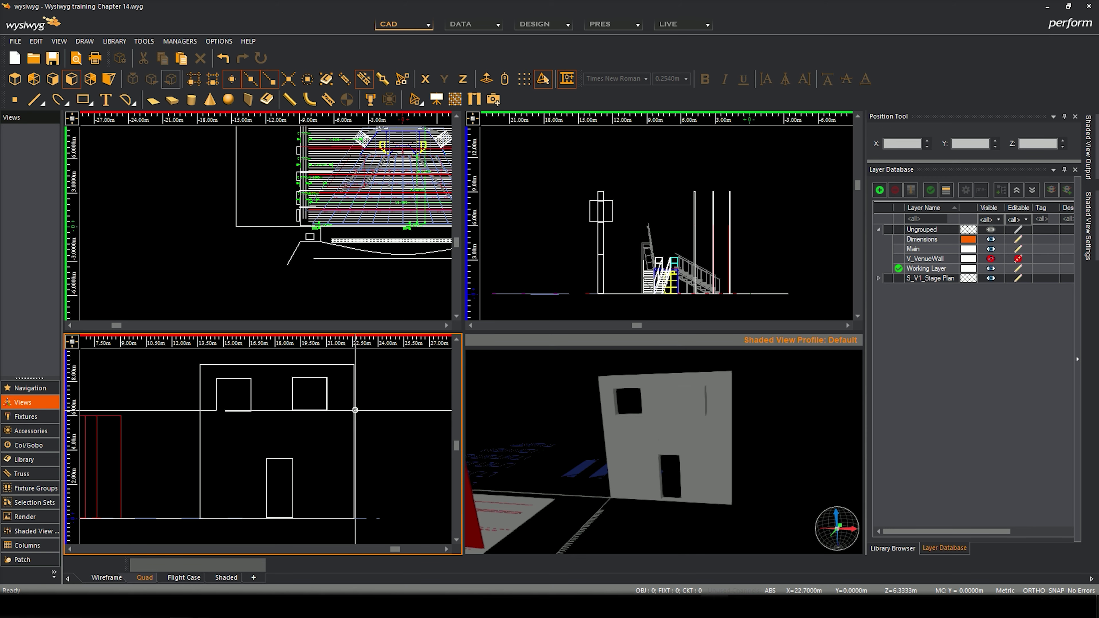
click(355, 410)
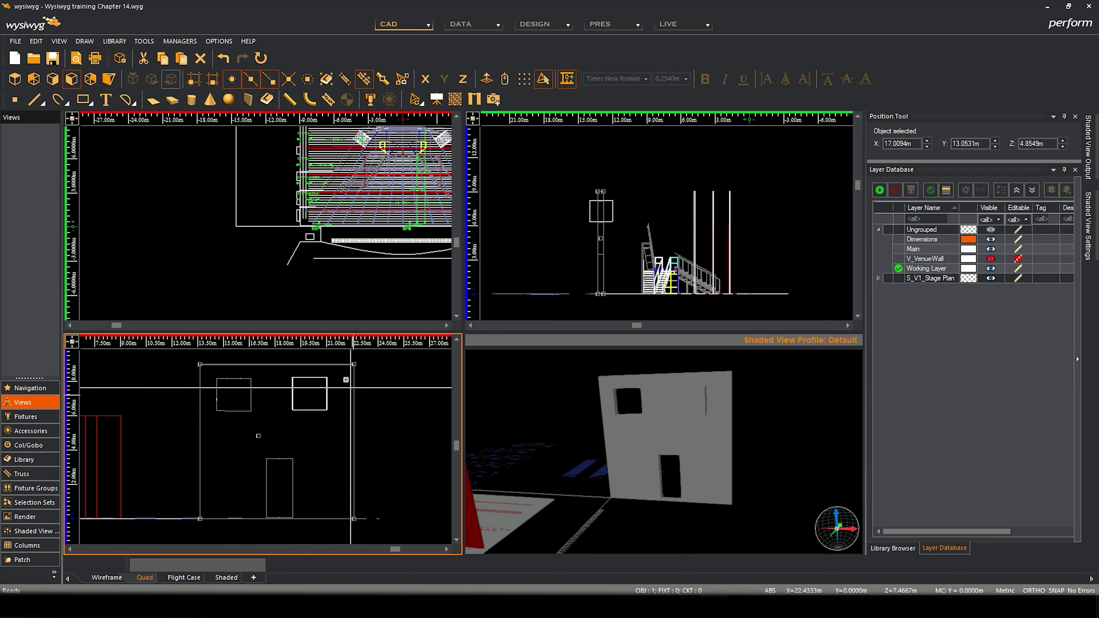
click(145, 42)
mouse_move(197, 180)
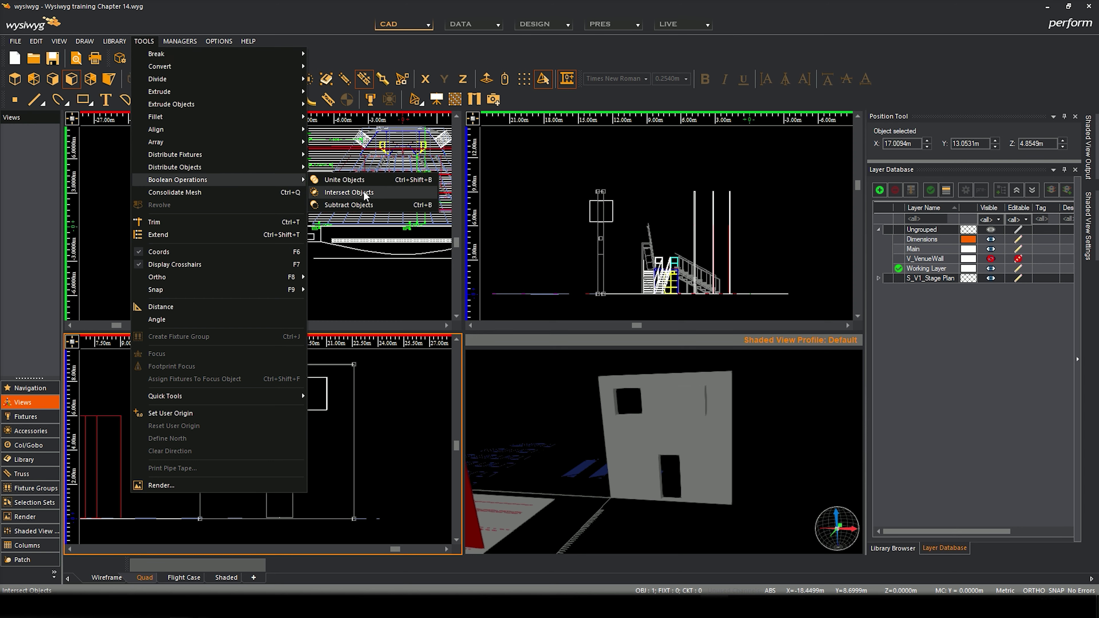
click(364, 205)
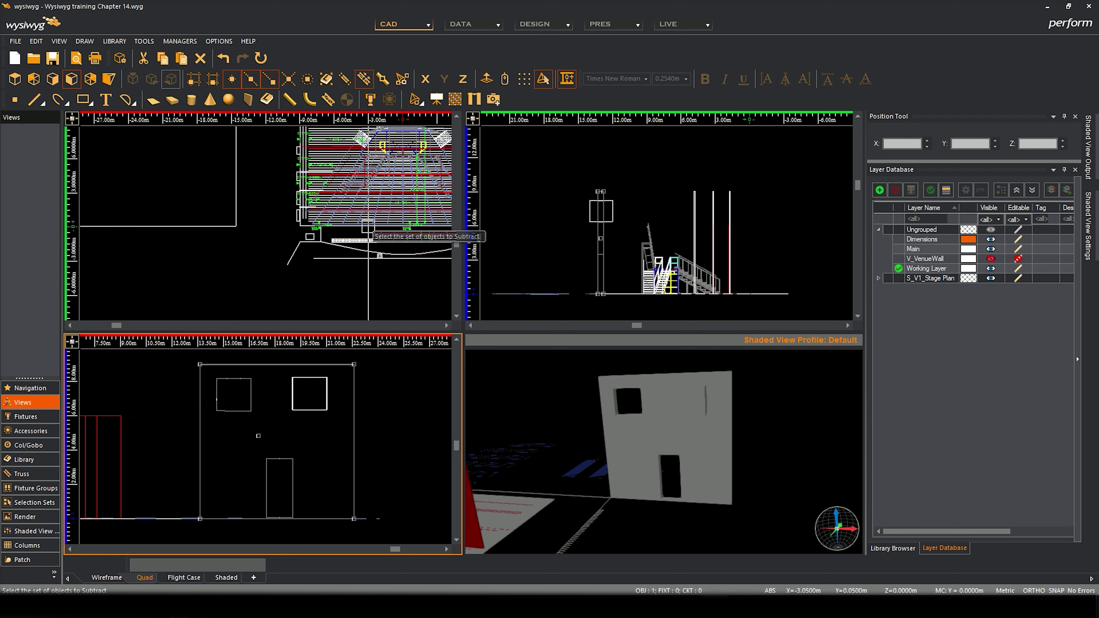
click(328, 394)
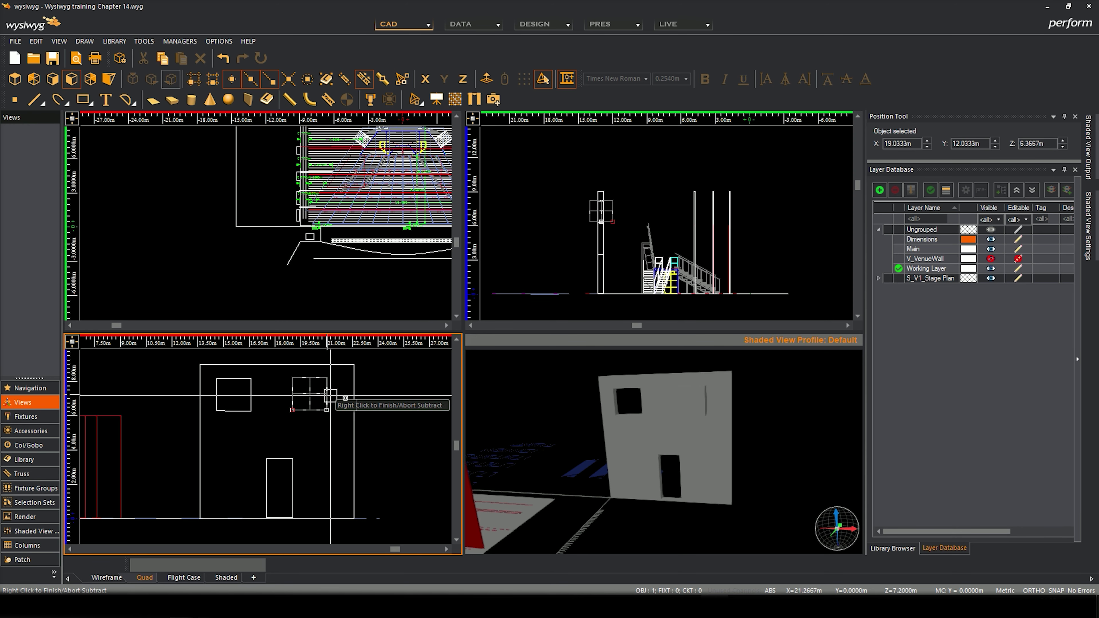
right_click(403, 407)
click(418, 407)
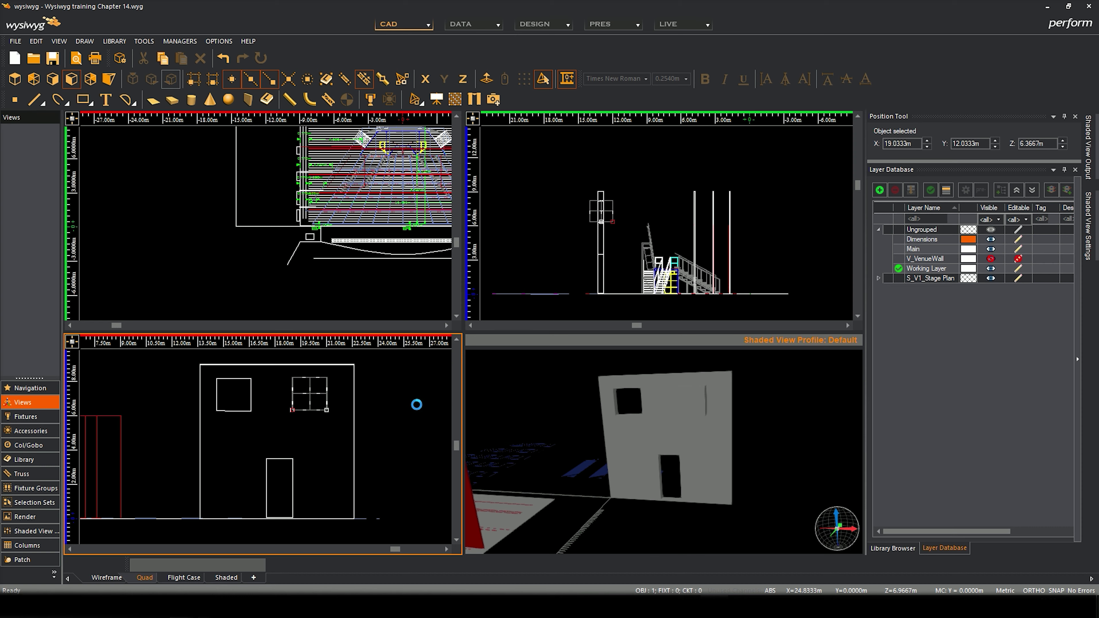
mouse_move(680, 444)
mouse_down()
mouse_move(711, 417)
mouse_move(559, 430)
mouse_move(360, 418)
mouse_move(728, 395)
mouse_move(685, 412)
mouse_move(704, 418)
mouse_move(569, 442)
mouse_up()
drag(305, 427, 224, 425)
key(Escape)
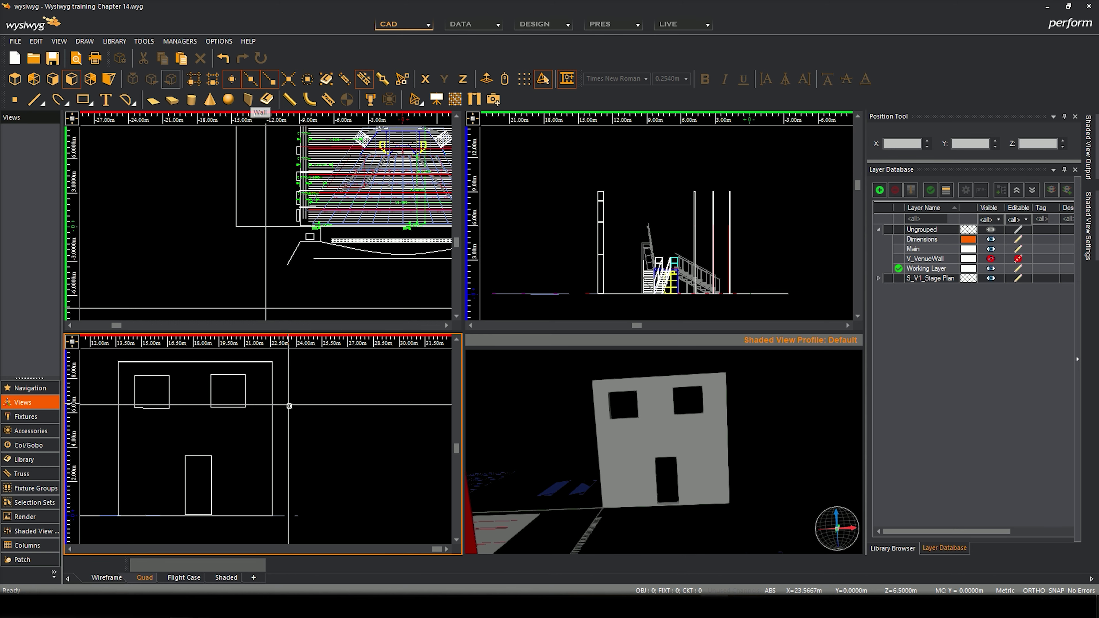
Switch to multi-point lines and start a zigzag line down the wall's right edge.
drag(289, 405, 361, 410)
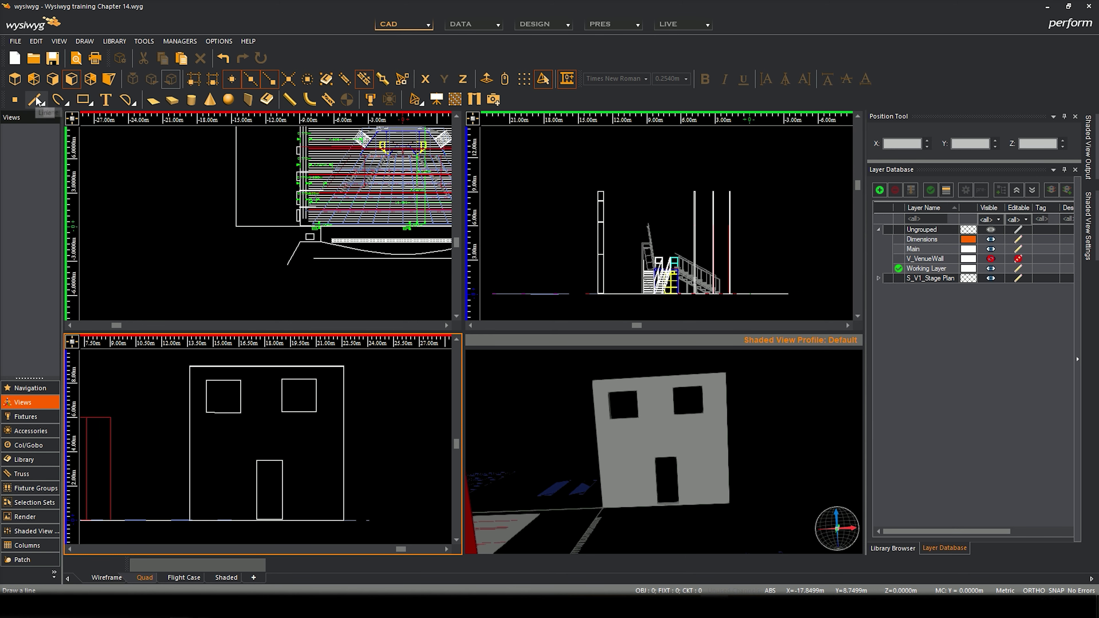
drag(36, 101, 32, 208)
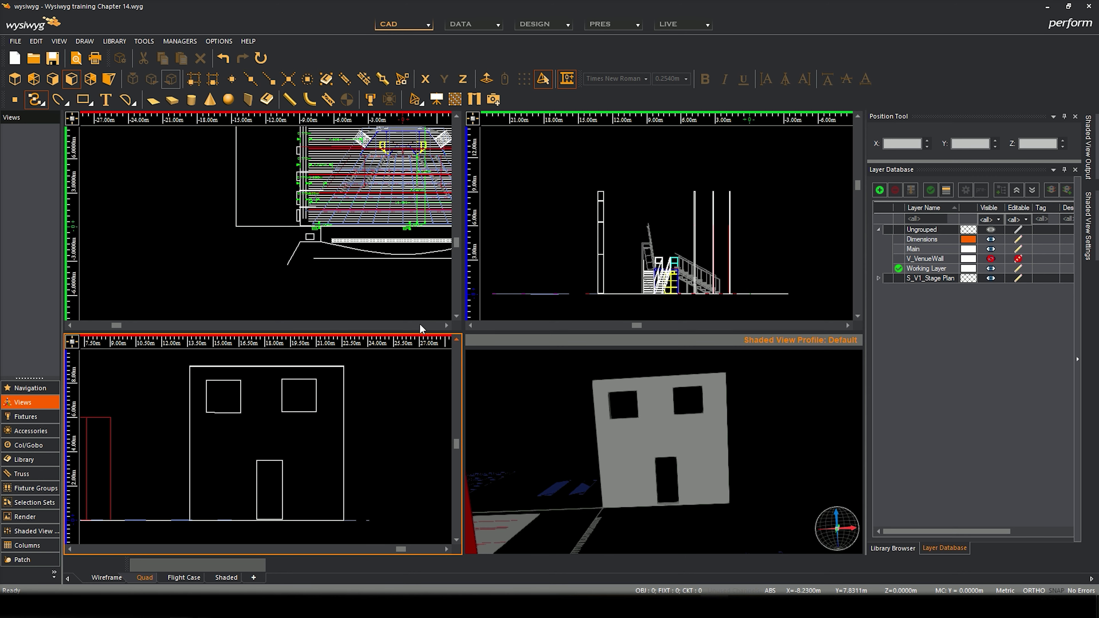
scroll(314, 405, up, 5)
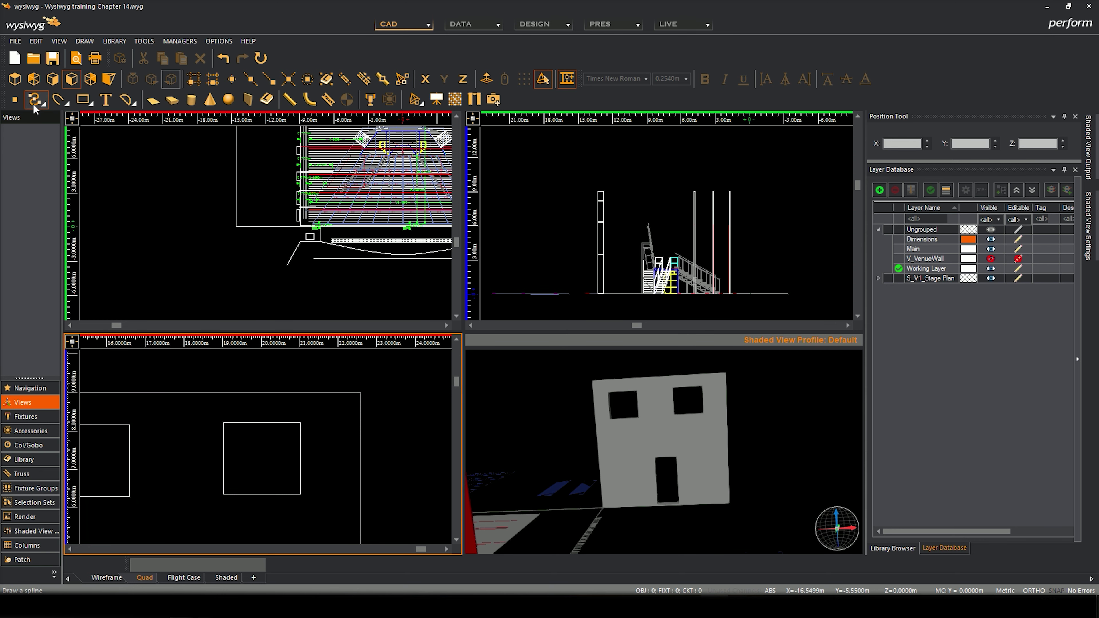
drag(34, 103, 35, 145)
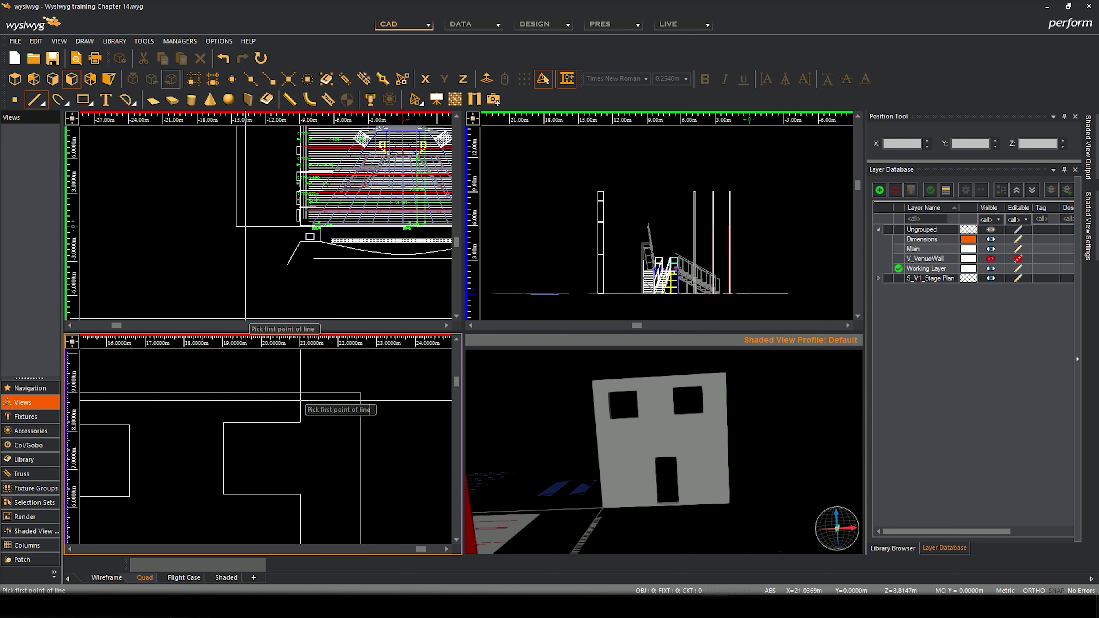
click(290, 371)
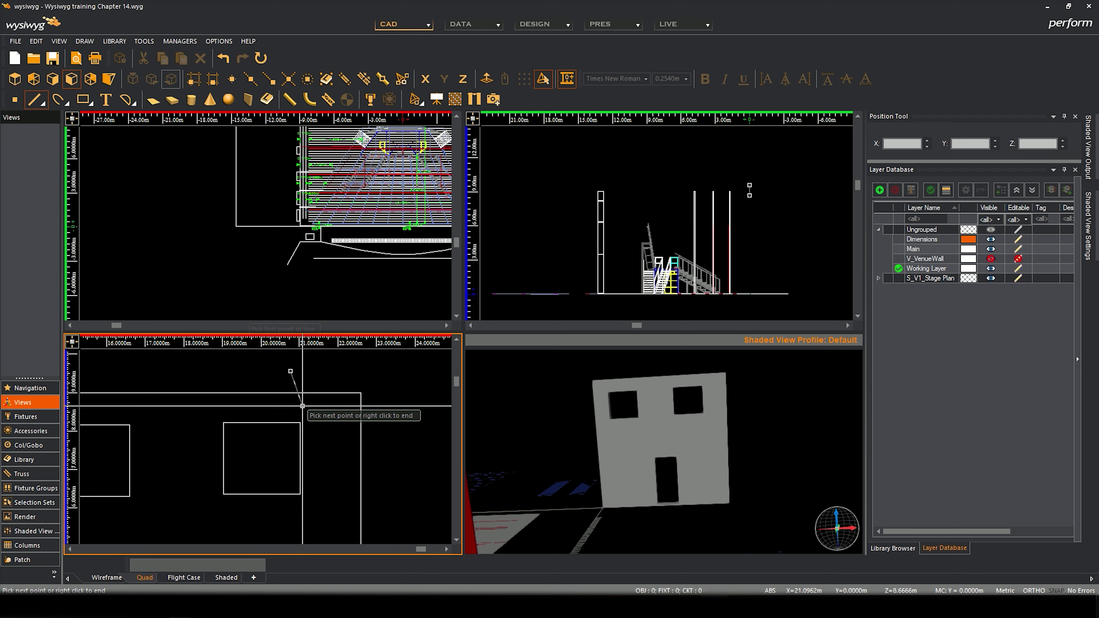
click(303, 405)
click(329, 412)
click(319, 442)
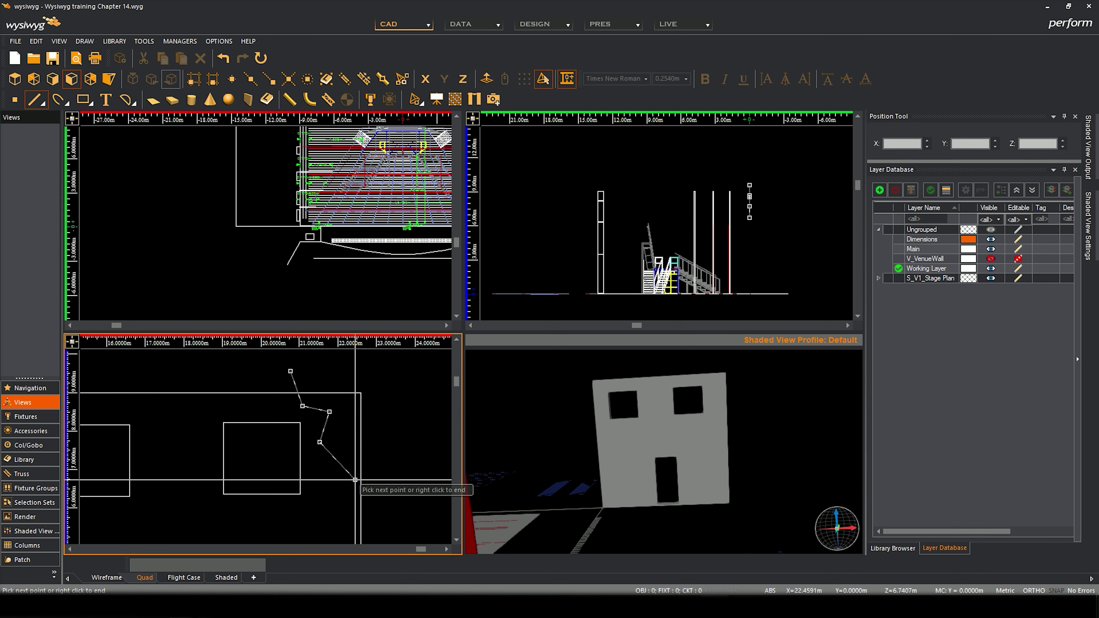
click(337, 484)
middle_drag(334, 503, 329, 405)
click(299, 442)
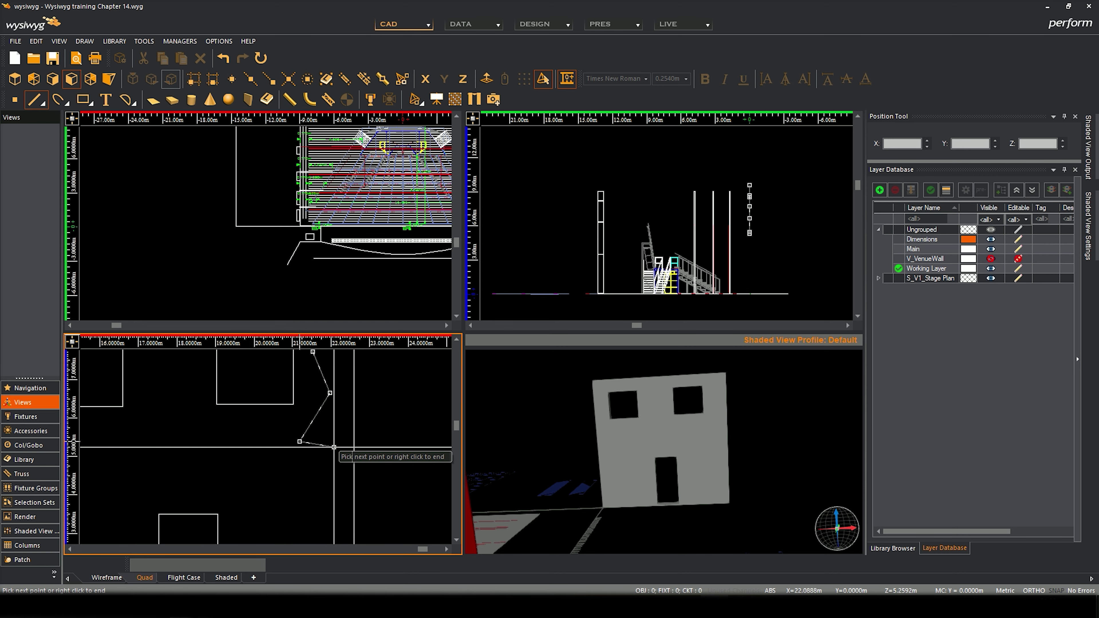
click(327, 439)
Continue the zigzag points down to near floor level and bring up the line-ending options.
click(328, 453)
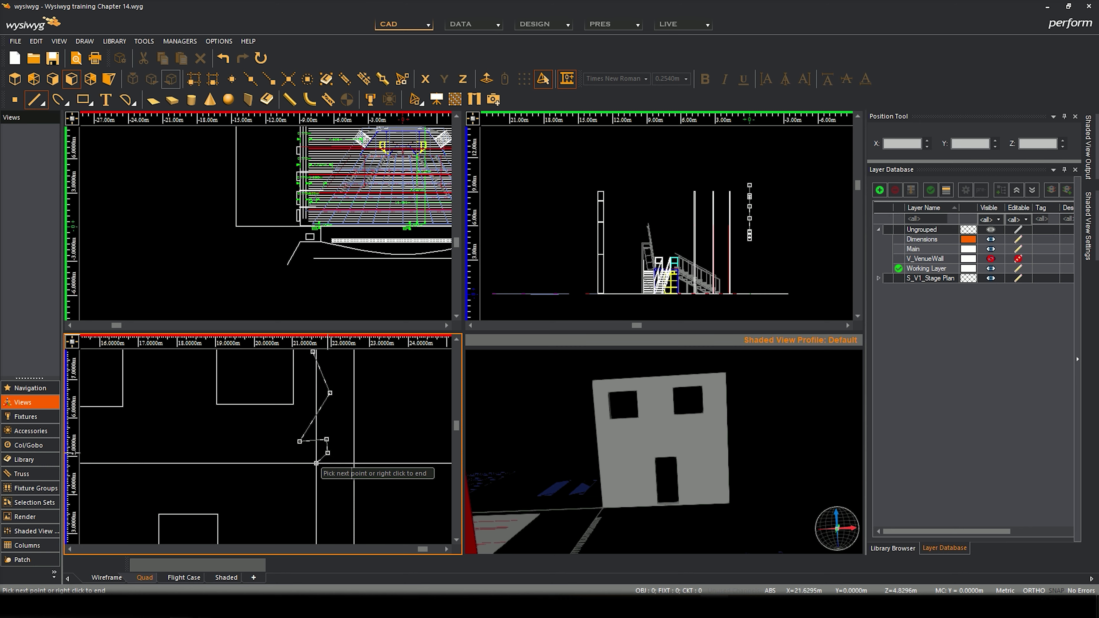
middle_drag(325, 473, 328, 441)
click(330, 444)
click(318, 459)
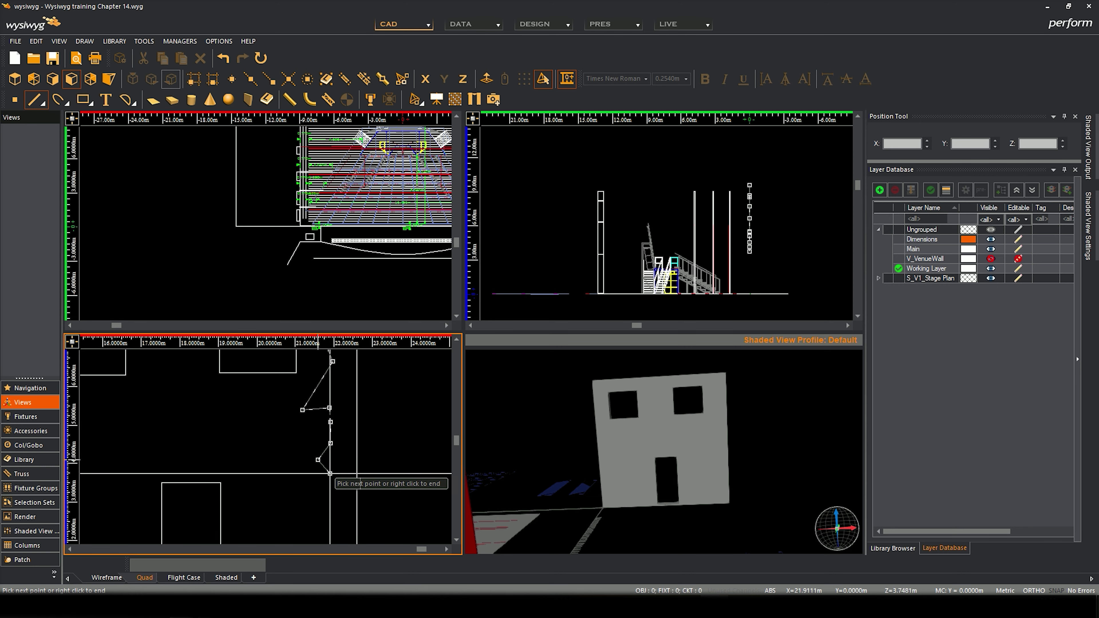
click(337, 464)
click(350, 470)
click(345, 487)
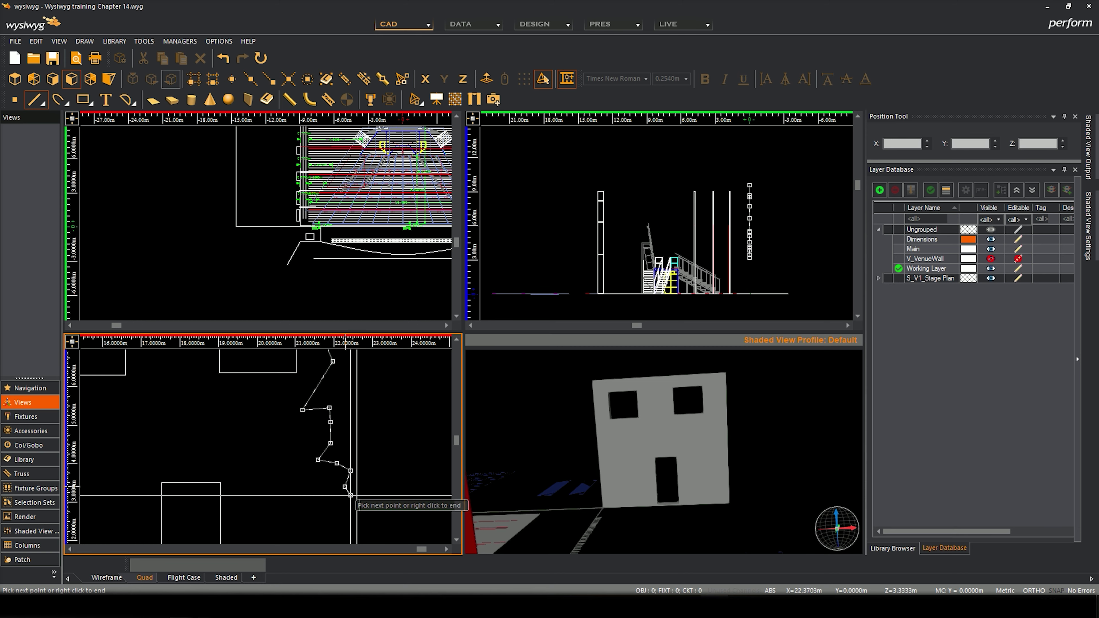
click(381, 510)
scroll(380, 469, down, 2)
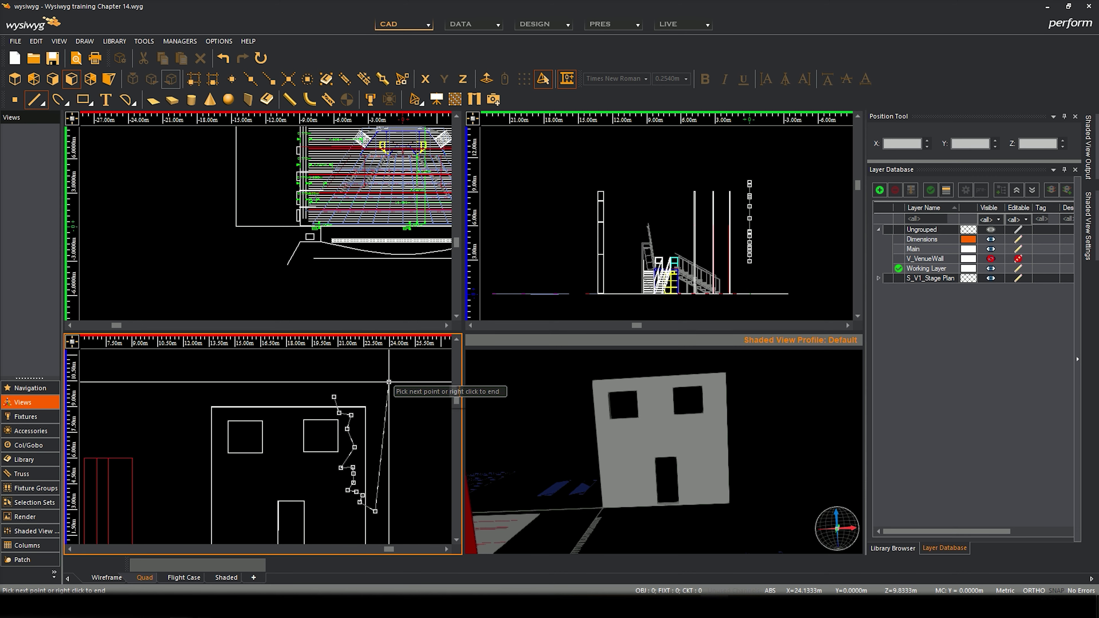
right_click(346, 388)
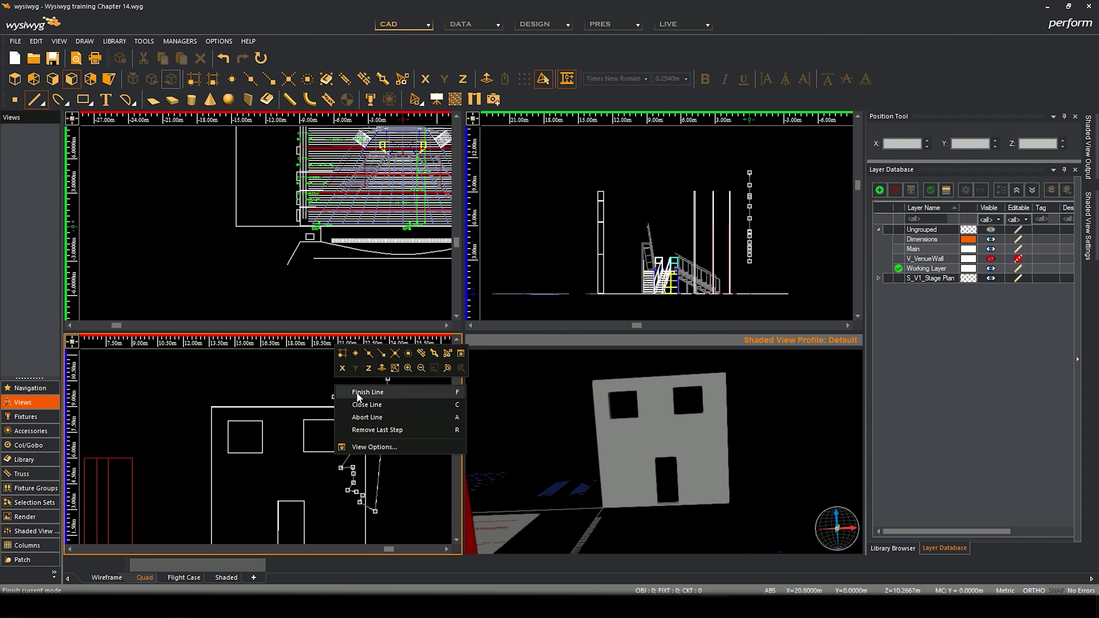
Close the jagged line and convert it into a surface.
click(373, 408)
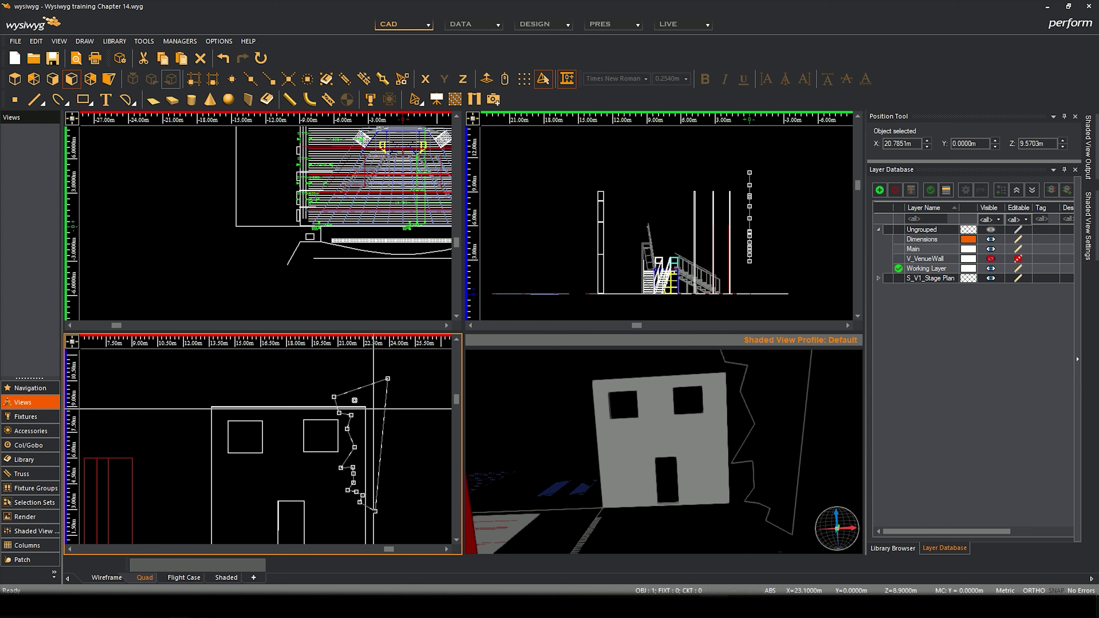
click(141, 42)
mouse_move(173, 66)
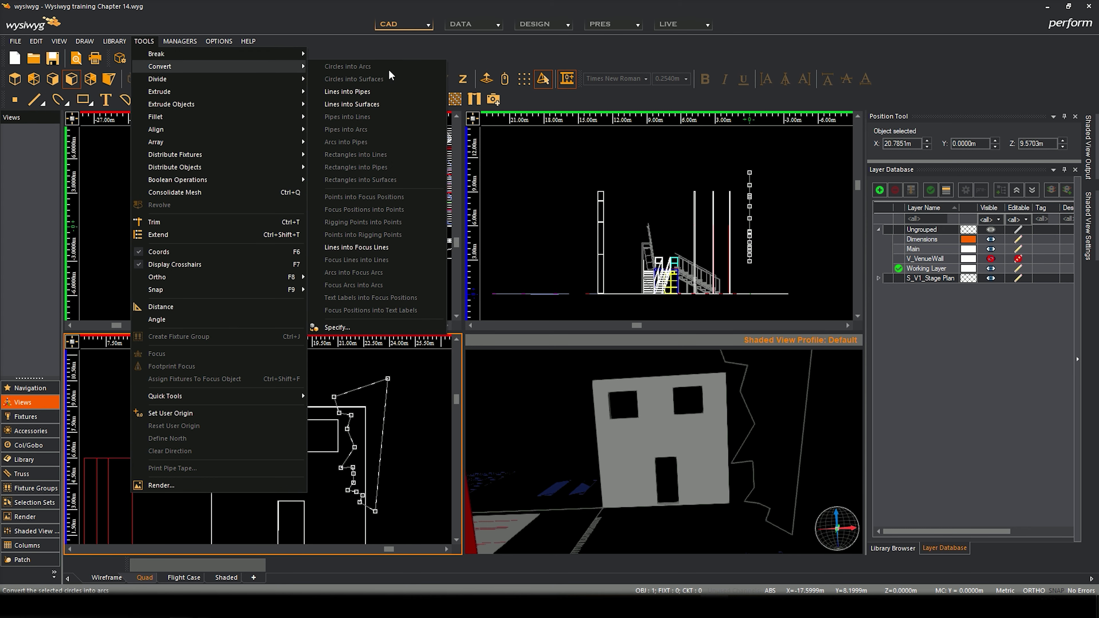
click(352, 104)
Extrude the surface into a solid 3.0480 m deep.
click(147, 42)
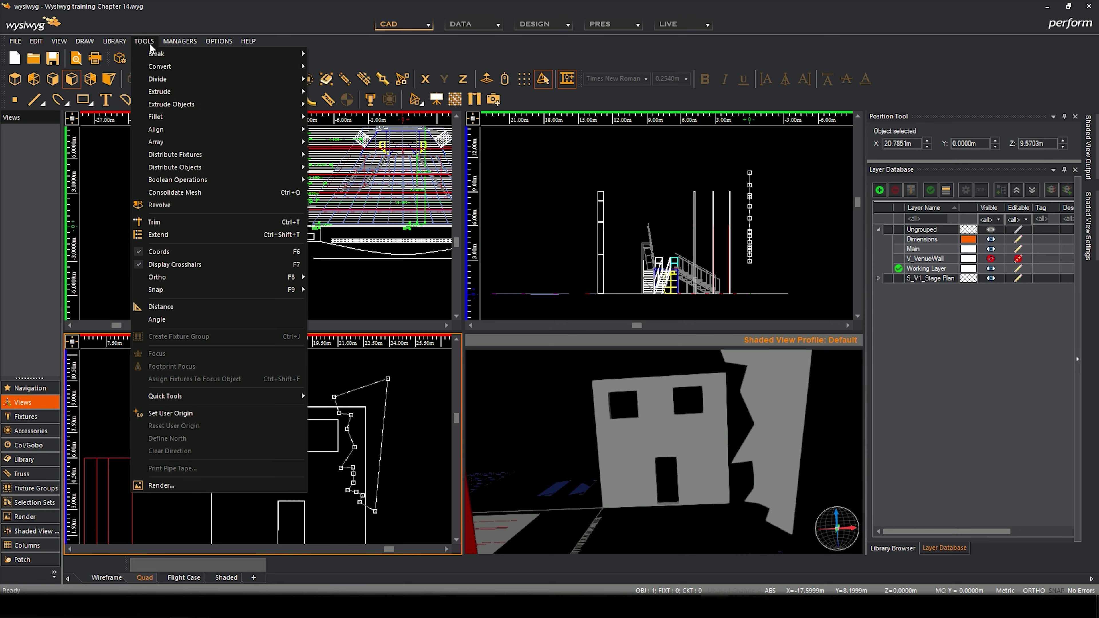
mouse_move(185, 93)
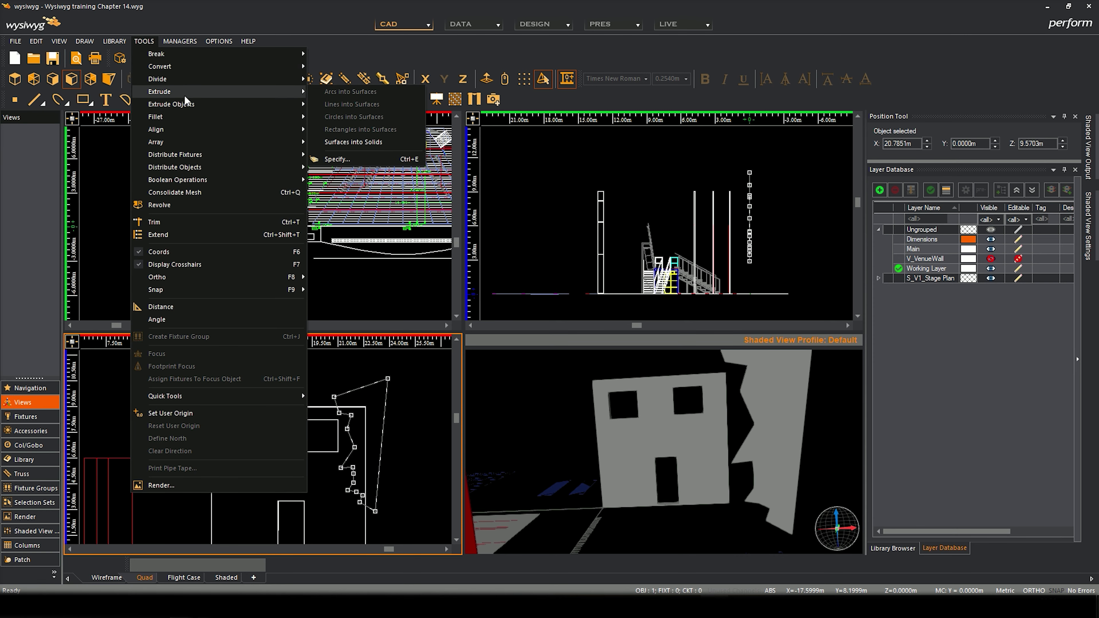
click(357, 139)
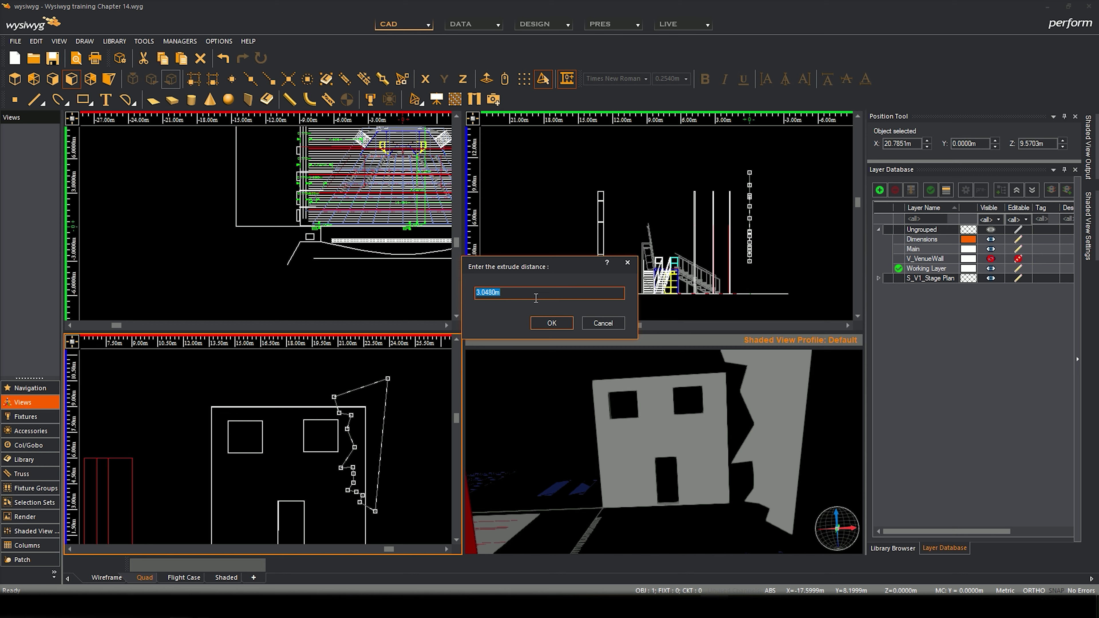
click(552, 324)
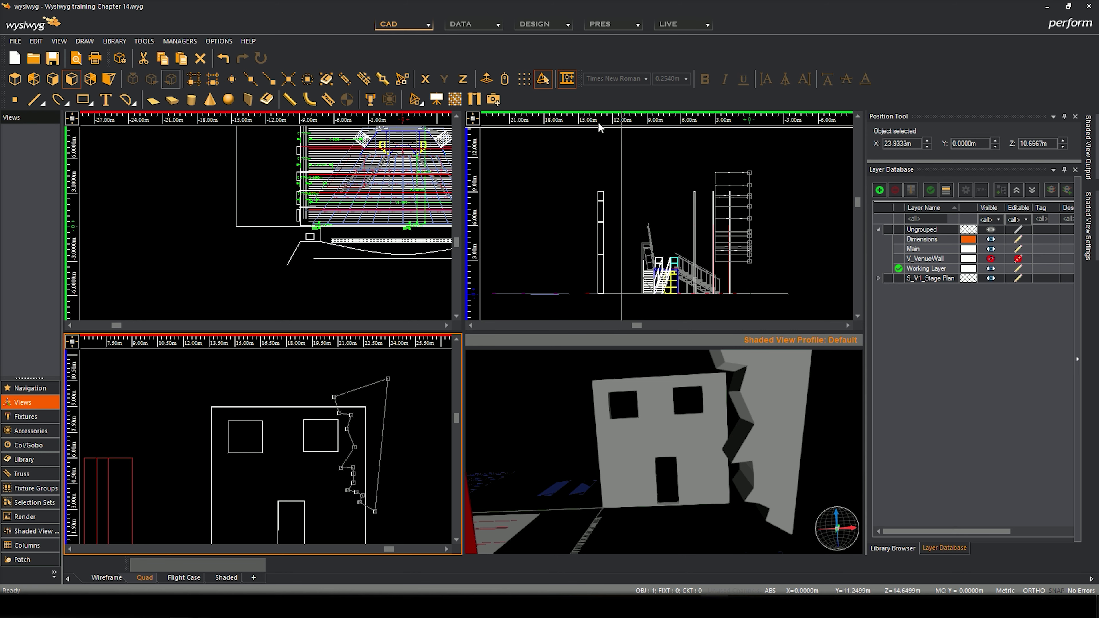
Move the jagged solid left into the wall's plane at Y 11.5999m, overlapping its right edge.
click(731, 181)
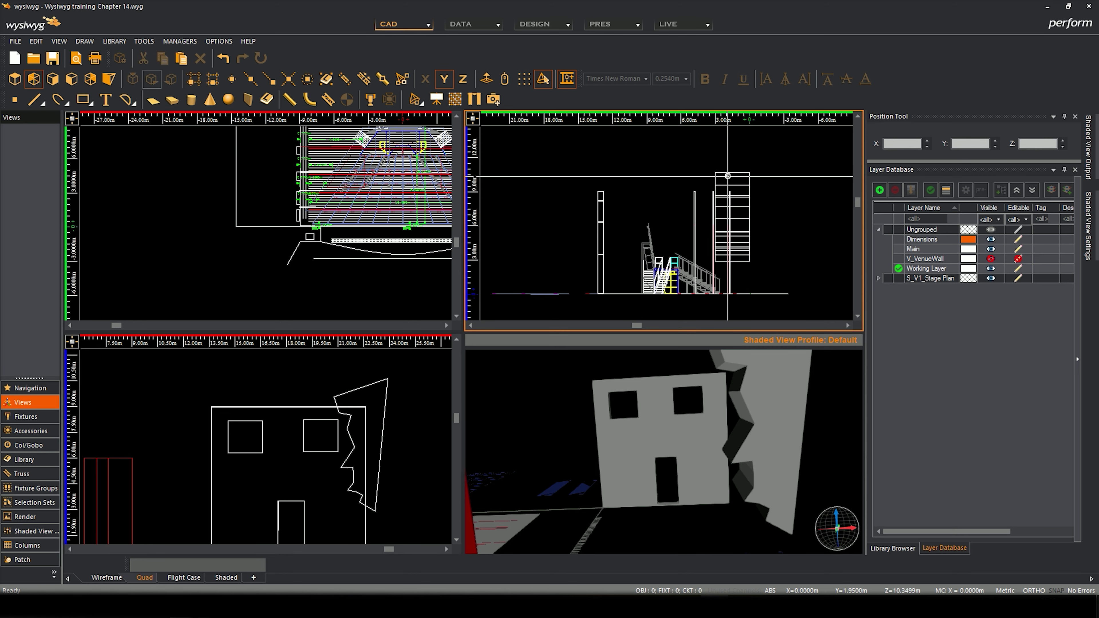
click(401, 303)
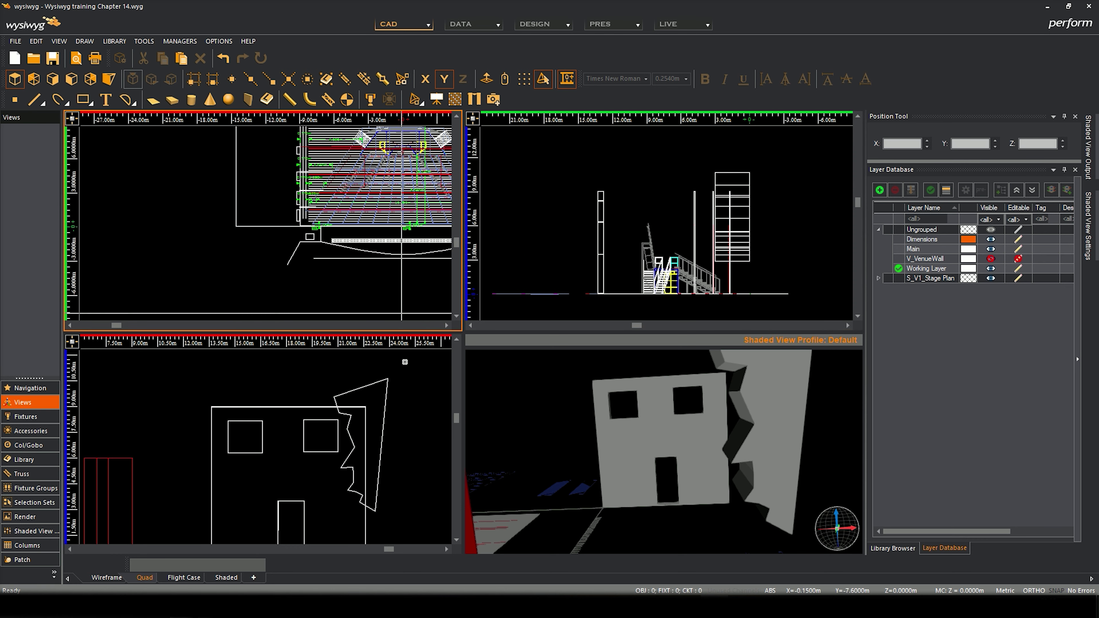
click(404, 362)
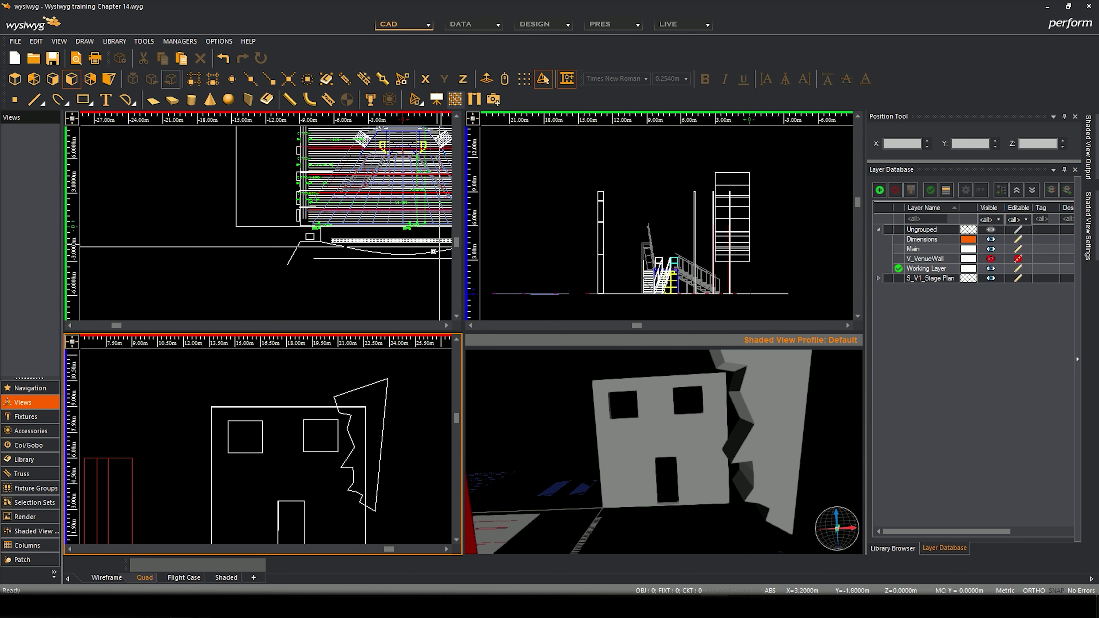
click(417, 319)
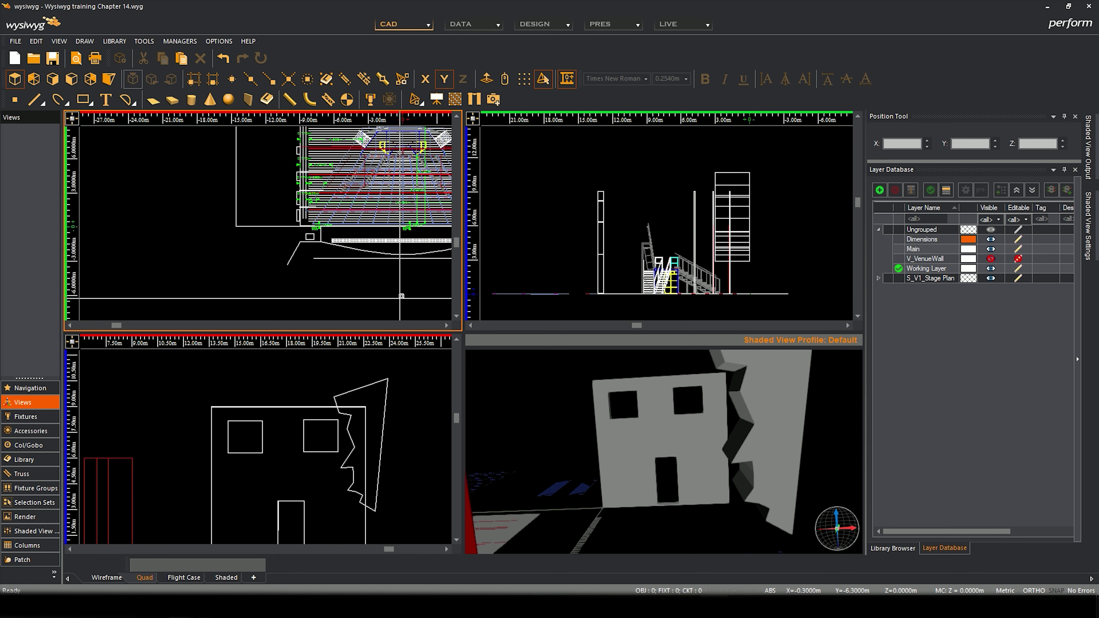
click(541, 184)
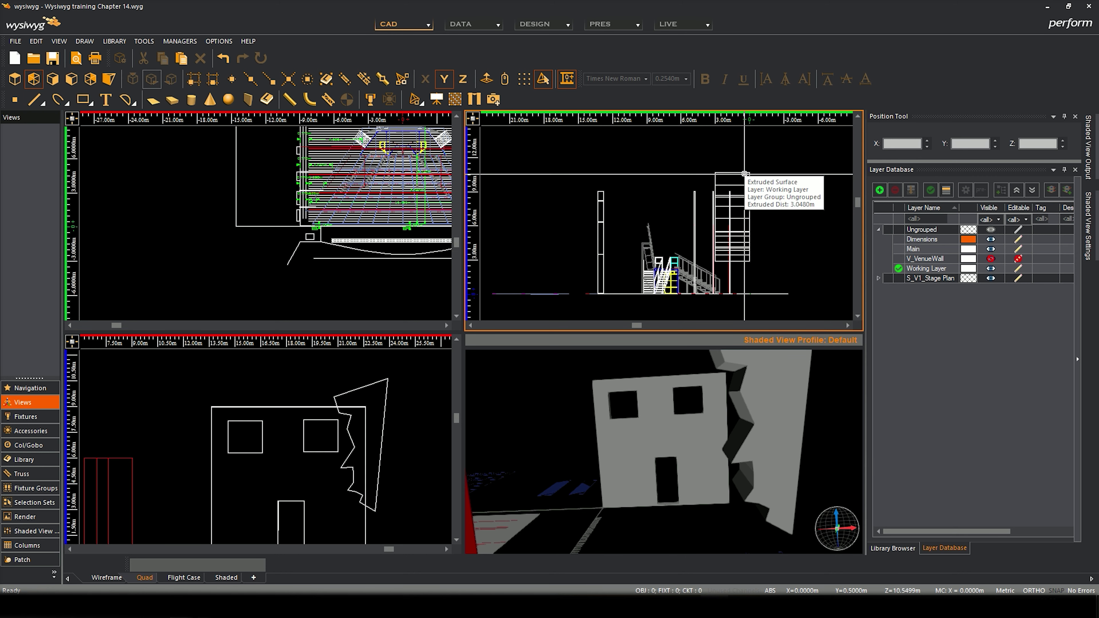
click(745, 185)
mouse_move(739, 170)
mouse_down()
mouse_move(591, 169)
mouse_move(605, 165)
mouse_up()
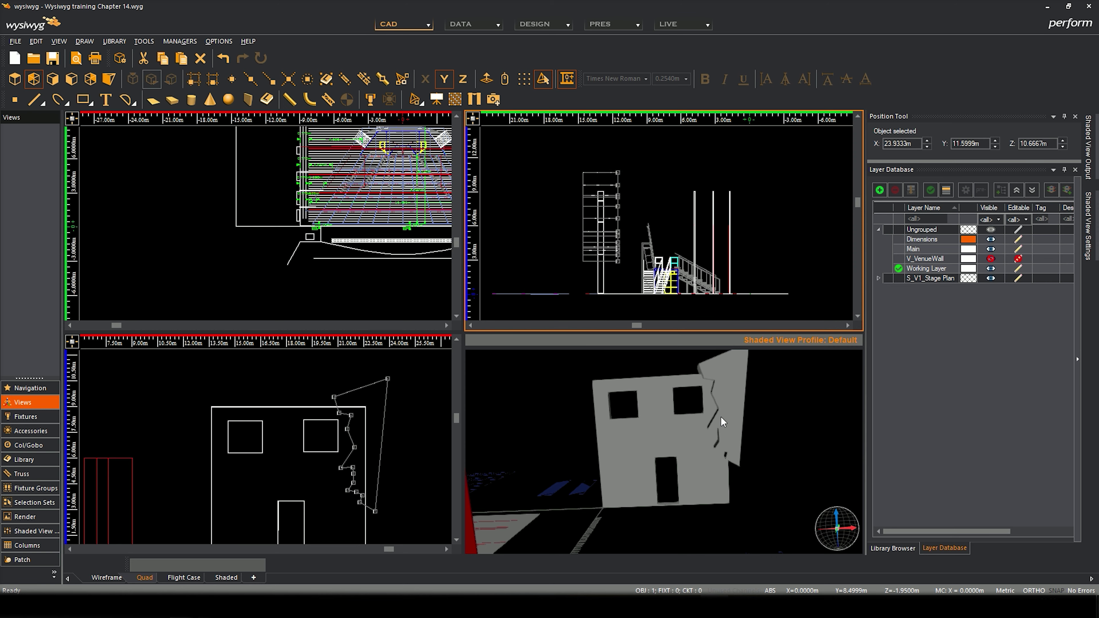
mouse_move(627, 433)
mouse_down()
mouse_move(564, 397)
mouse_move(693, 394)
mouse_move(493, 437)
mouse_move(683, 391)
mouse_move(702, 405)
mouse_up()
Orbit the shaded view to check the overlap, then select the wall.
mouse_move(773, 423)
mouse_down()
mouse_move(758, 418)
mouse_move(768, 412)
mouse_move(682, 427)
mouse_move(675, 439)
mouse_move(594, 443)
mouse_move(1002, 432)
mouse_move(670, 437)
mouse_up()
click(385, 481)
scroll(375, 495, down, 2)
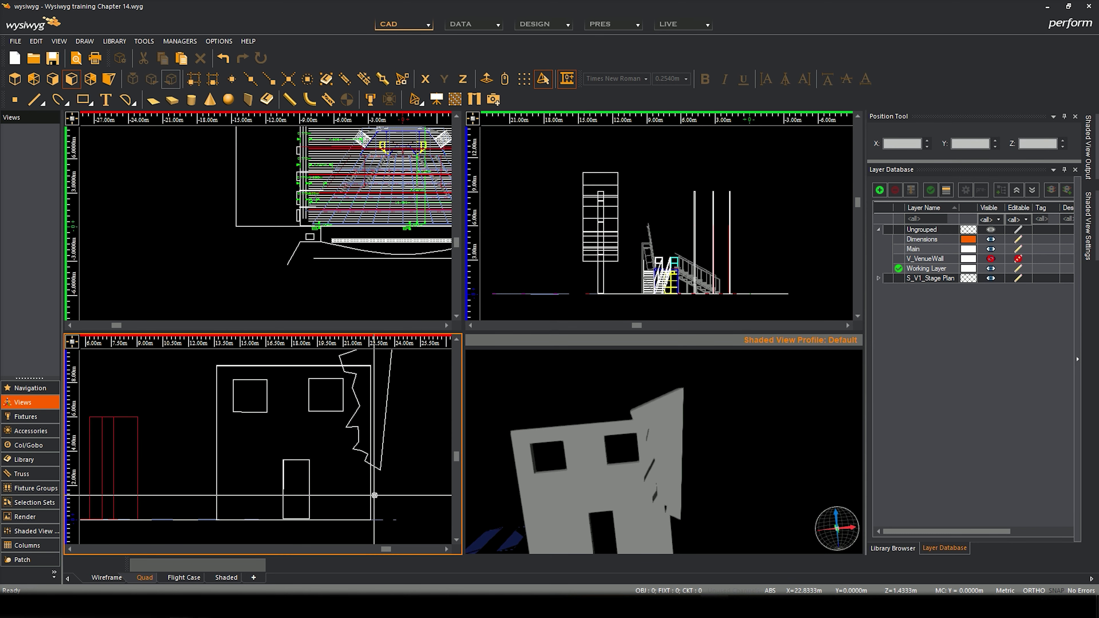
click(371, 495)
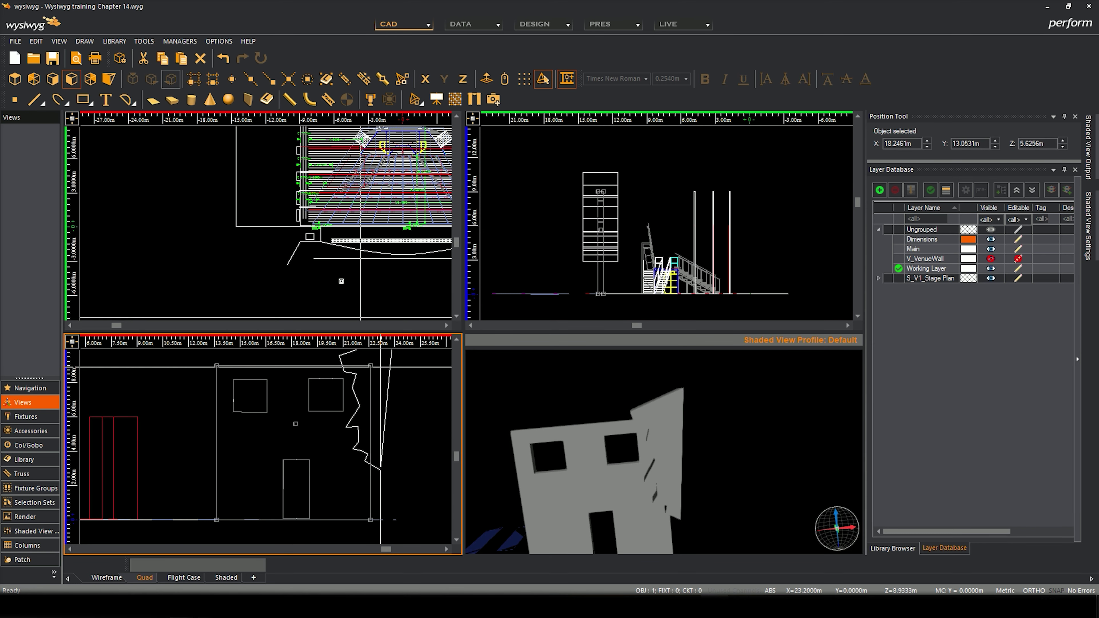
click(142, 41)
mouse_move(294, 180)
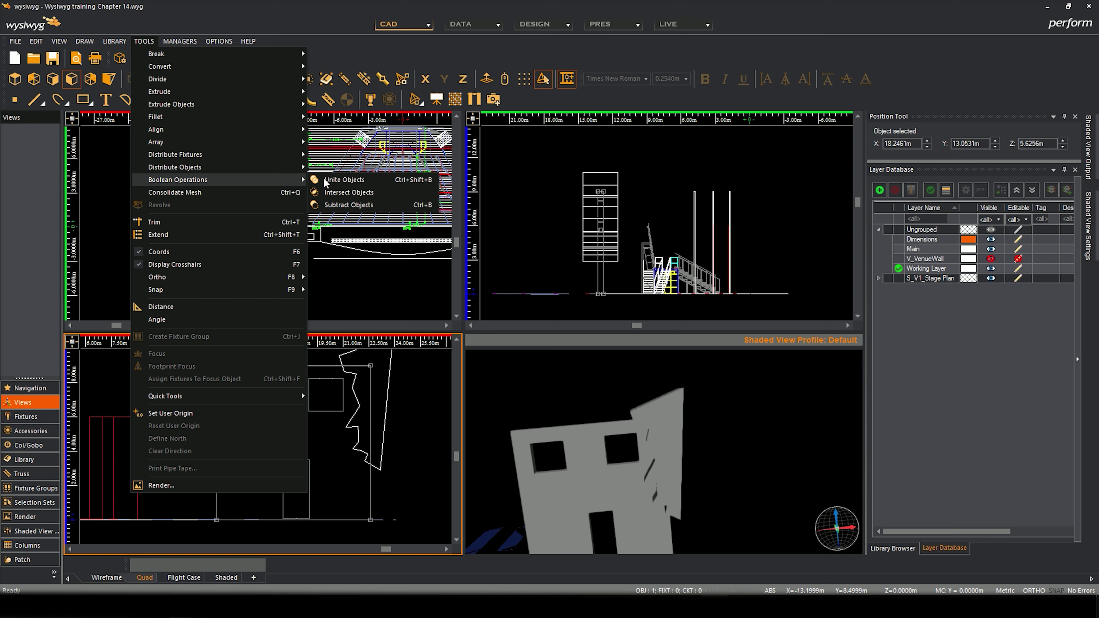
click(348, 205)
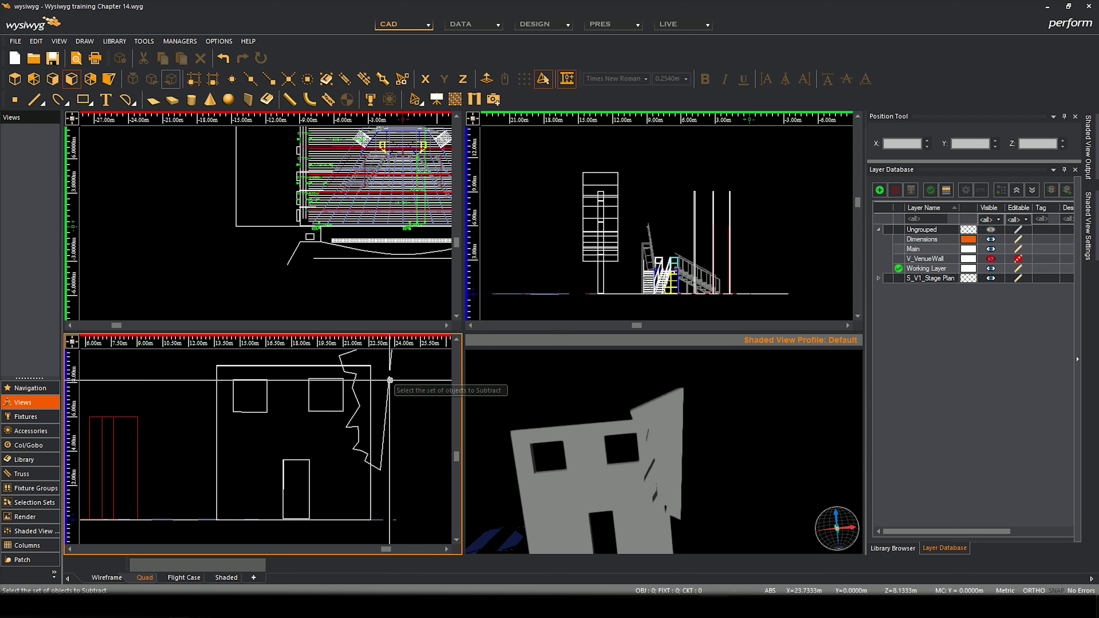
click(390, 380)
right_click(415, 385)
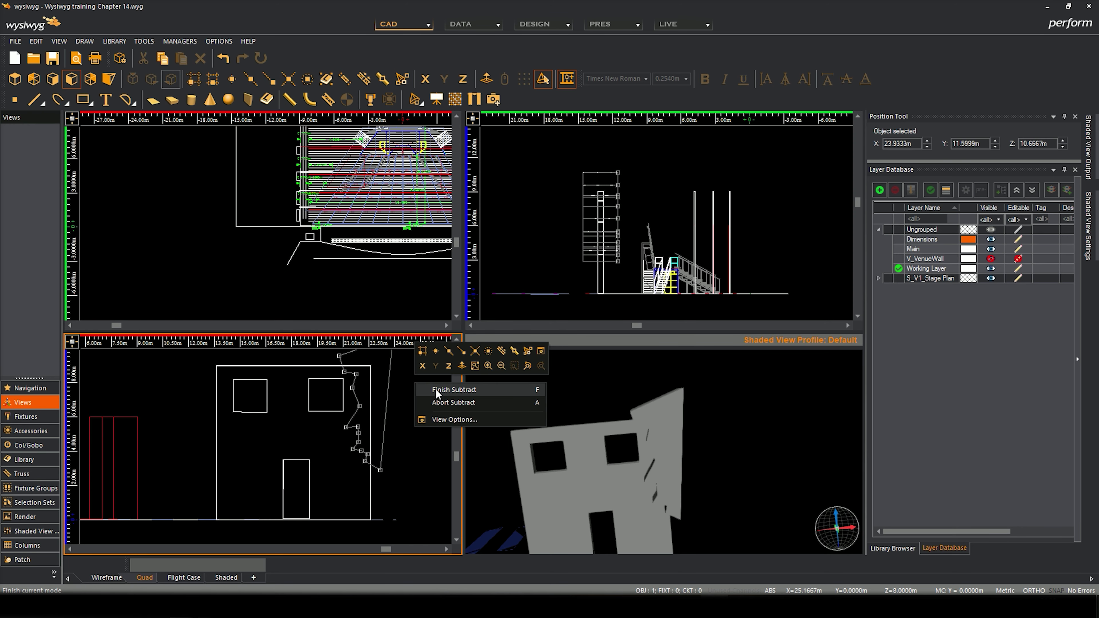
click(437, 390)
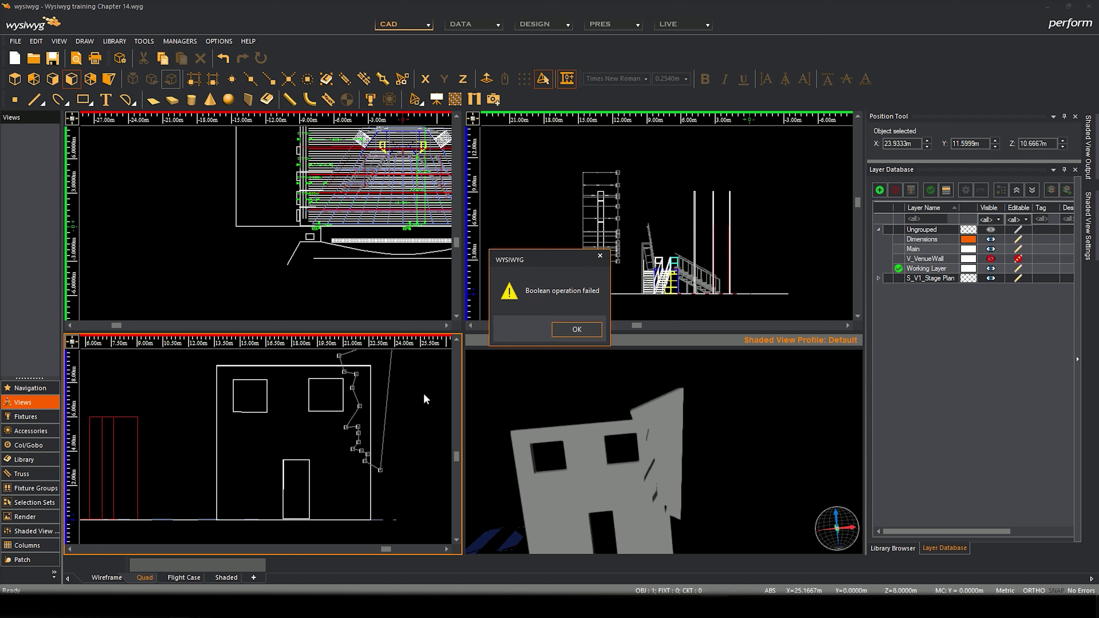
click(577, 330)
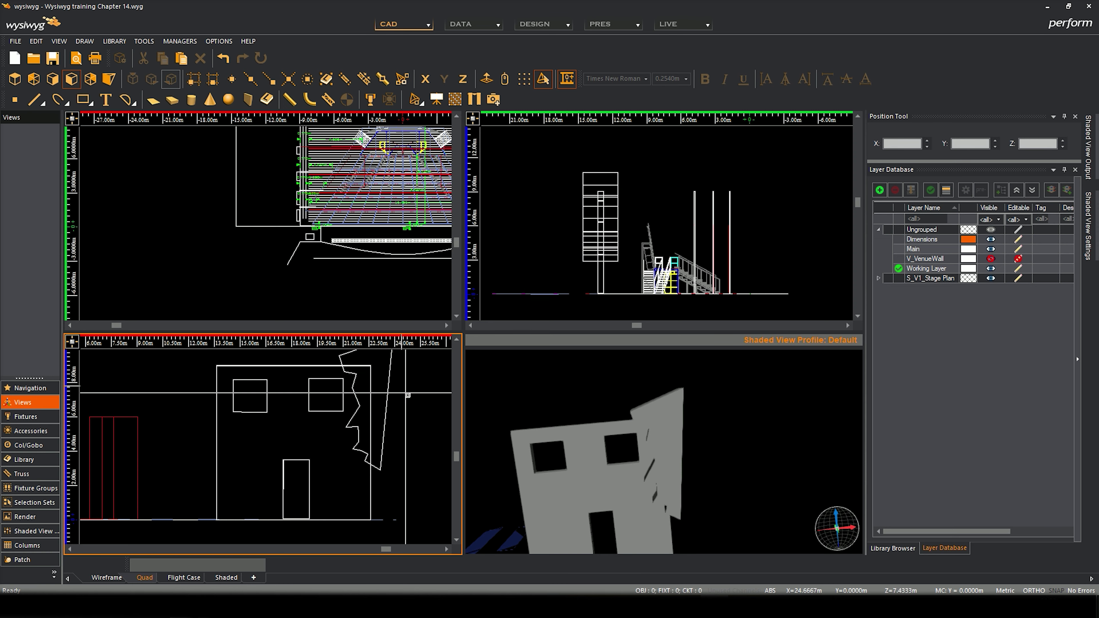
middle_drag(367, 363, 365, 382)
Delete the jagged extruded solid, leaving the wall with only its door and two windows.
click(368, 364)
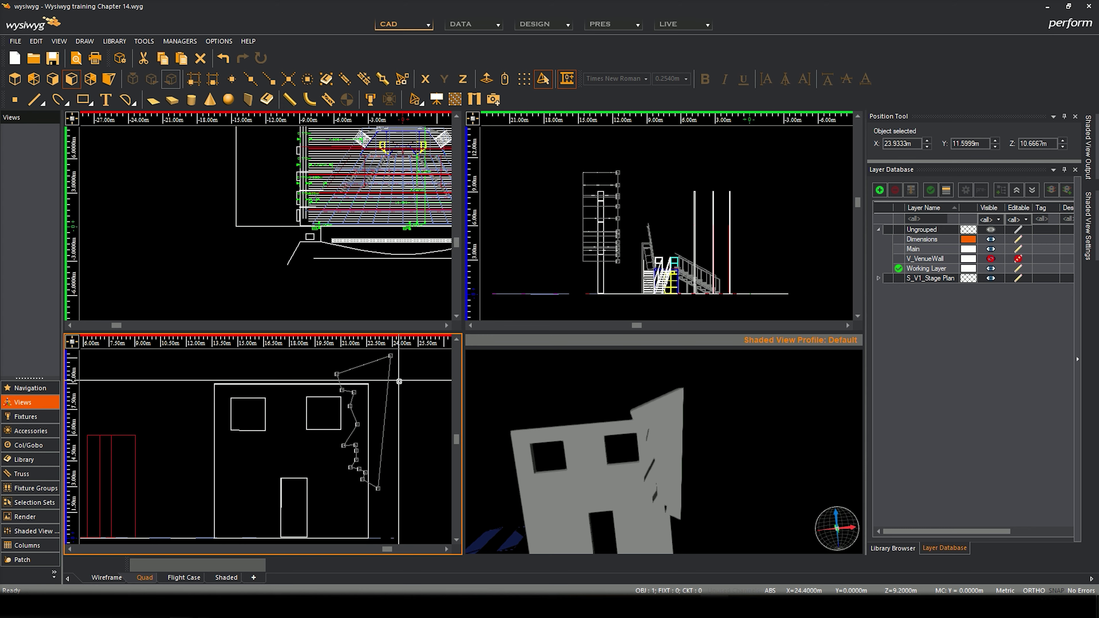
mouse_move(554, 418)
mouse_down()
mouse_move(657, 435)
mouse_move(530, 451)
mouse_move(792, 433)
mouse_move(677, 444)
mouse_up()
click(417, 429)
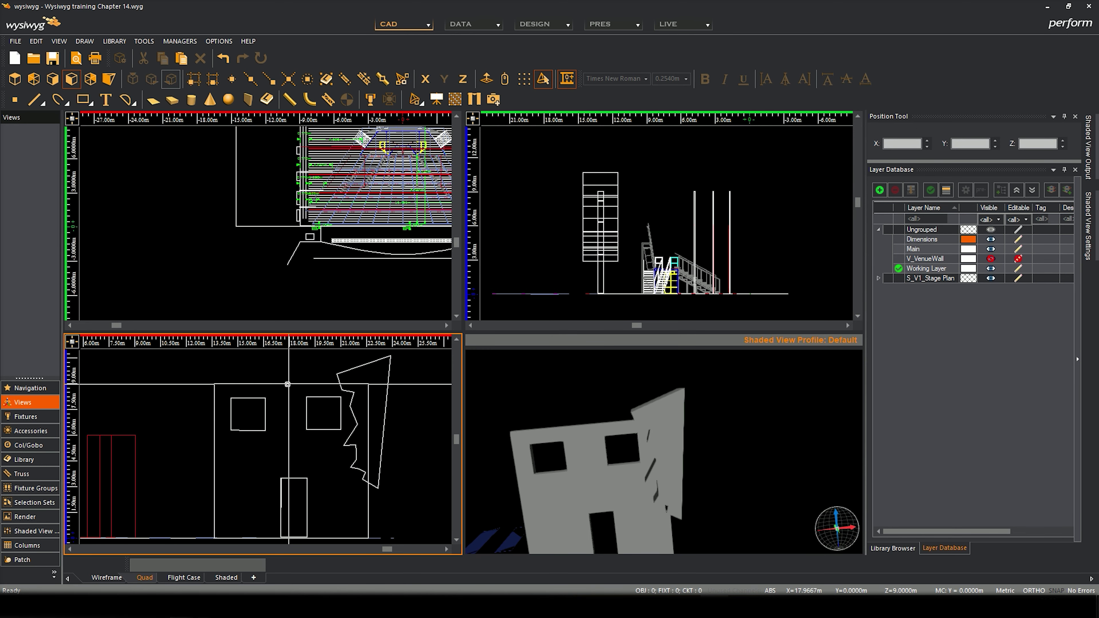
click(308, 377)
click(357, 363)
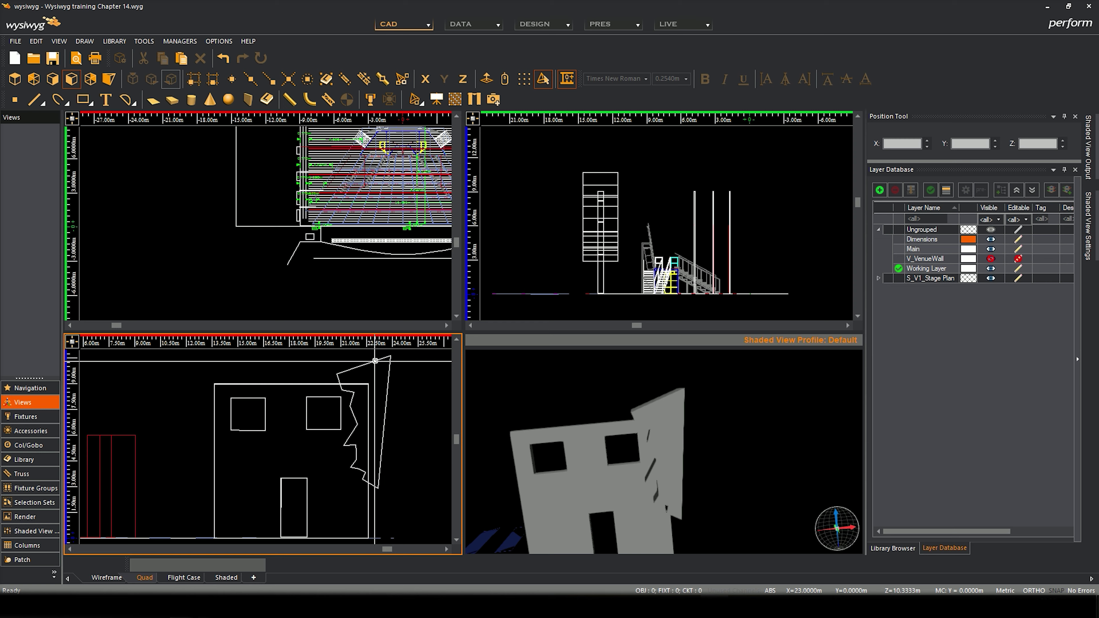
click(375, 362)
key(Delete)
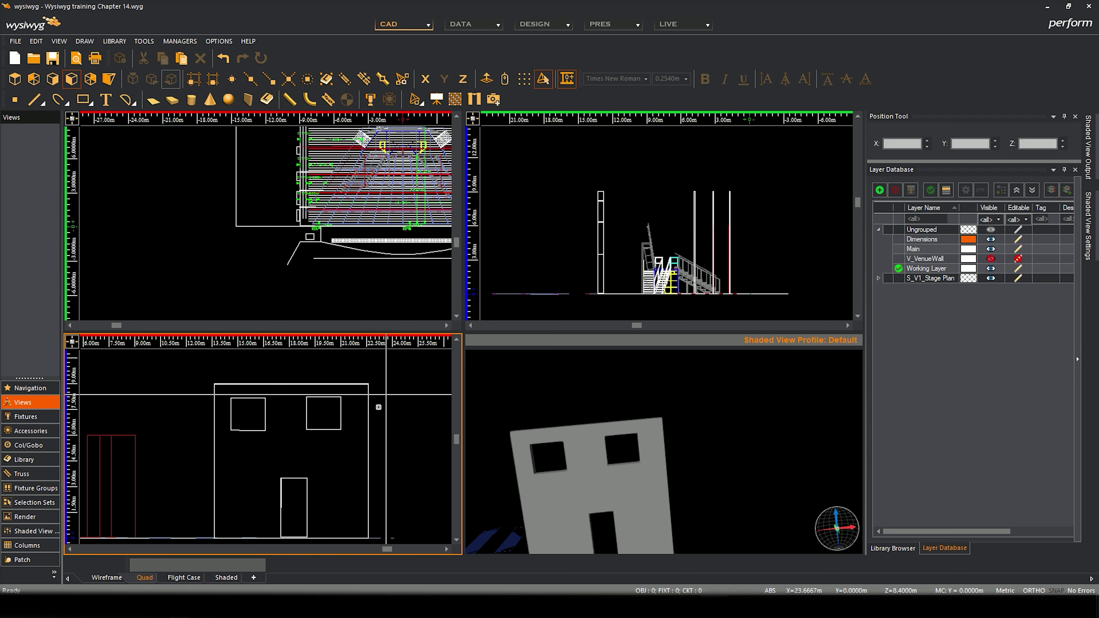
middle_drag(396, 424, 407, 409)
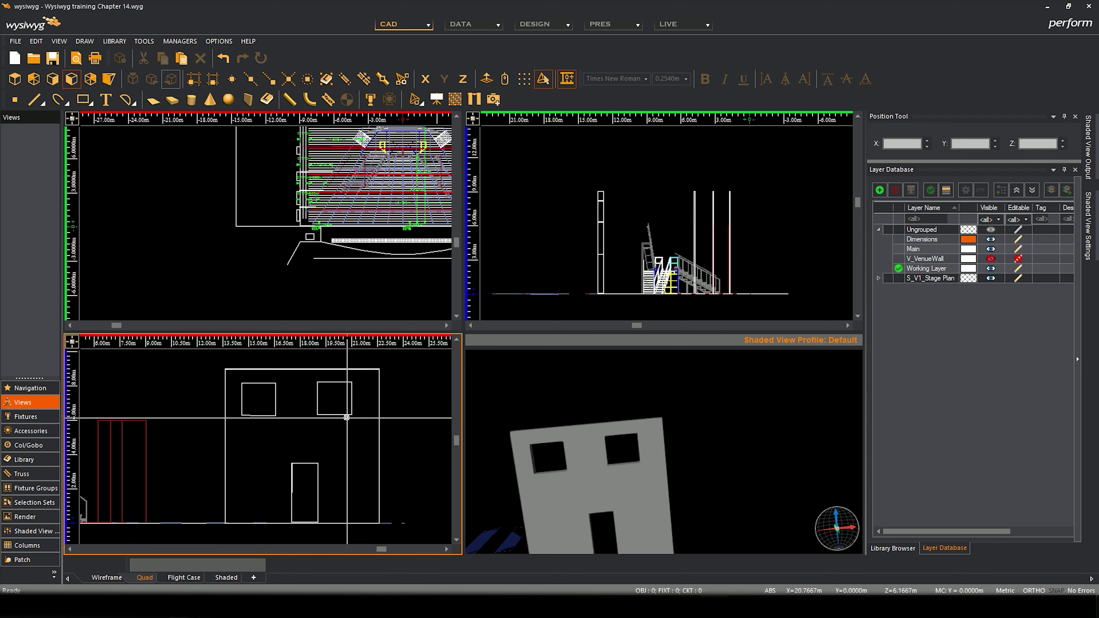
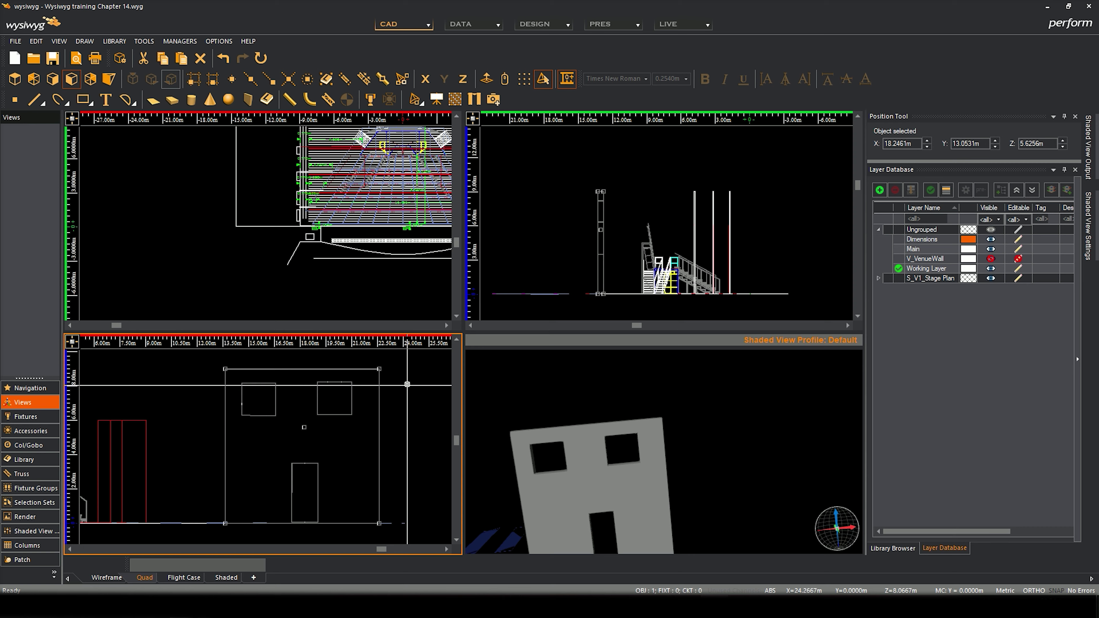
right_click(405, 383)
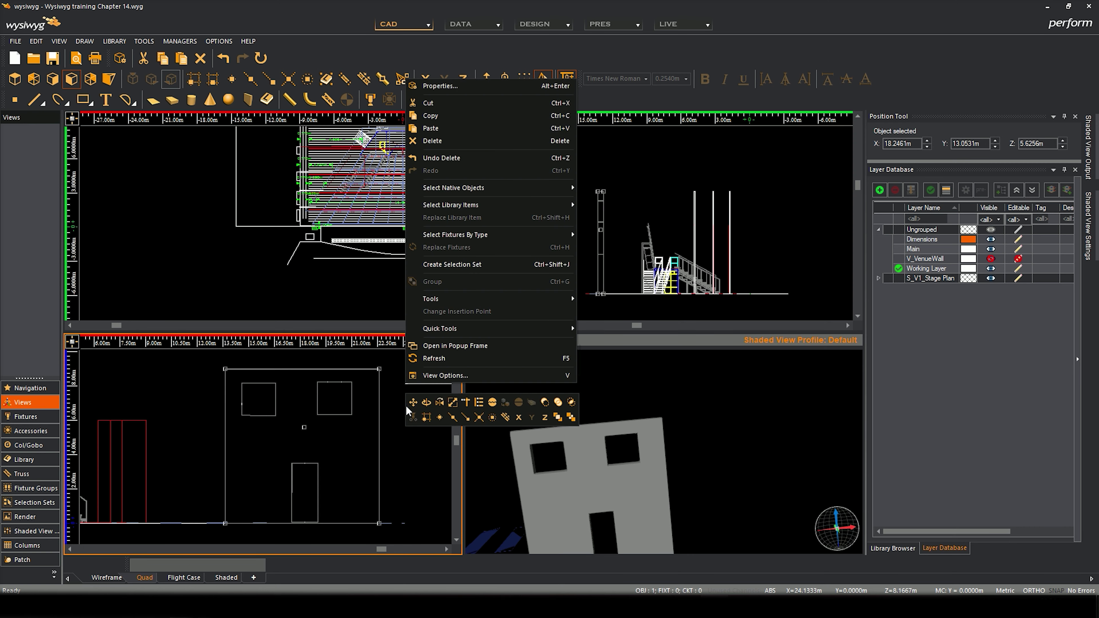
click(465, 85)
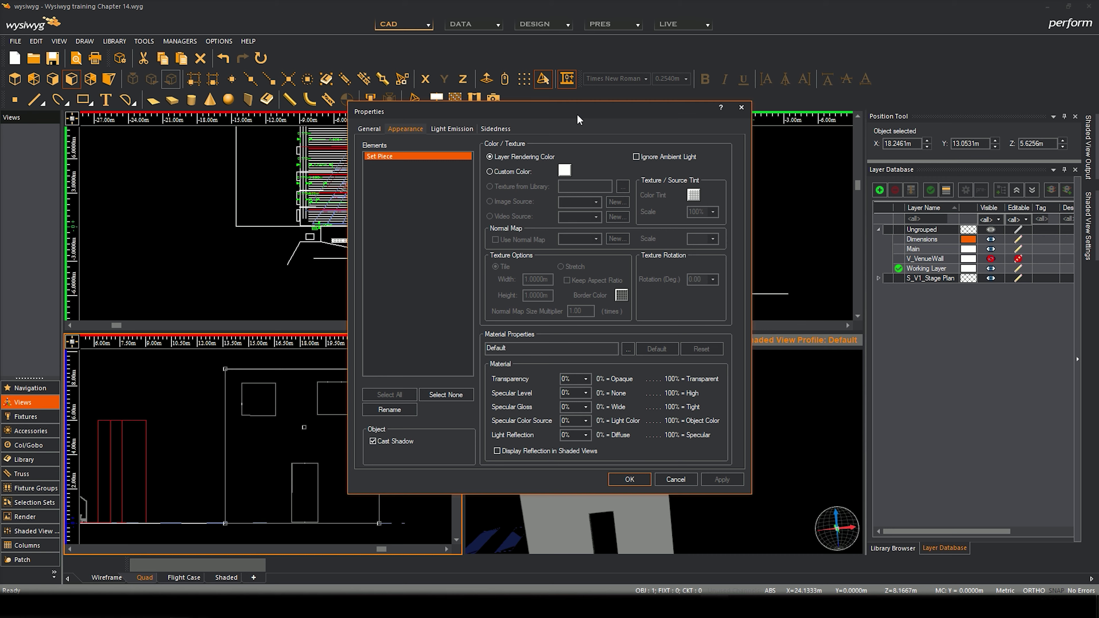
drag(579, 119, 322, 56)
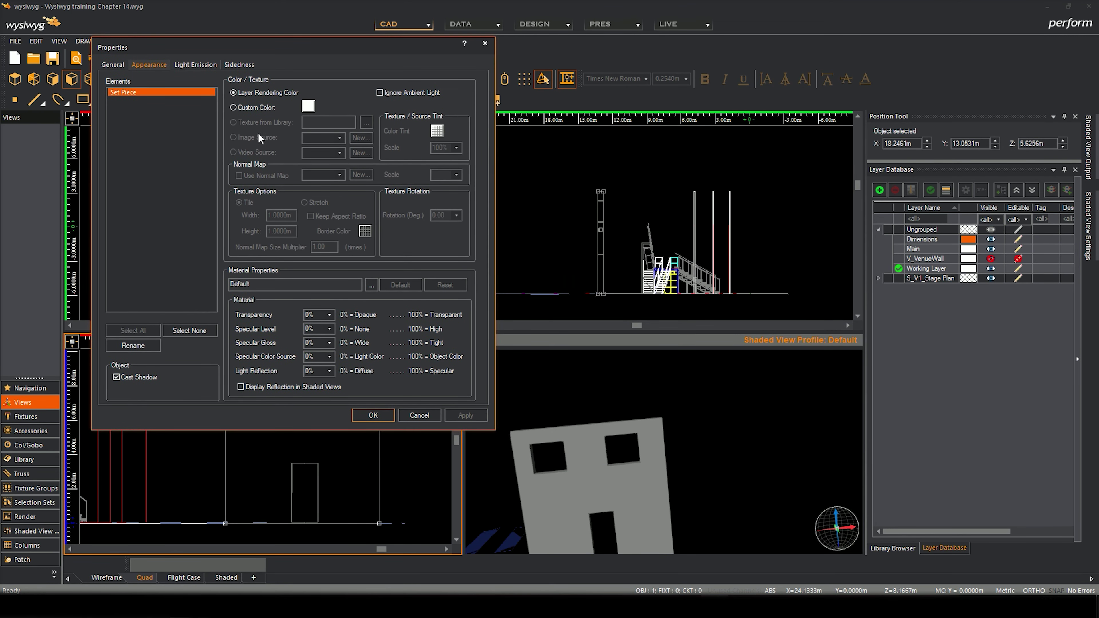
click(248, 109)
click(485, 43)
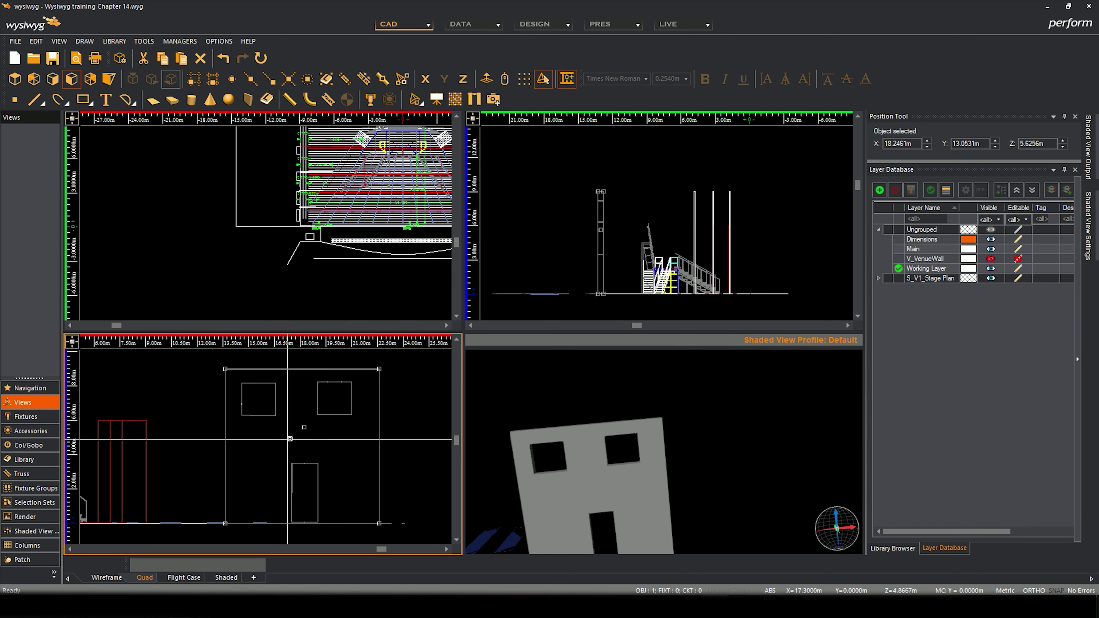
click(394, 414)
middle_drag(394, 415, 288, 415)
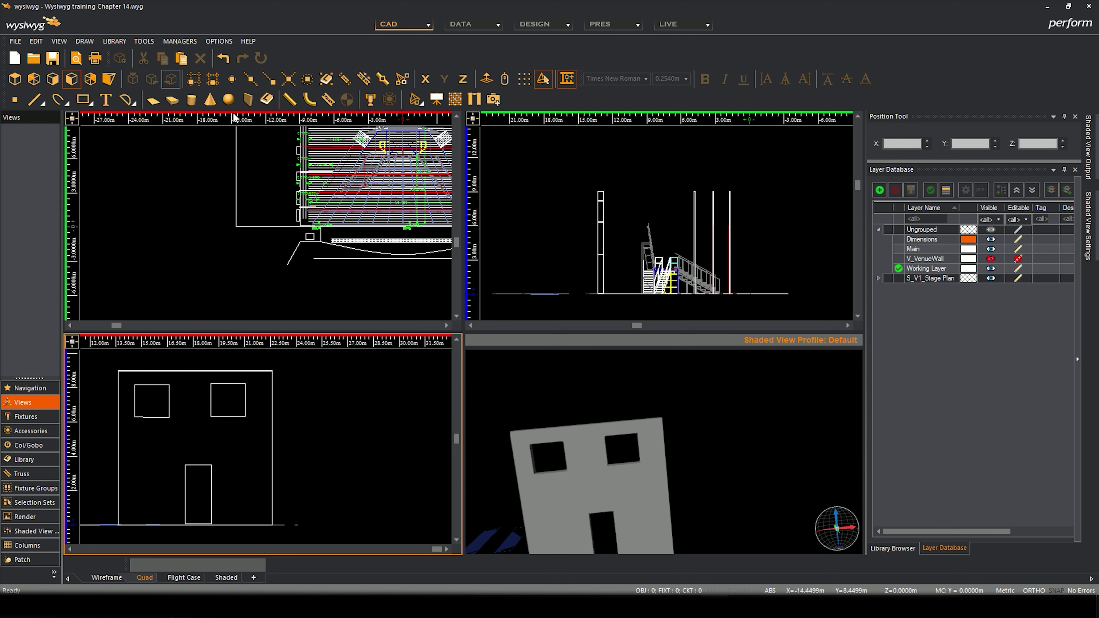
Create a new wall 9 m wide, 9 m high and 0.5 m thick.
click(248, 99)
click(310, 526)
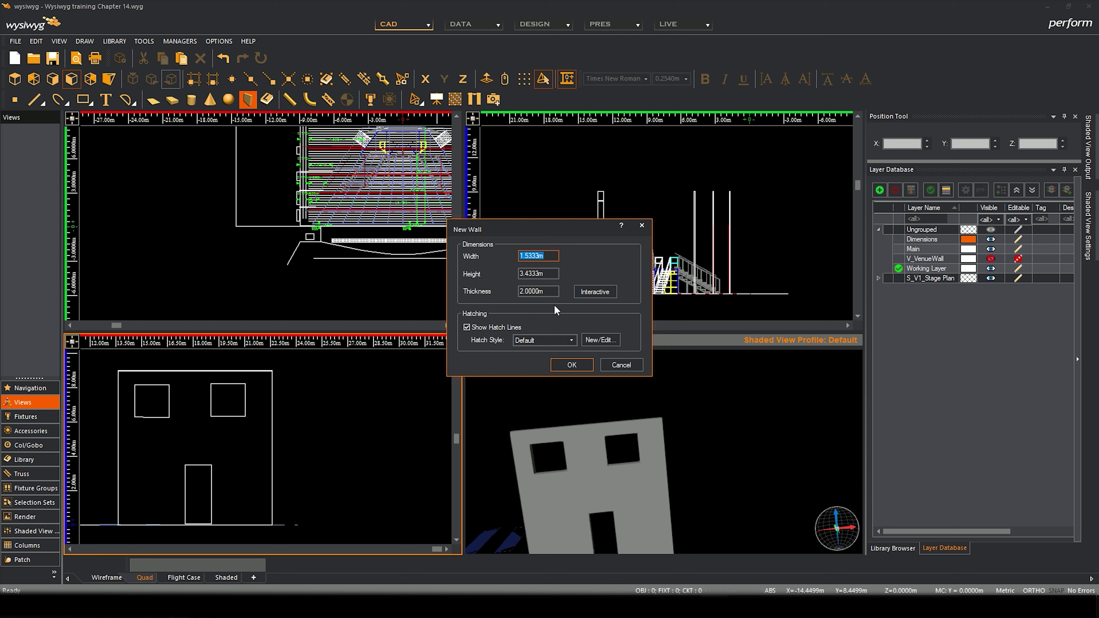
text(9)
key(Tab)
text(9)
key(Tab)
text(0.5)
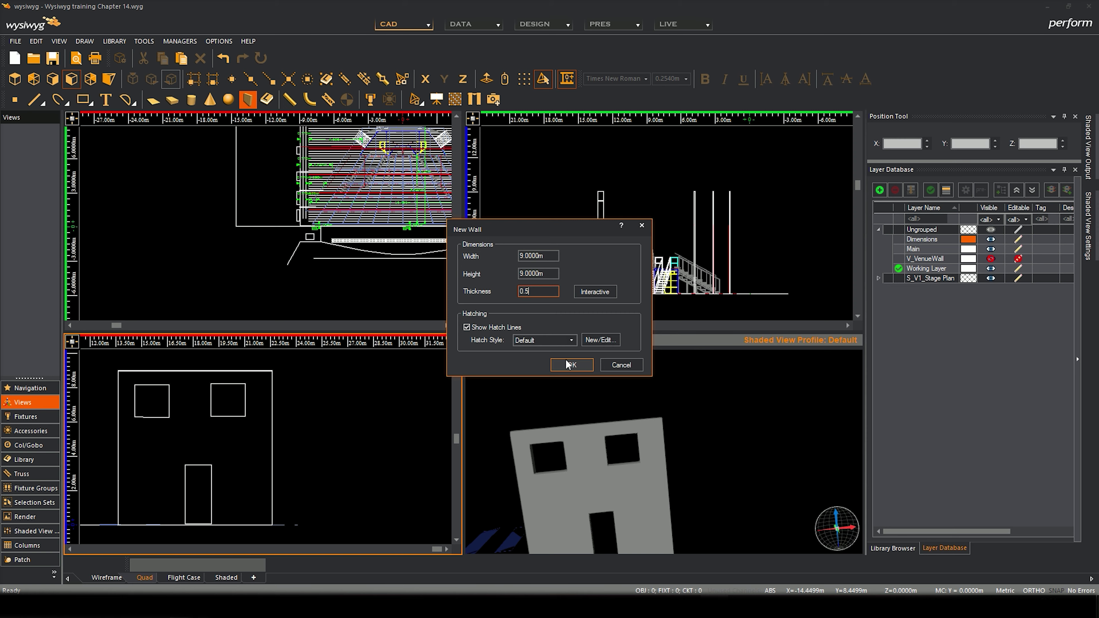
click(569, 363)
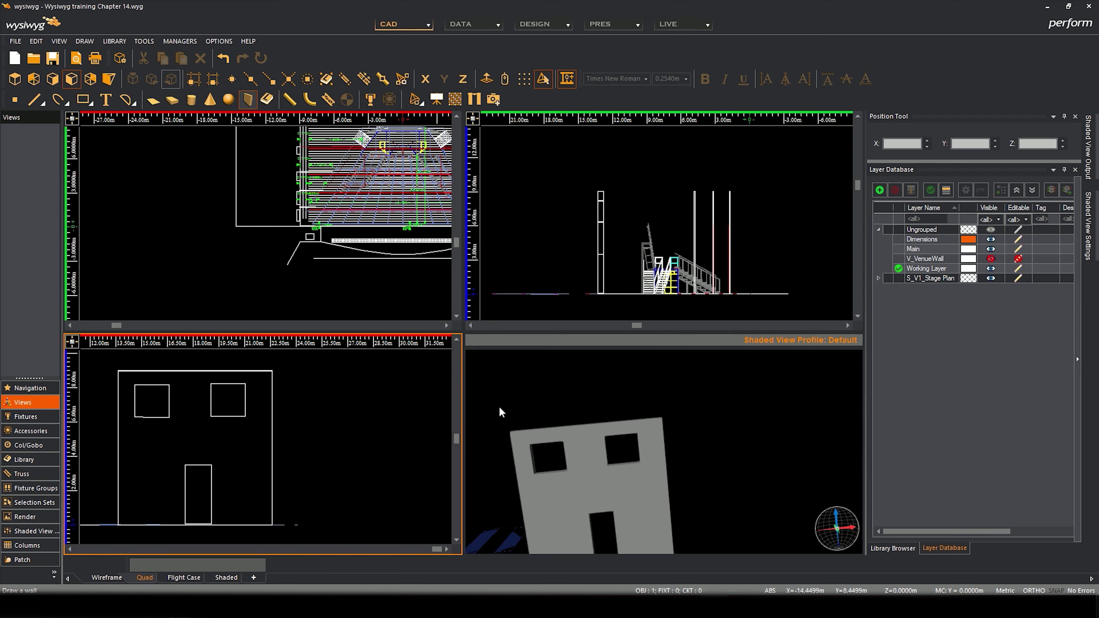
Place the new wall beside the house wall and align it level in the side elevation.
click(289, 525)
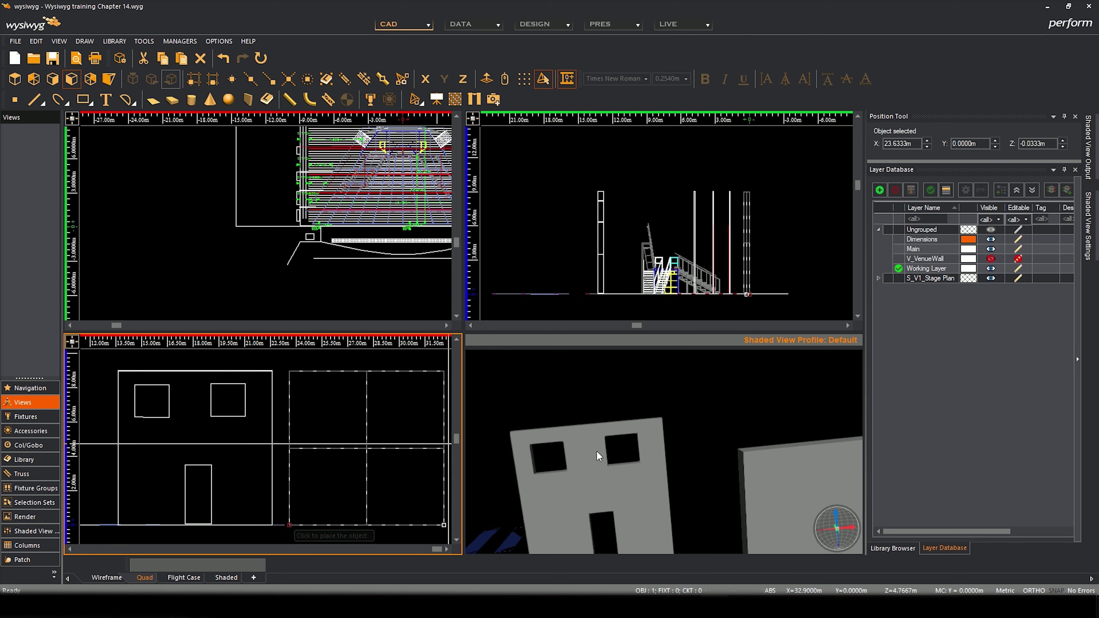
click(785, 271)
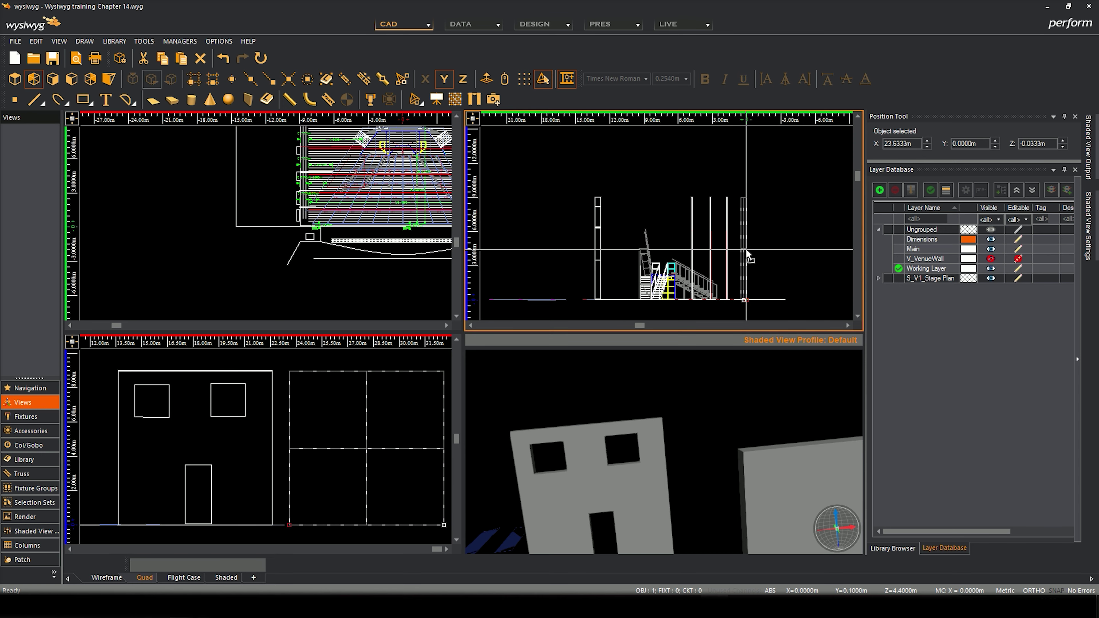
drag(751, 248, 598, 242)
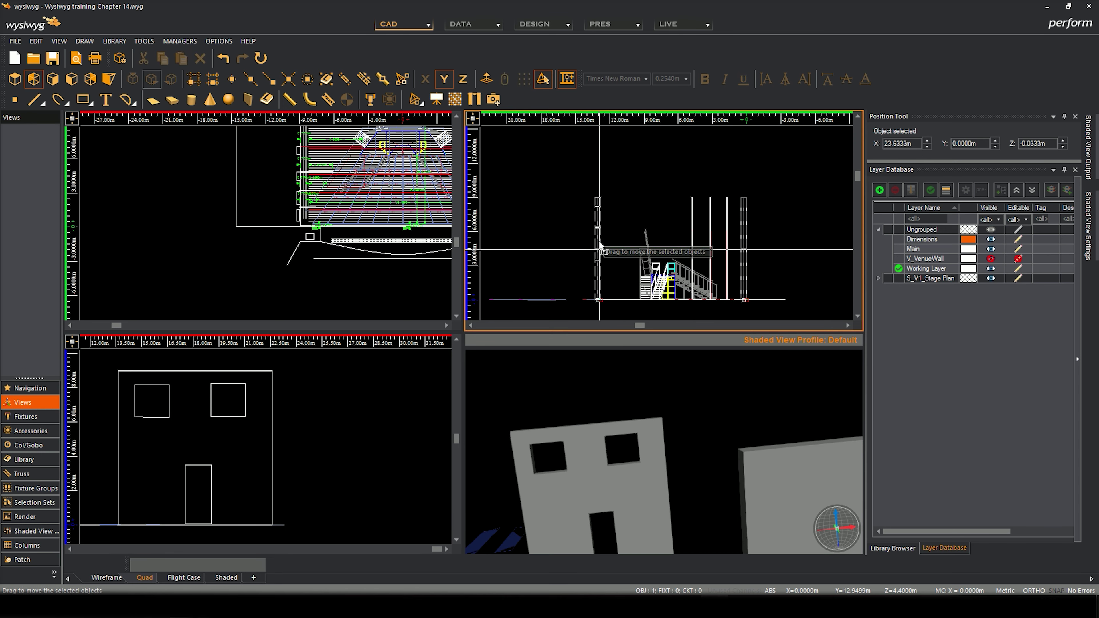
click(704, 449)
mouse_move(703, 449)
mouse_down()
mouse_move(685, 439)
mouse_move(688, 457)
mouse_move(640, 433)
mouse_move(680, 411)
mouse_move(668, 402)
mouse_up()
In the new wall's Appearance settings, select Wall - Front and Wall - Back, then choose Image Source.
right_click(393, 394)
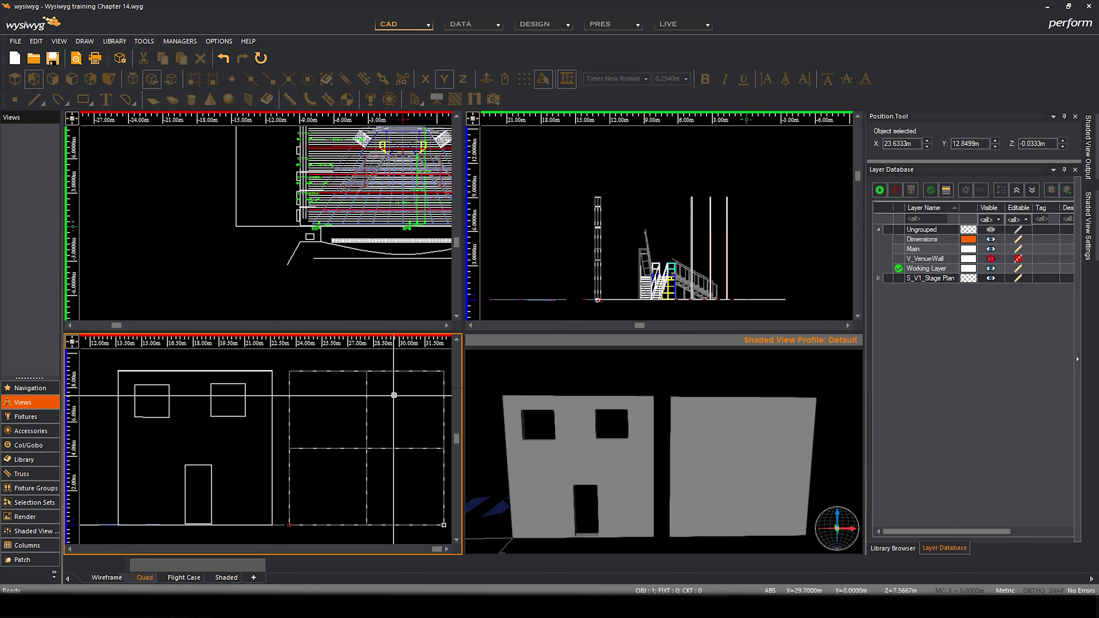
click(422, 101)
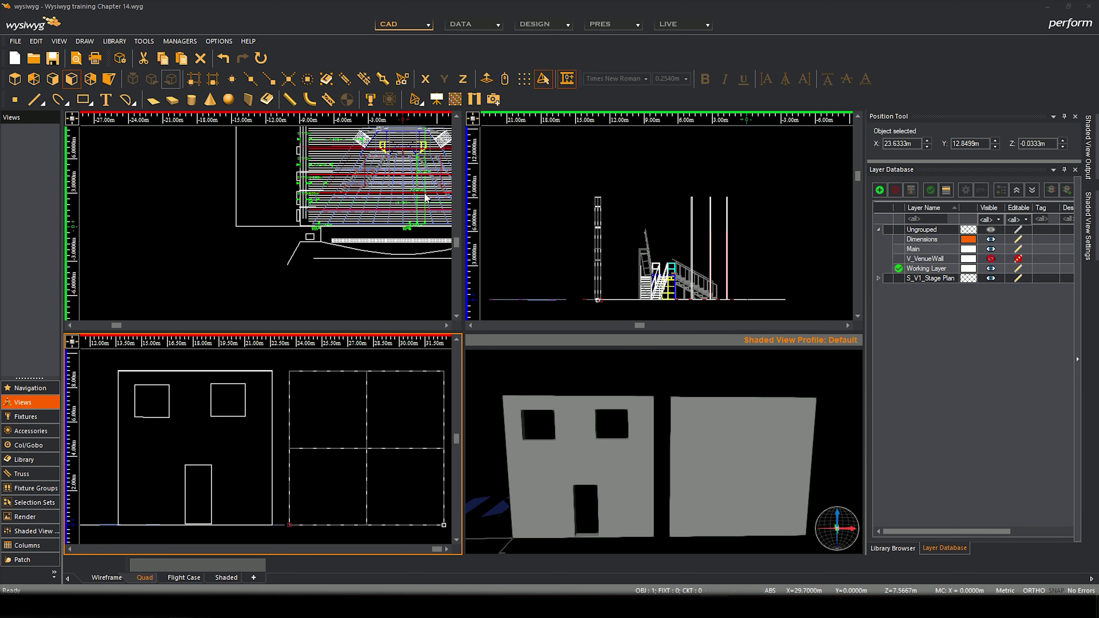
double_click(433, 211)
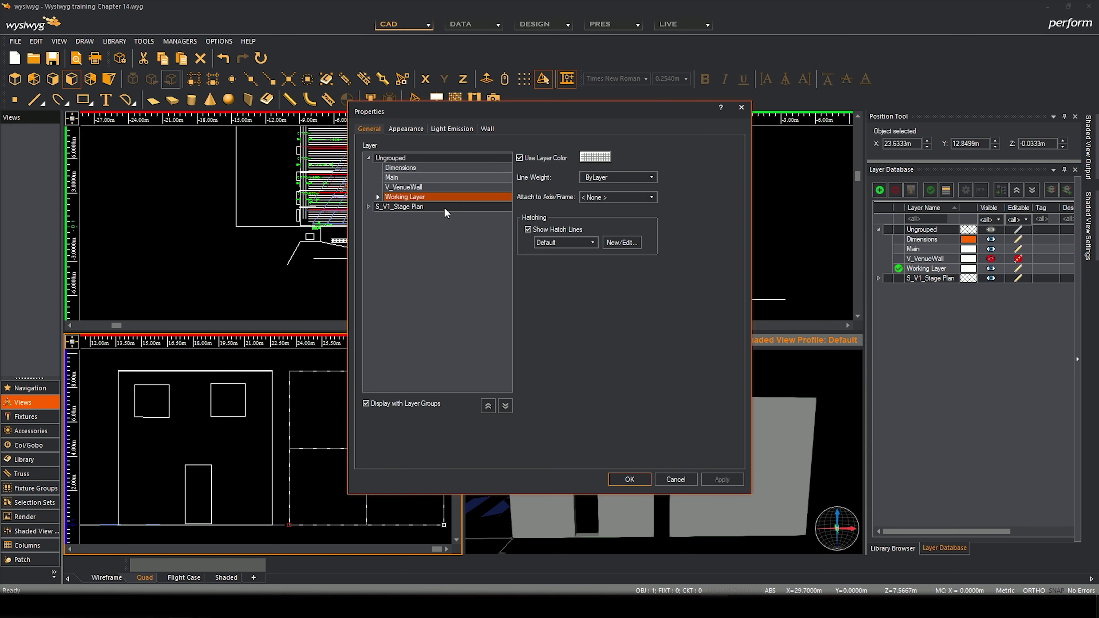
click(410, 129)
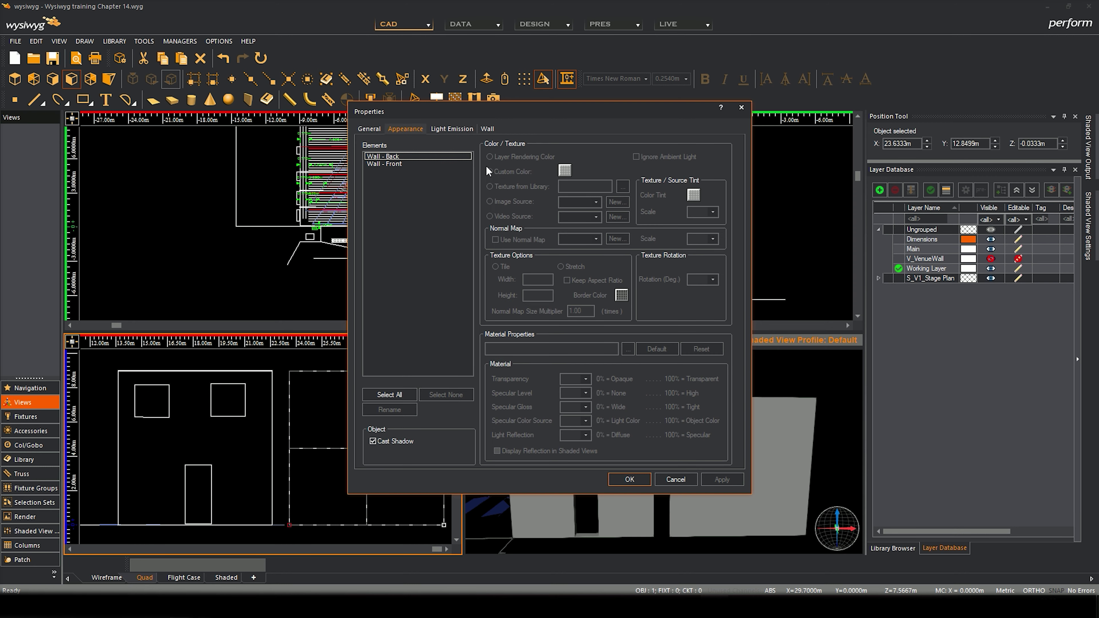
click(388, 164)
ctrl+click(388, 157)
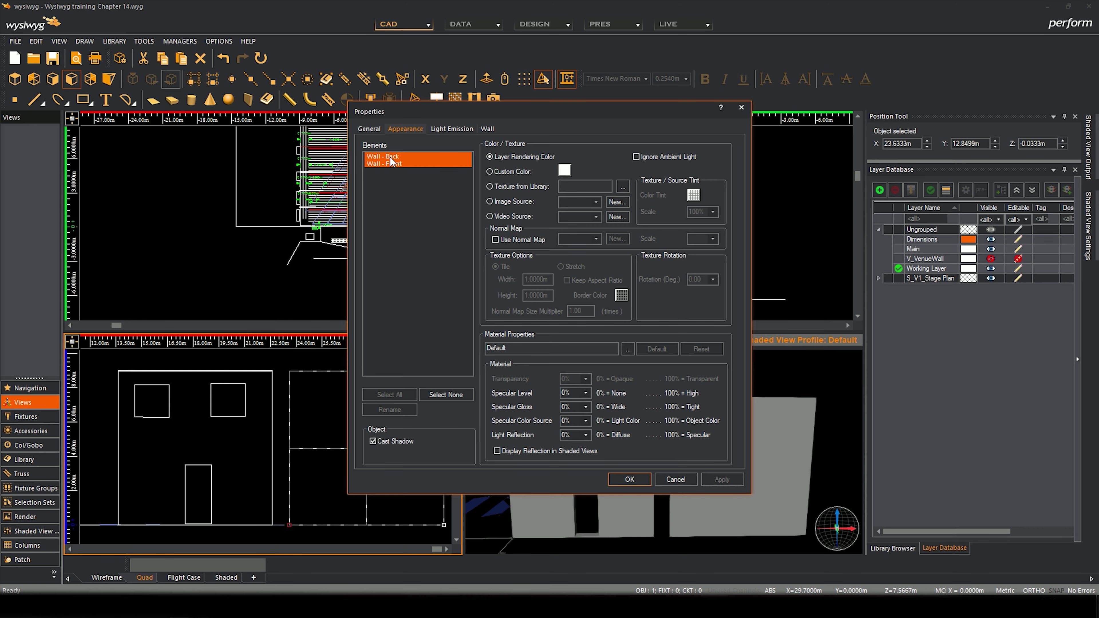
click(517, 201)
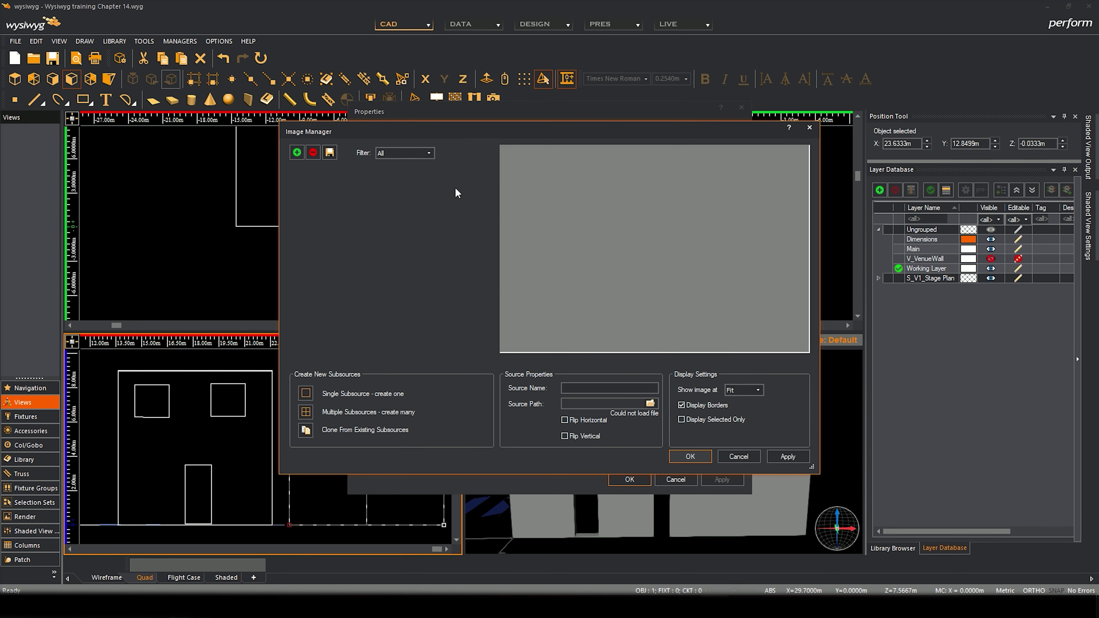
Load House.png as a new image source in the Image Manager.
click(298, 152)
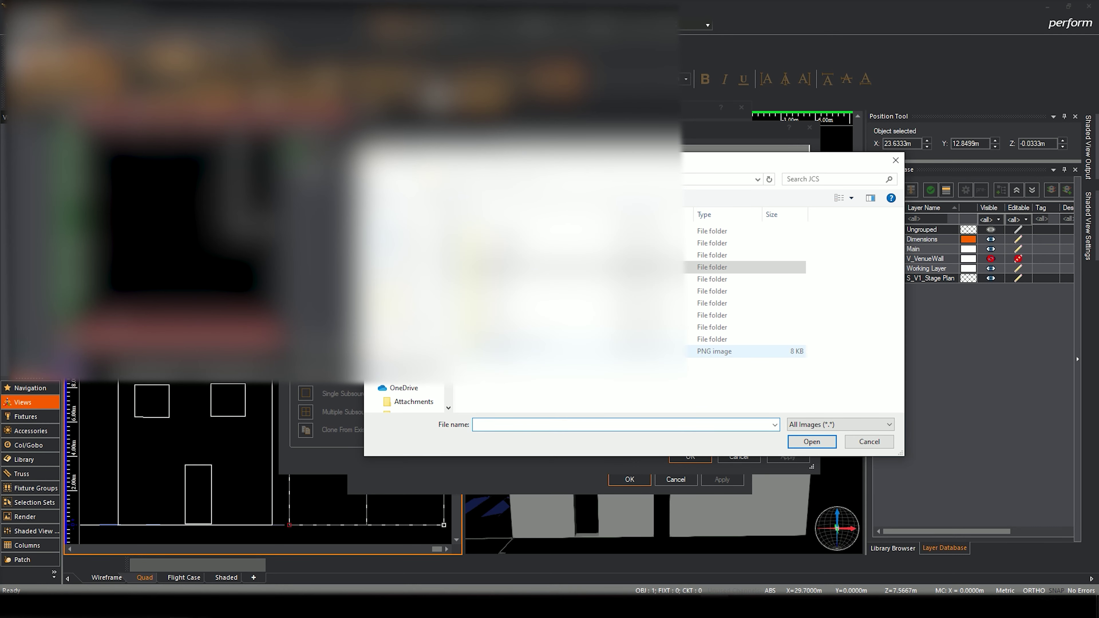
click(606, 351)
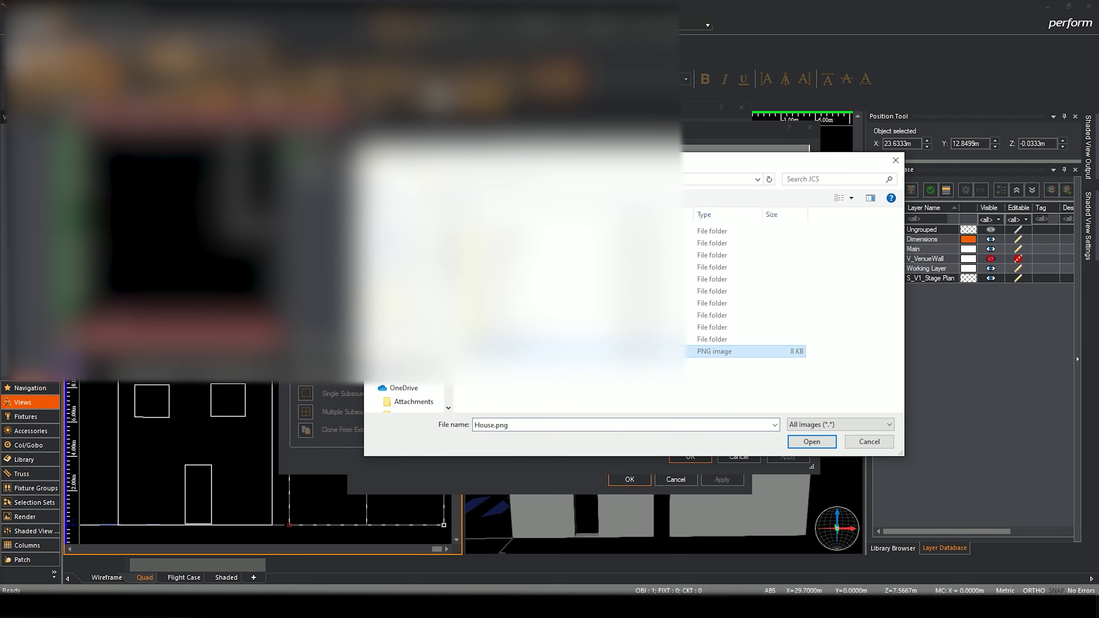
click(814, 442)
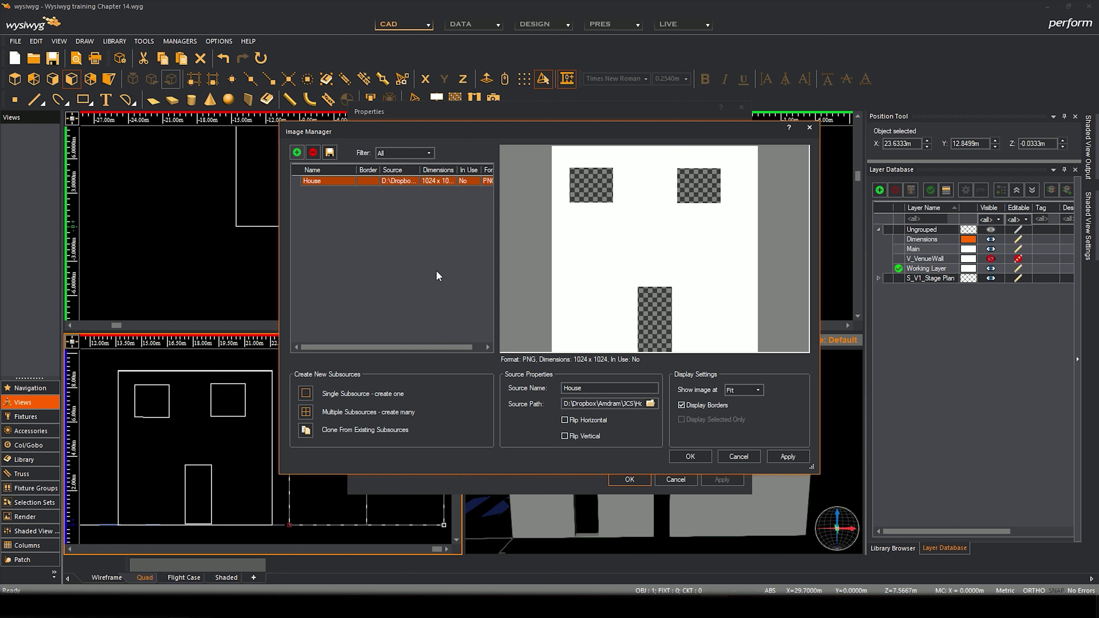
Apply the House image to both wall faces with the Stretch texture option.
click(690, 457)
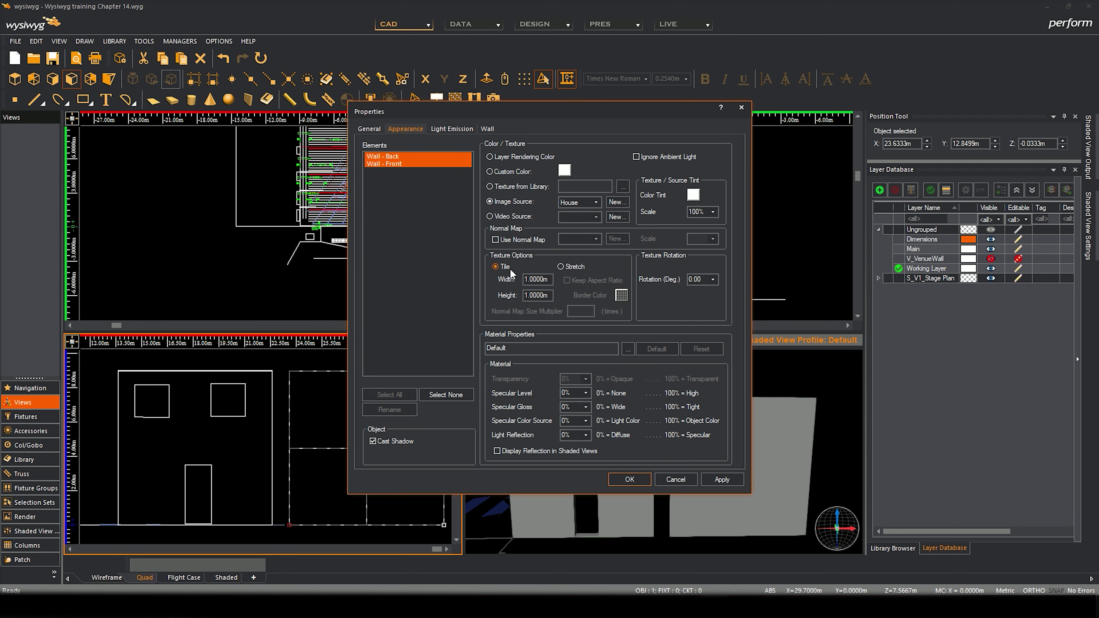
click(562, 267)
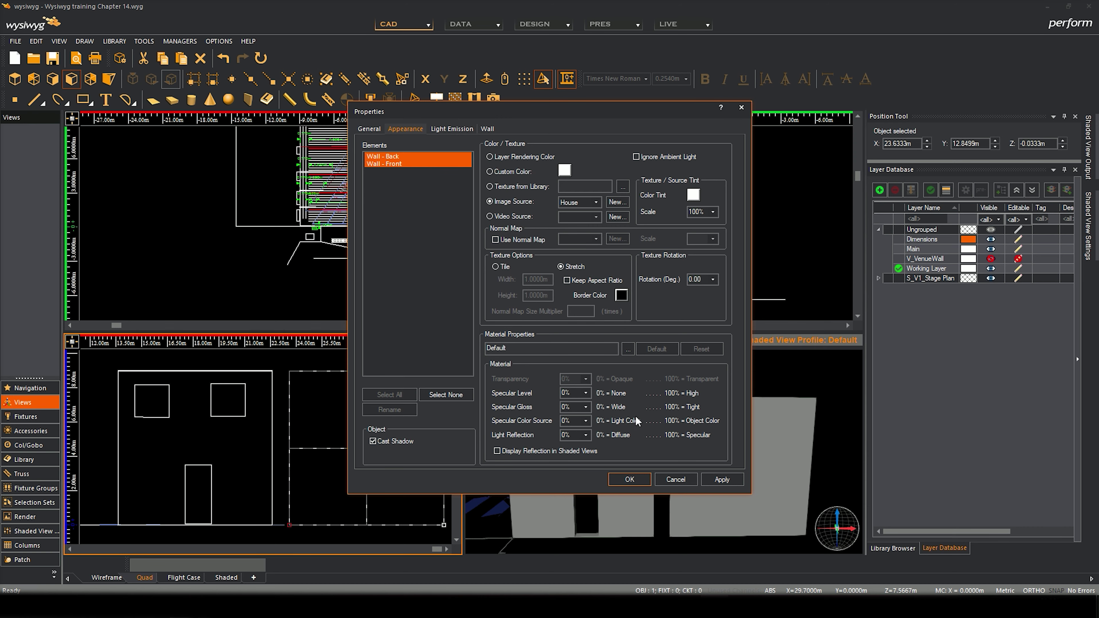
click(624, 480)
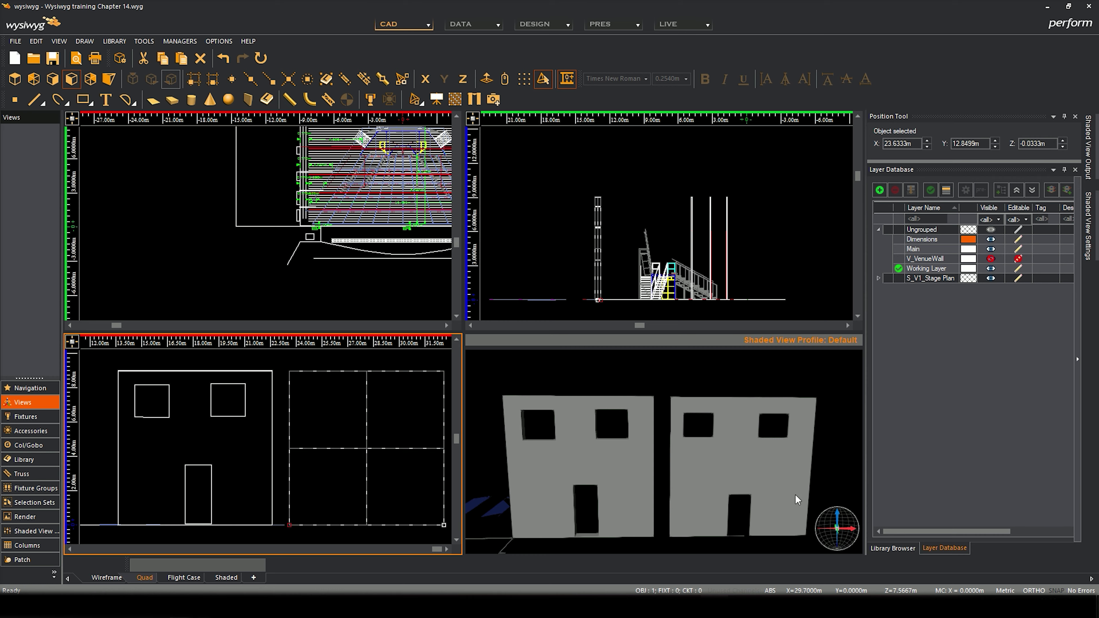
mouse_move(752, 436)
middle_down()
mouse_move(359, 411)
mouse_move(789, 436)
mouse_move(893, 408)
mouse_move(773, 407)
mouse_move(908, 393)
mouse_move(687, 406)
mouse_move(630, 375)
mouse_move(667, 422)
mouse_move(726, 417)
mouse_move(630, 385)
mouse_move(782, 363)
mouse_move(644, 334)
mouse_move(498, 344)
mouse_move(223, 311)
mouse_move(387, 333)
mouse_move(589, 339)
mouse_move(763, 393)
mouse_move(723, 410)
mouse_move(712, 440)
middle_up()
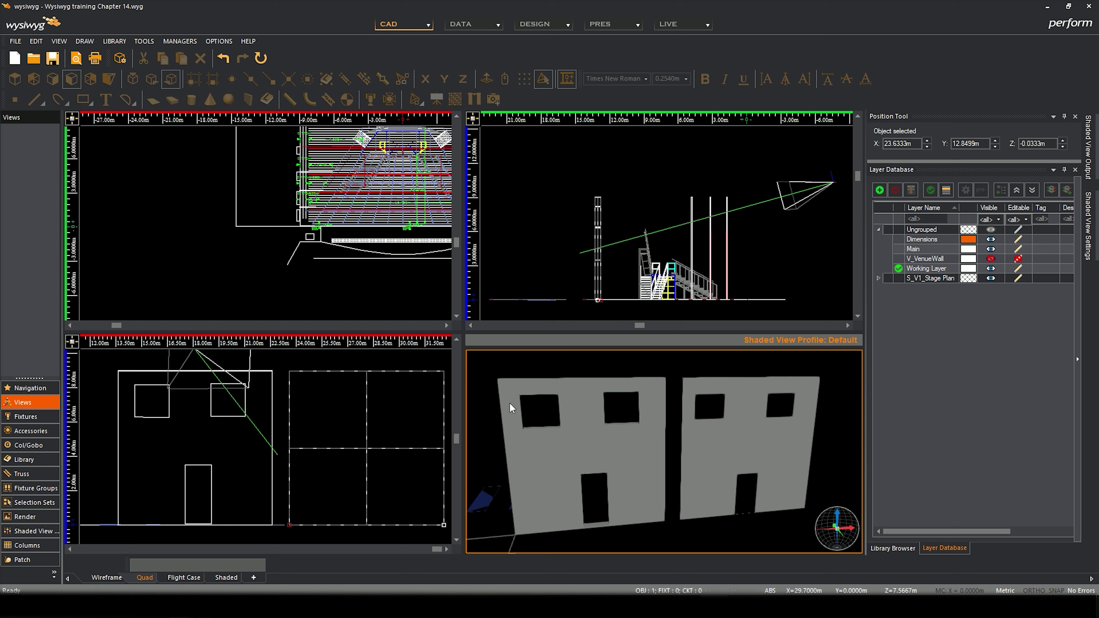
mouse_move(656, 451)
middle_down()
mouse_move(618, 457)
mouse_move(624, 477)
mouse_move(658, 435)
middle_up()
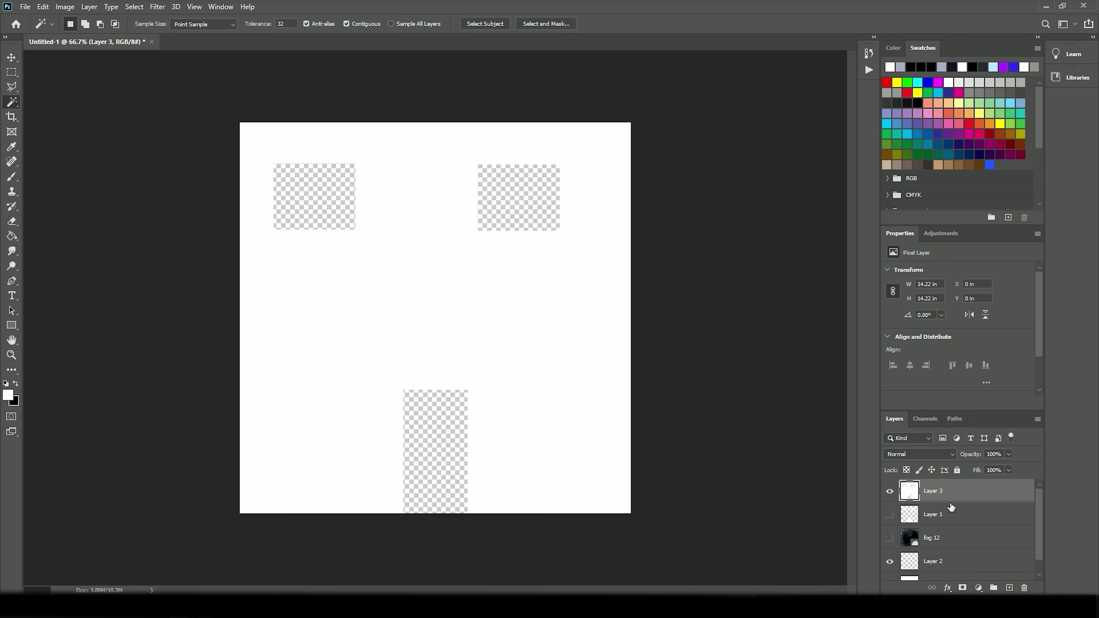
Cut a jagged strip along the right edge out of Layer 3 with the Polygonal Lasso.
click(11, 87)
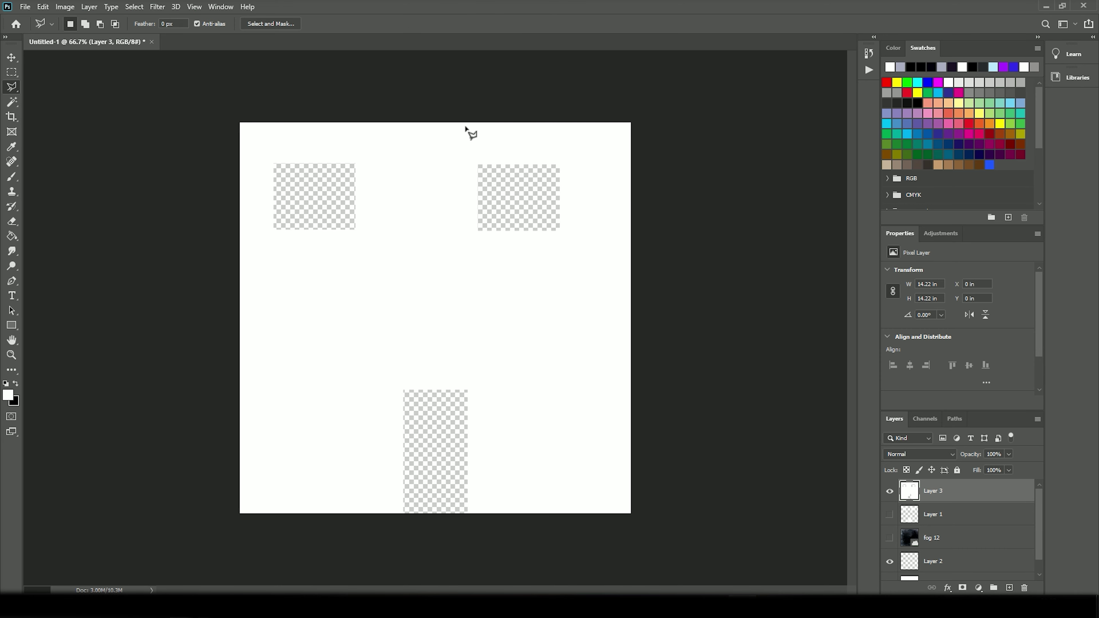
click(536, 115)
click(539, 139)
click(552, 139)
click(561, 149)
click(584, 151)
click(582, 214)
click(608, 224)
click(586, 243)
click(587, 271)
click(600, 278)
click(574, 303)
click(590, 328)
click(613, 328)
click(604, 347)
click(616, 366)
click(651, 368)
click(680, 266)
click(660, 128)
click(640, 90)
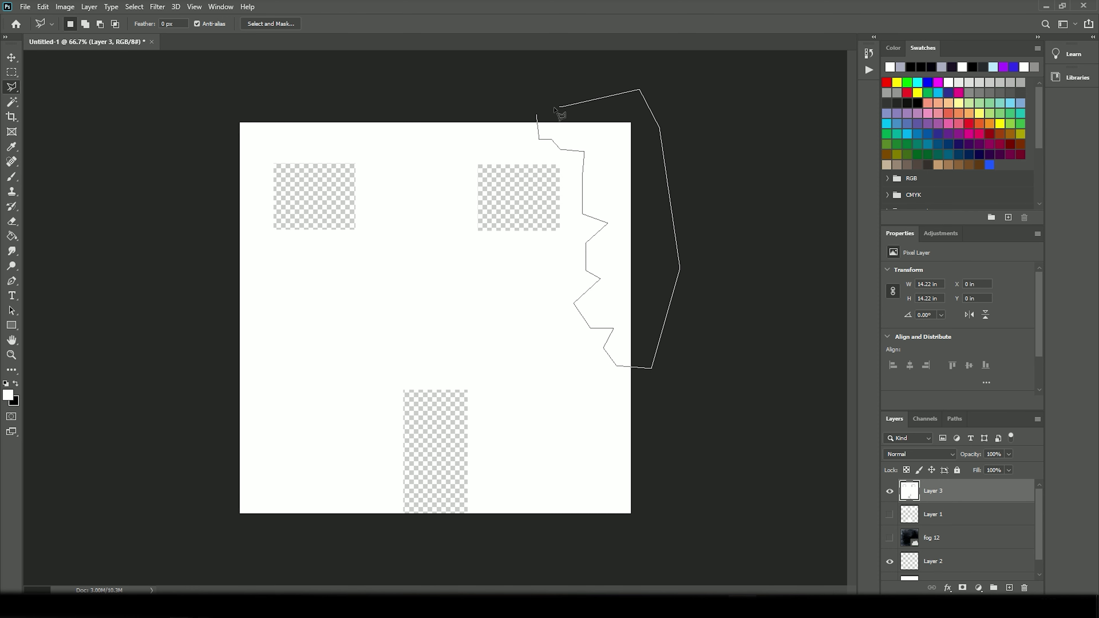
click(537, 115)
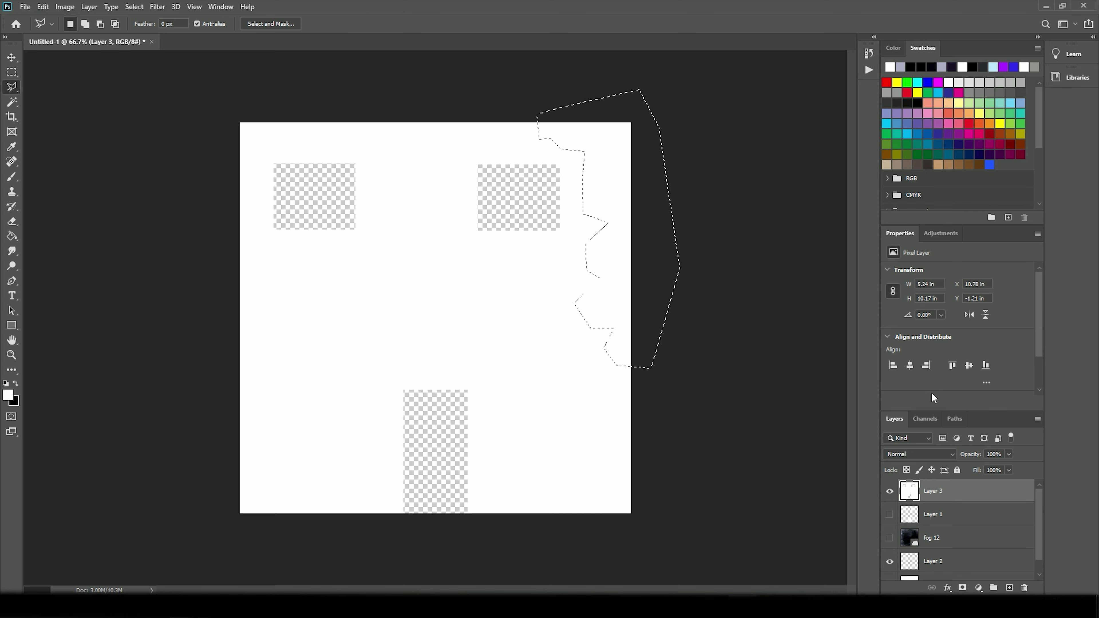
key(Delete)
key(ctrl+d)
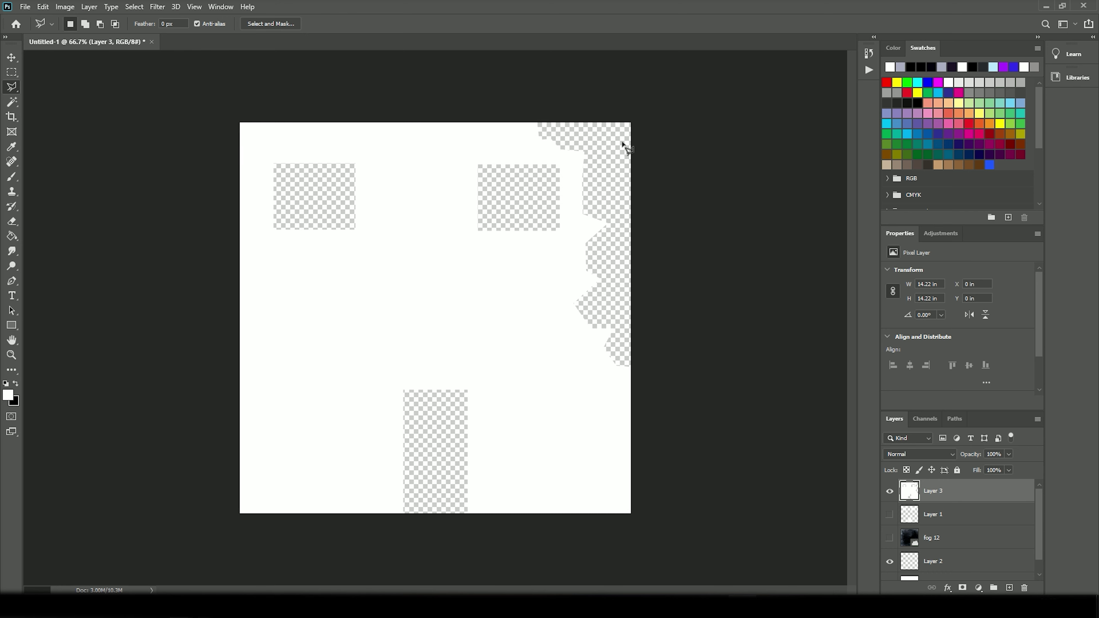
Show fog 12 and select the window and door openings by inverting a Magic Wand selection of the white.
click(890, 539)
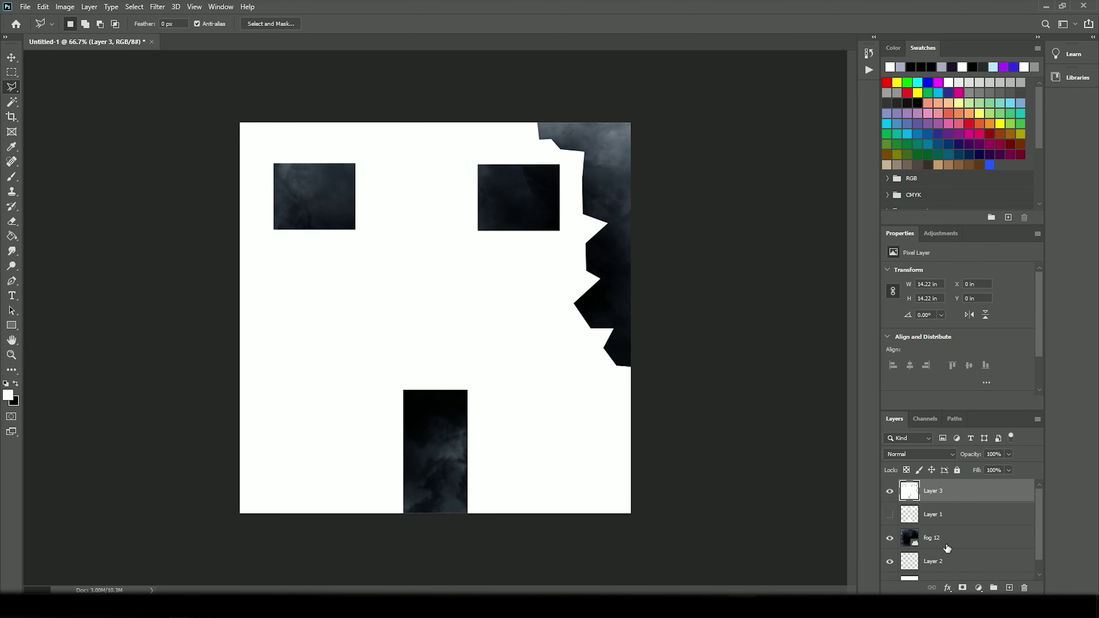
click(973, 545)
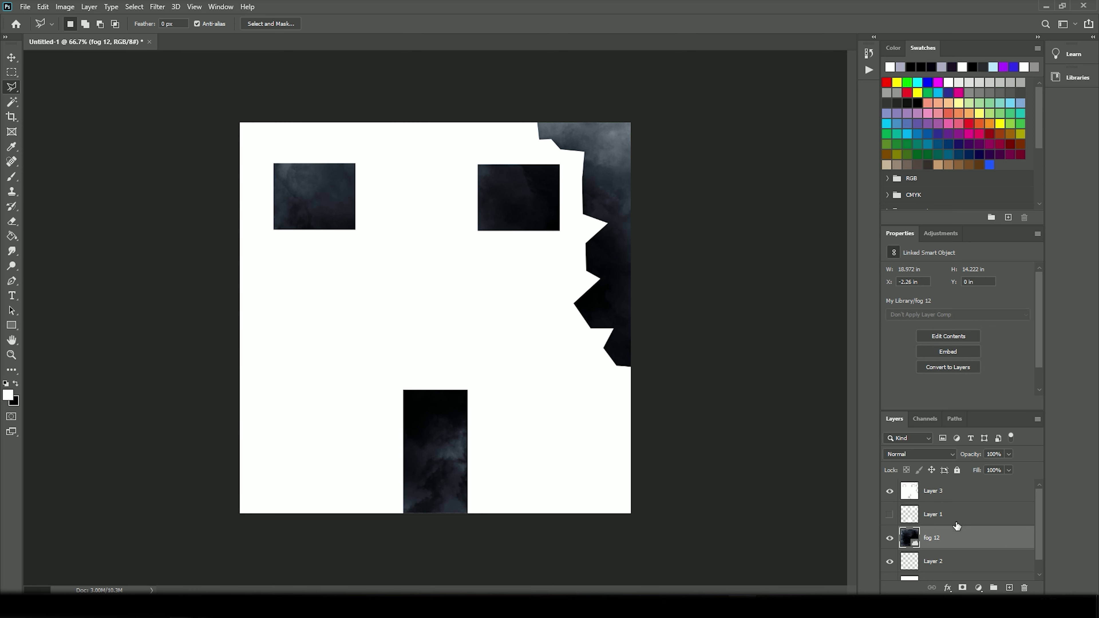
click(948, 494)
click(10, 103)
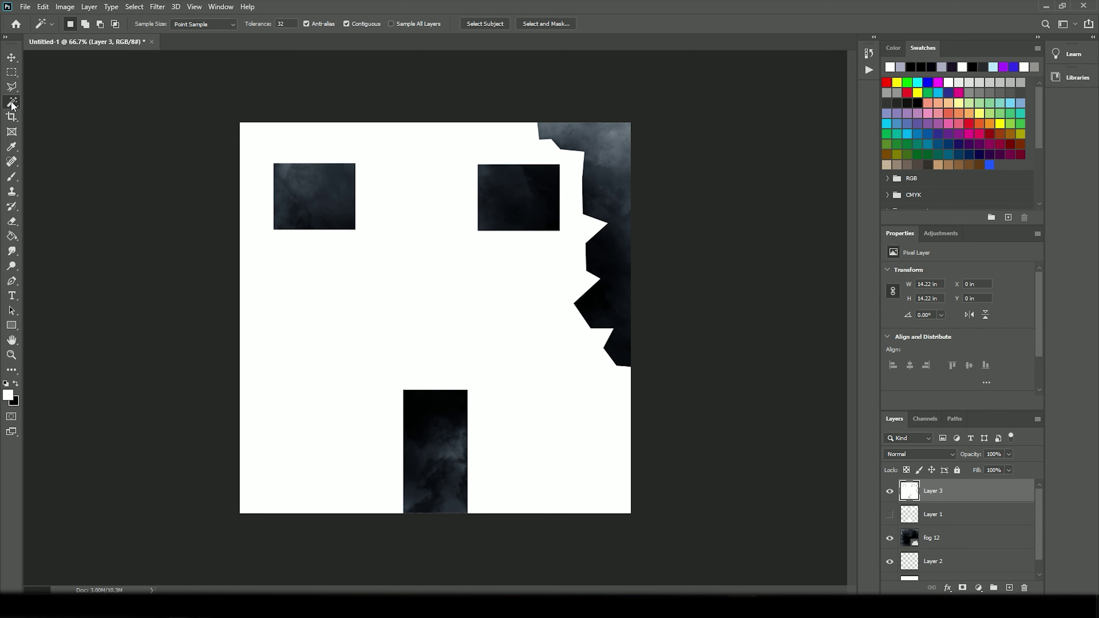
click(376, 264)
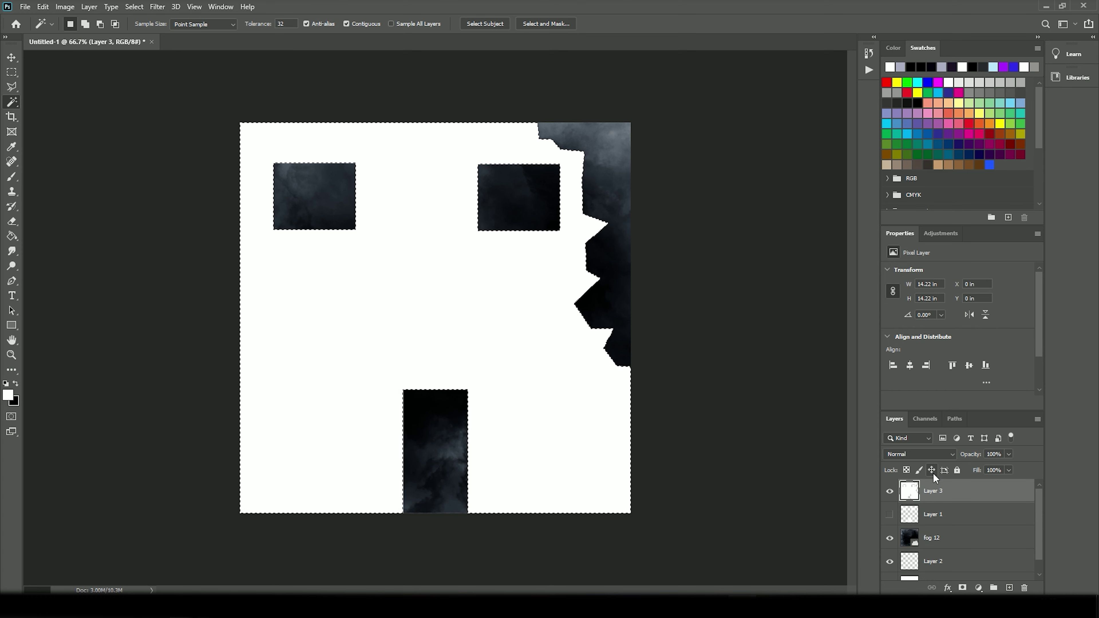
click(934, 541)
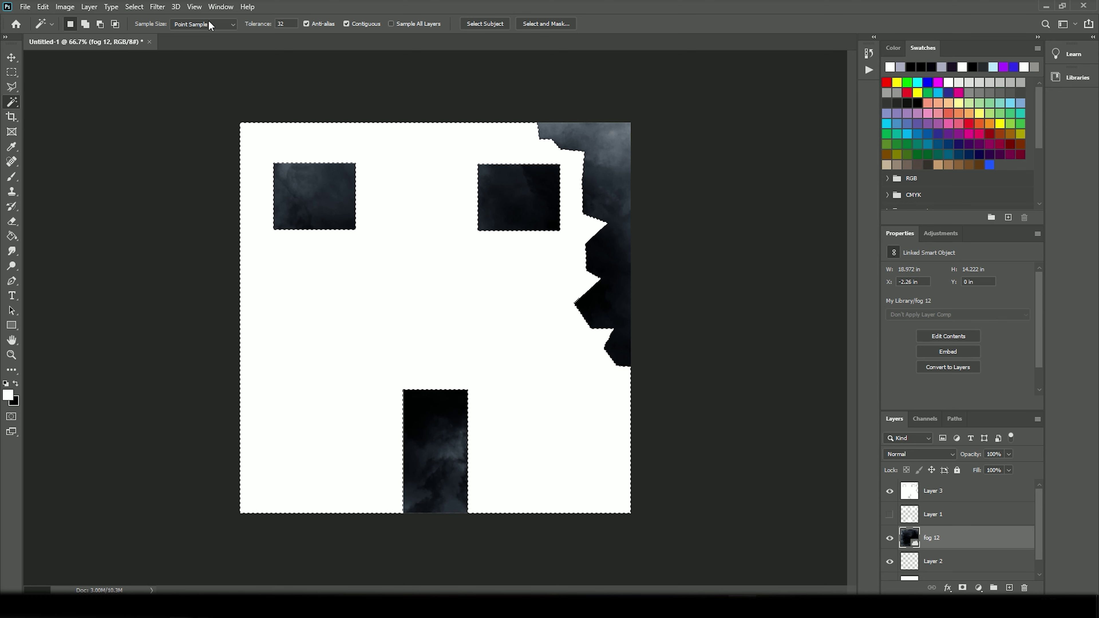
click(135, 7)
click(156, 51)
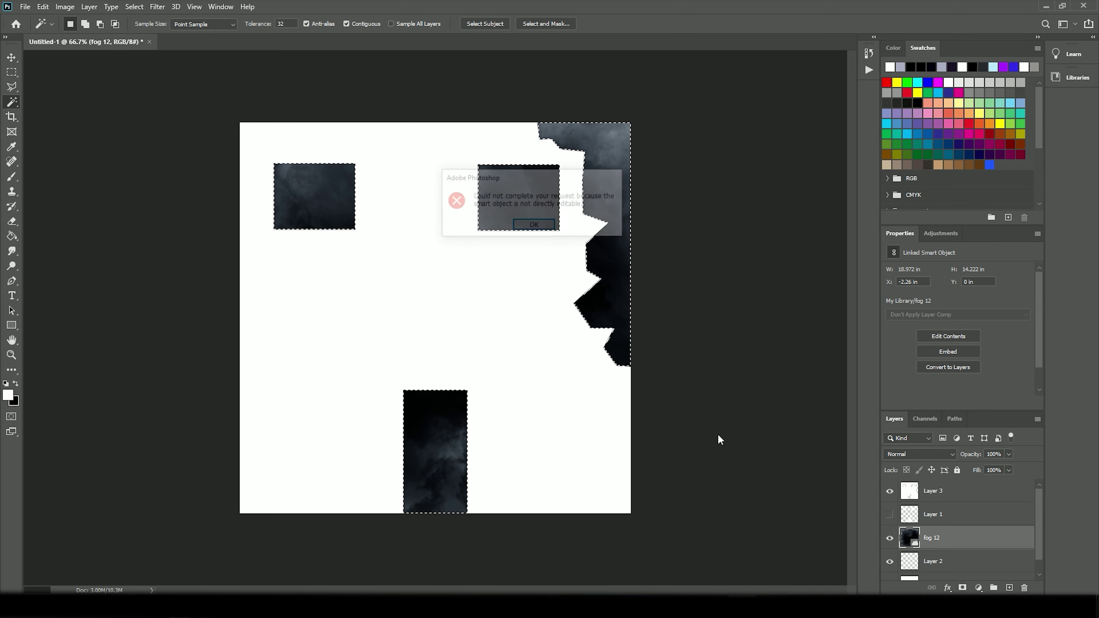
click(535, 226)
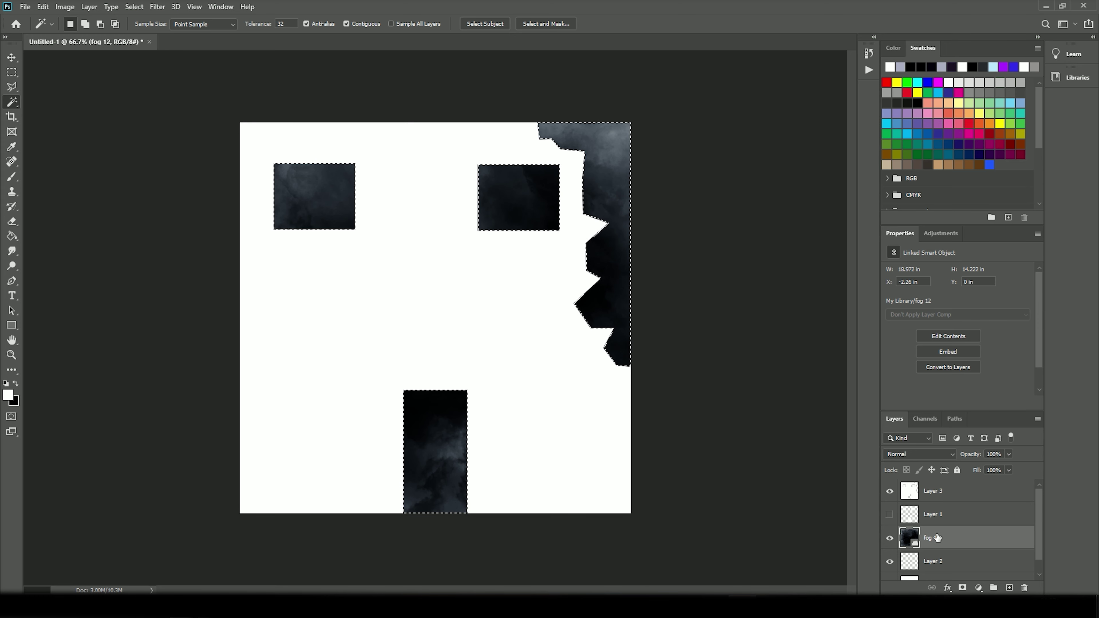
Rasterize fog 12, delete the fog inside the openings, and hide Layer 3.
right_click(940, 535)
click(972, 249)
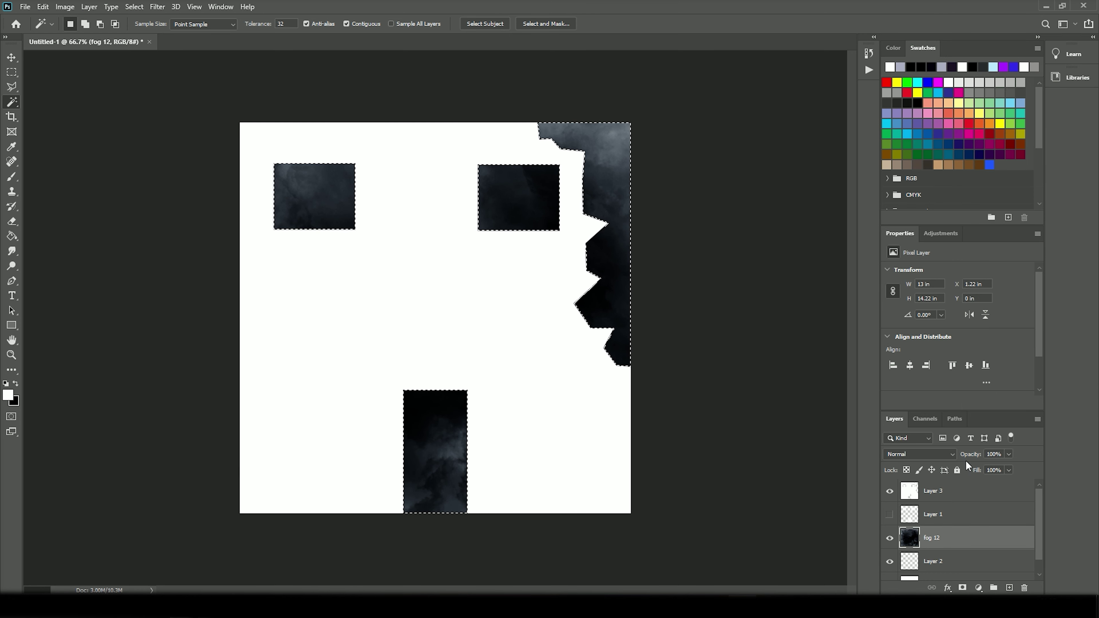
key(ctrl+d)
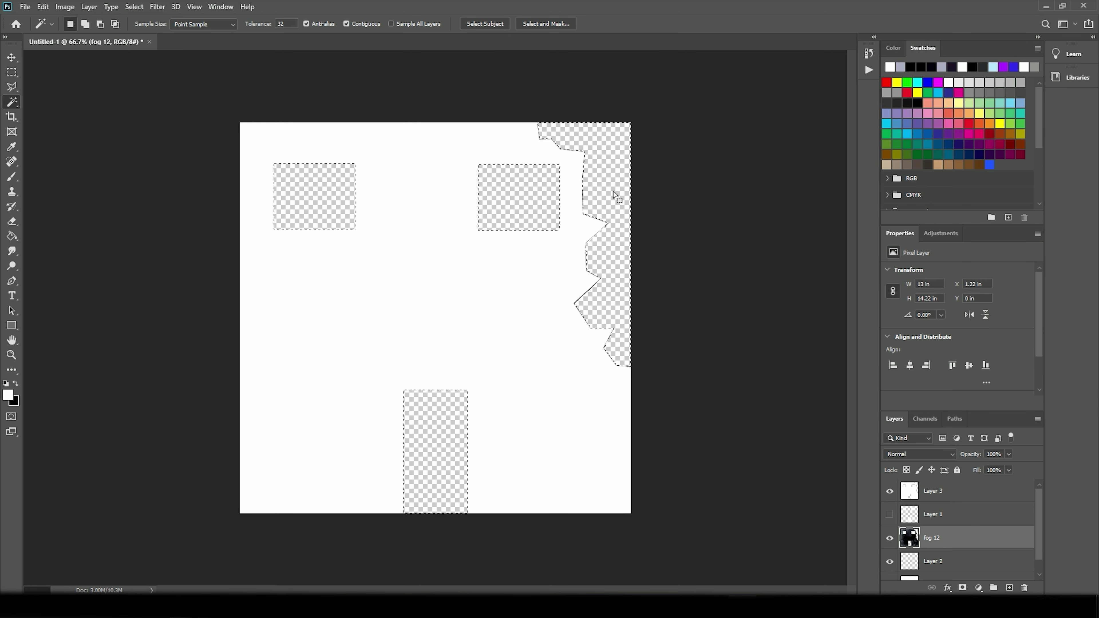
click(889, 492)
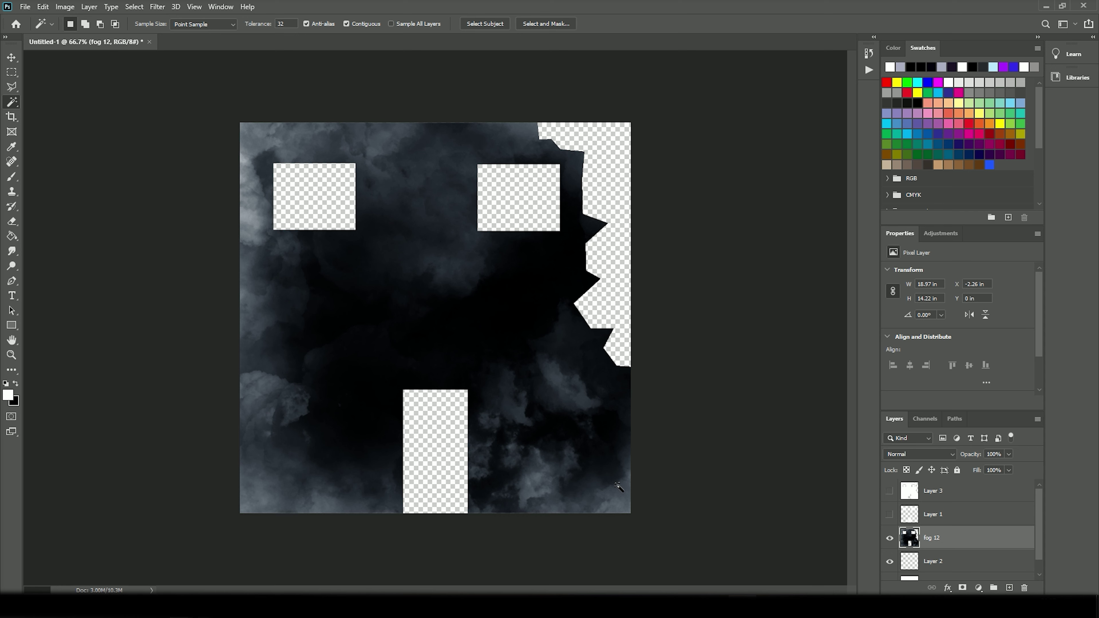
click(24, 7)
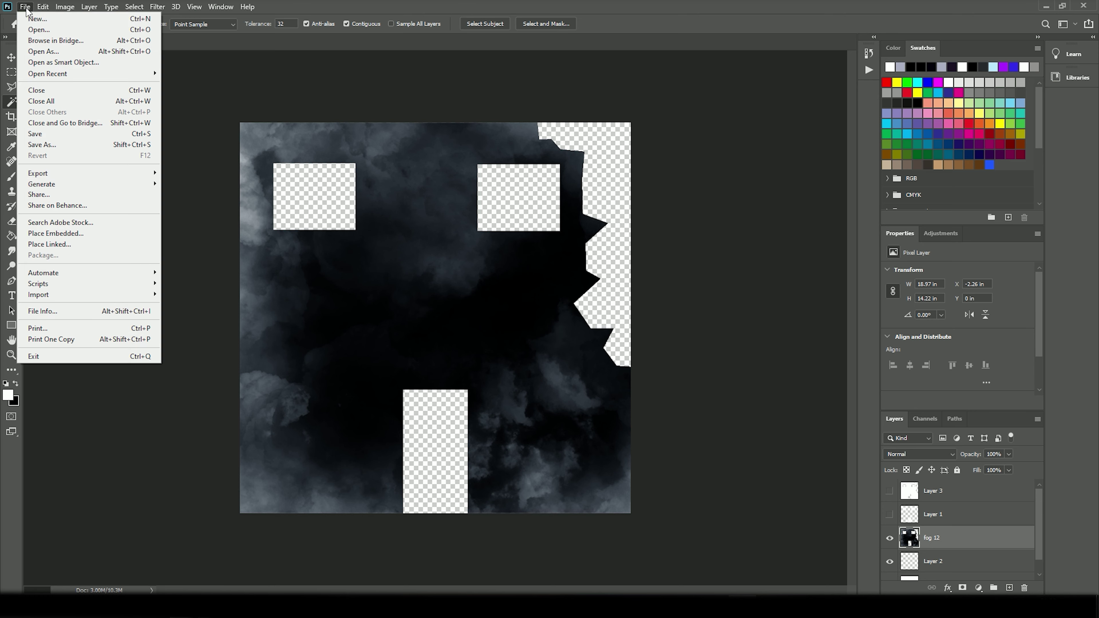
Save the fog artwork as a PNG file with the default PNG options.
click(65, 145)
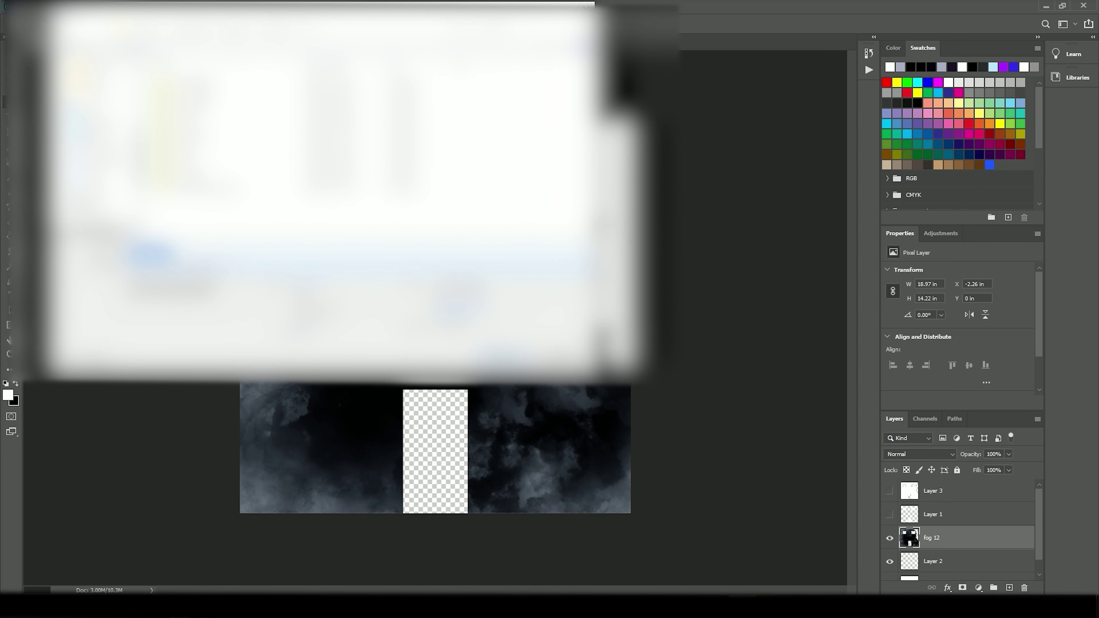
click(151, 257)
click(161, 420)
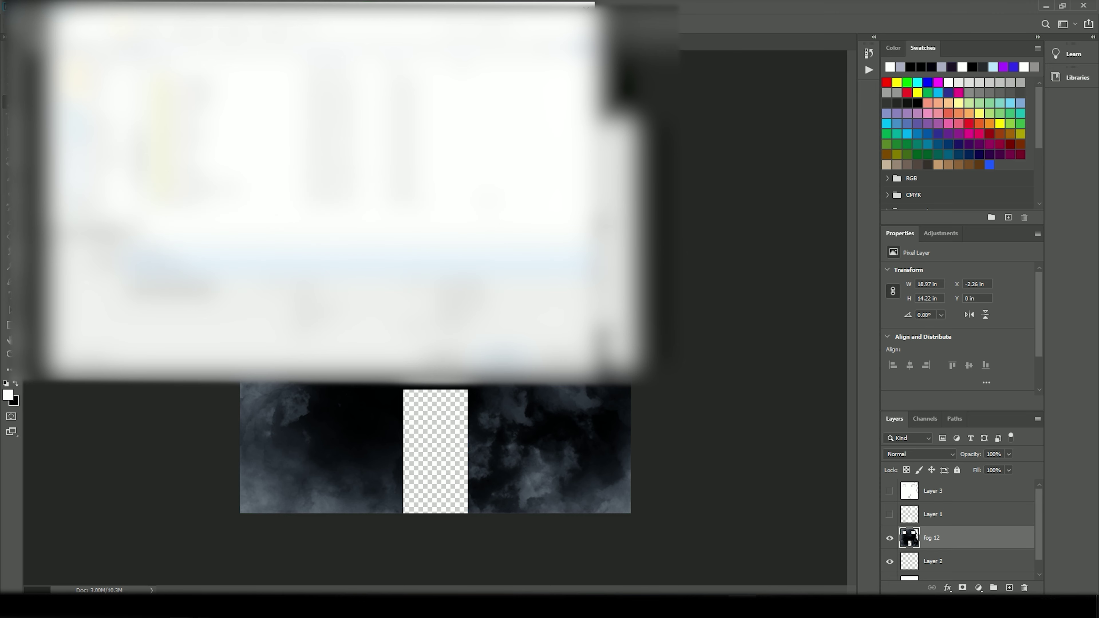
key(Return)
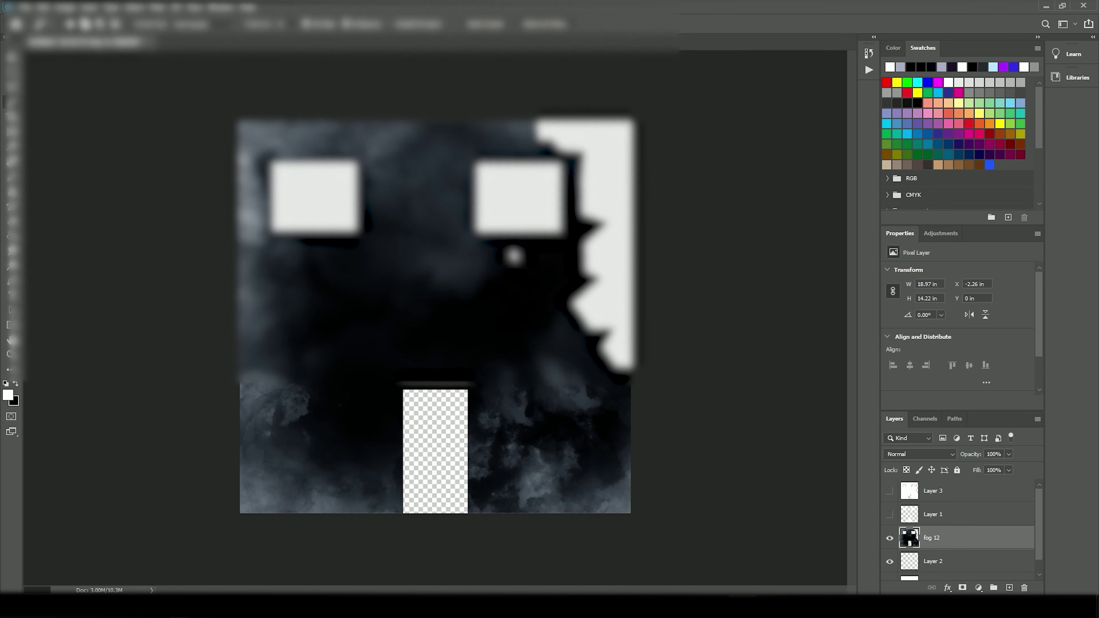
click(614, 180)
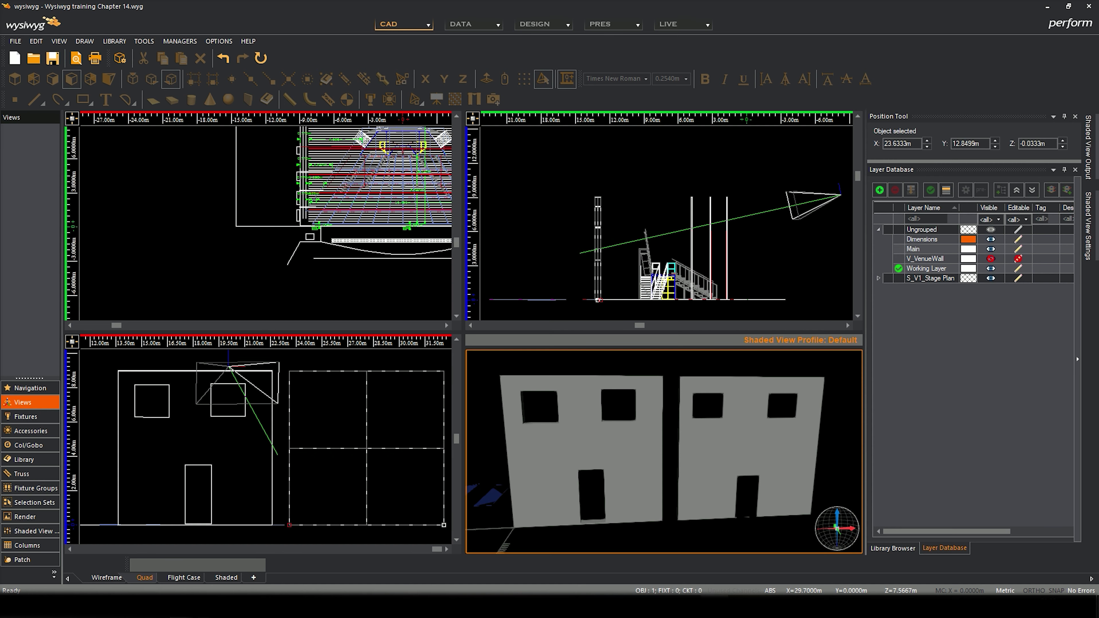
In the wall's properties, select its back and front faces and go to add an image source.
right_click(407, 398)
click(455, 101)
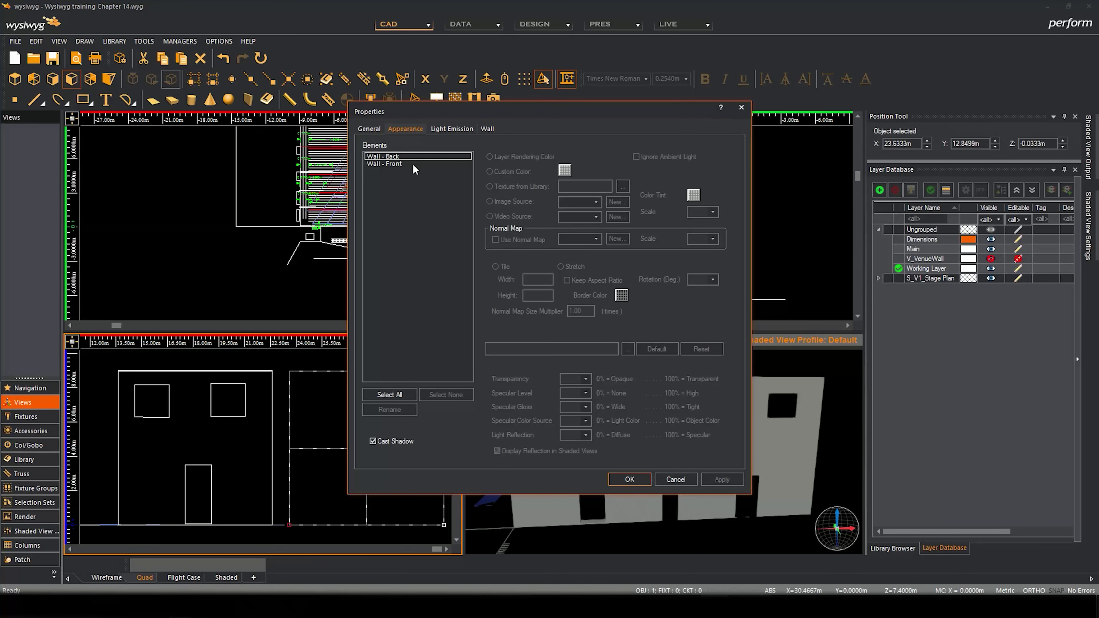
click(391, 162)
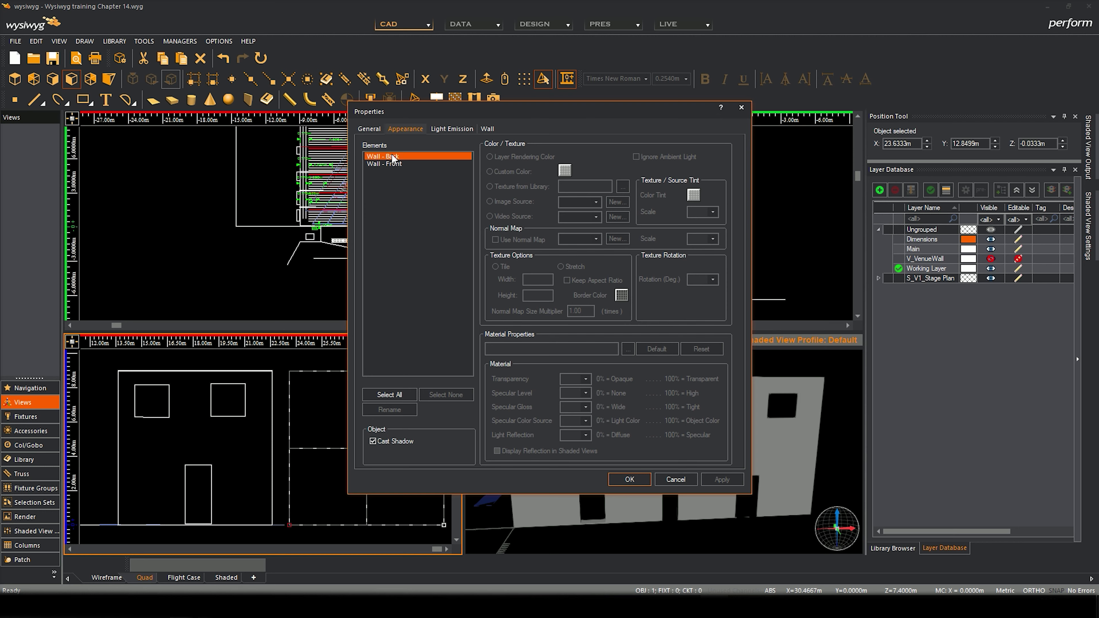
shift+click(391, 166)
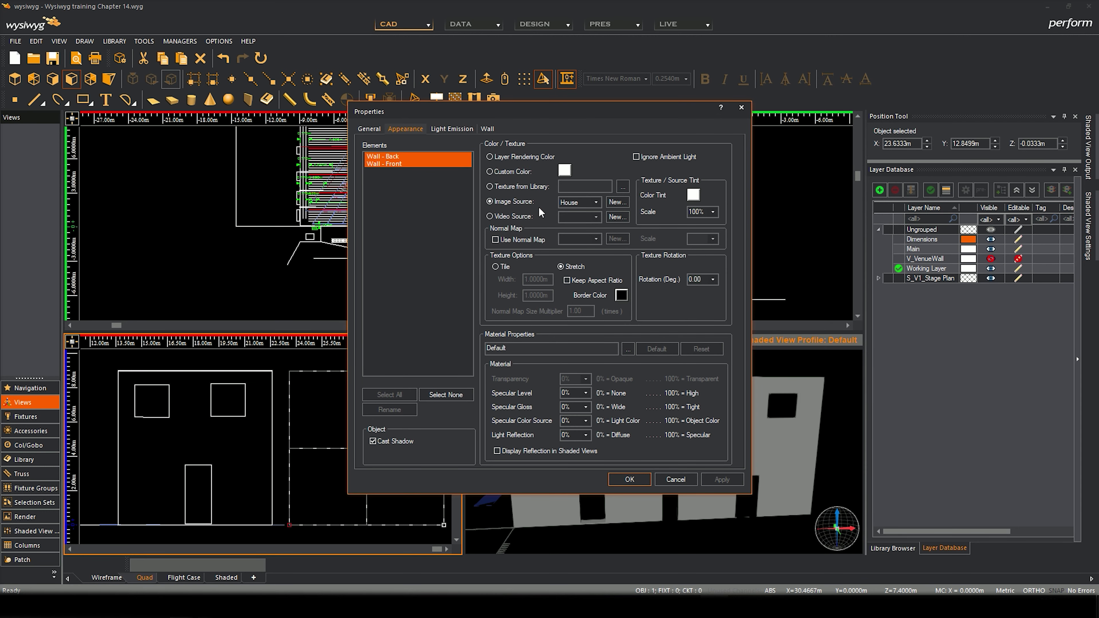
click(596, 202)
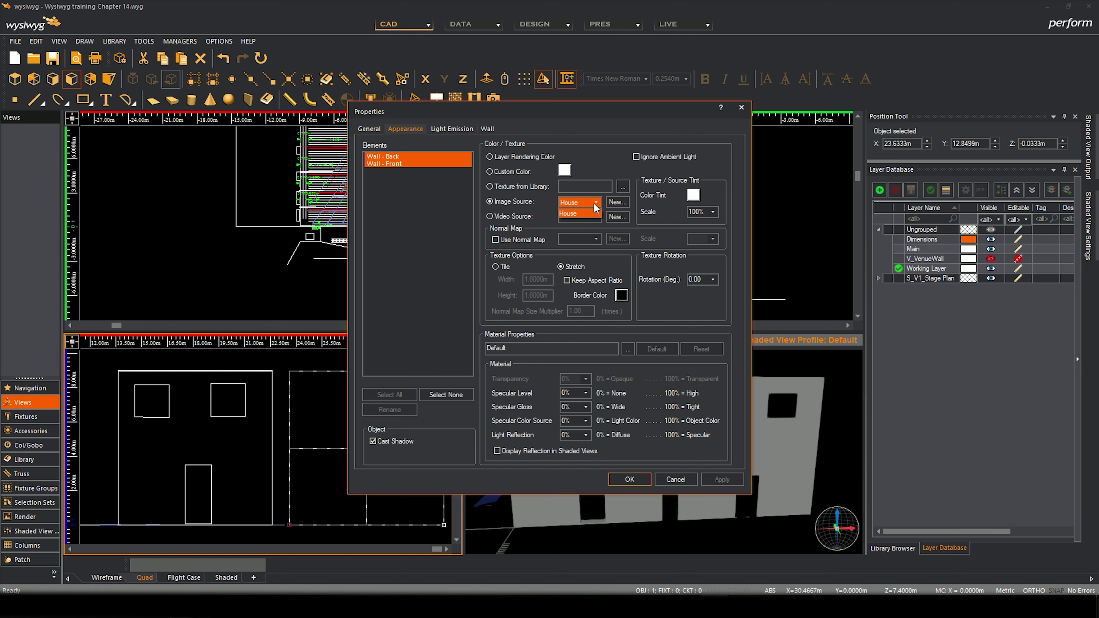
click(617, 202)
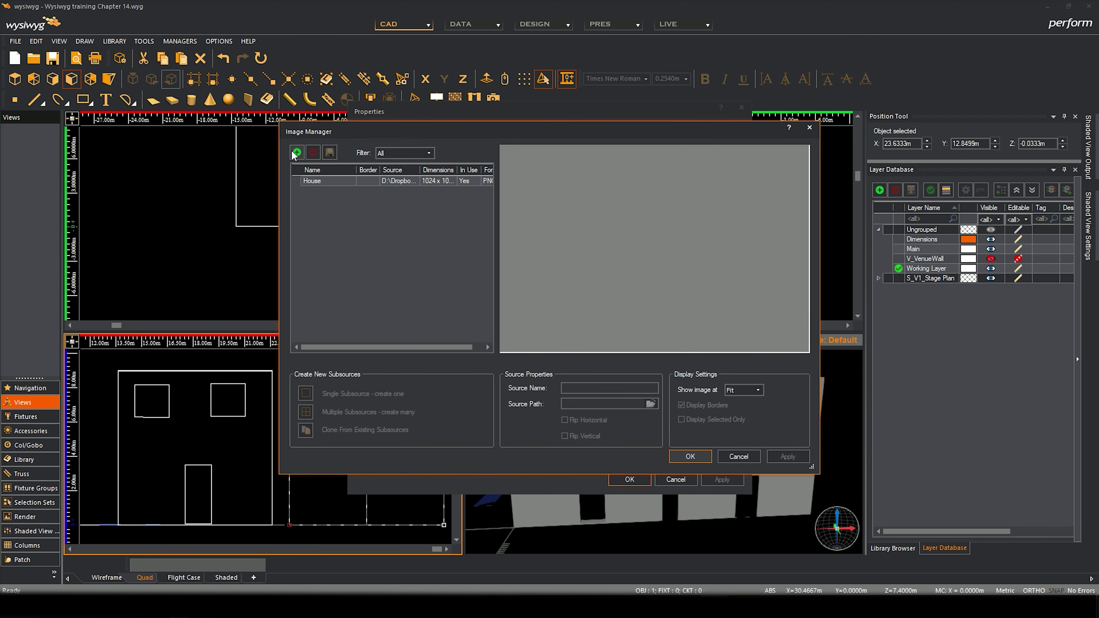
Add HouseFog.png as an image source and apply it to both wall faces.
click(296, 153)
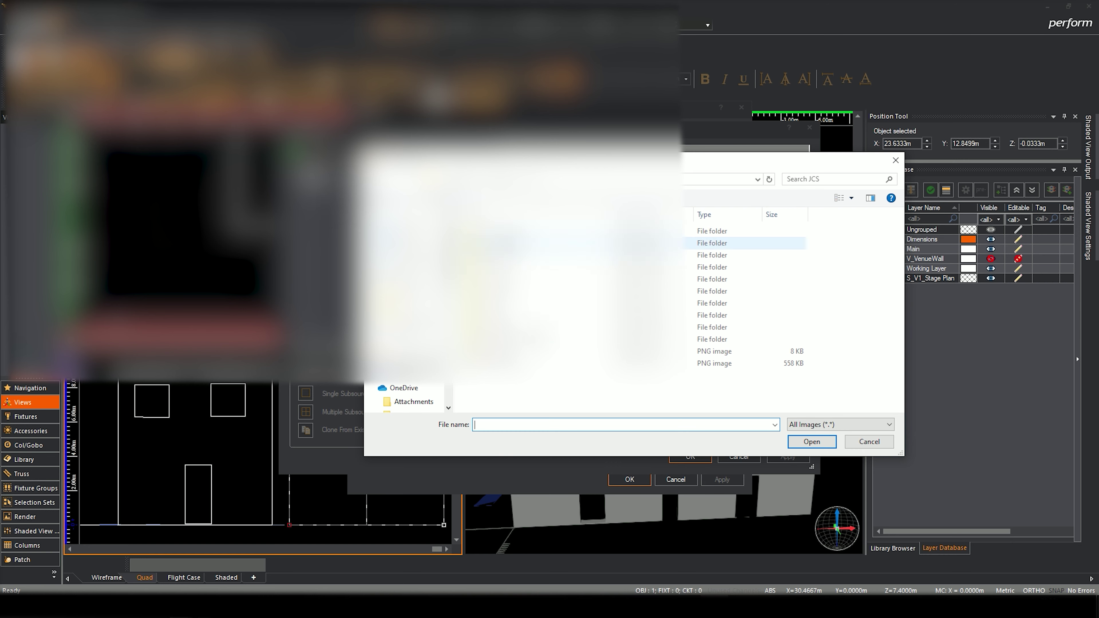
click(718, 363)
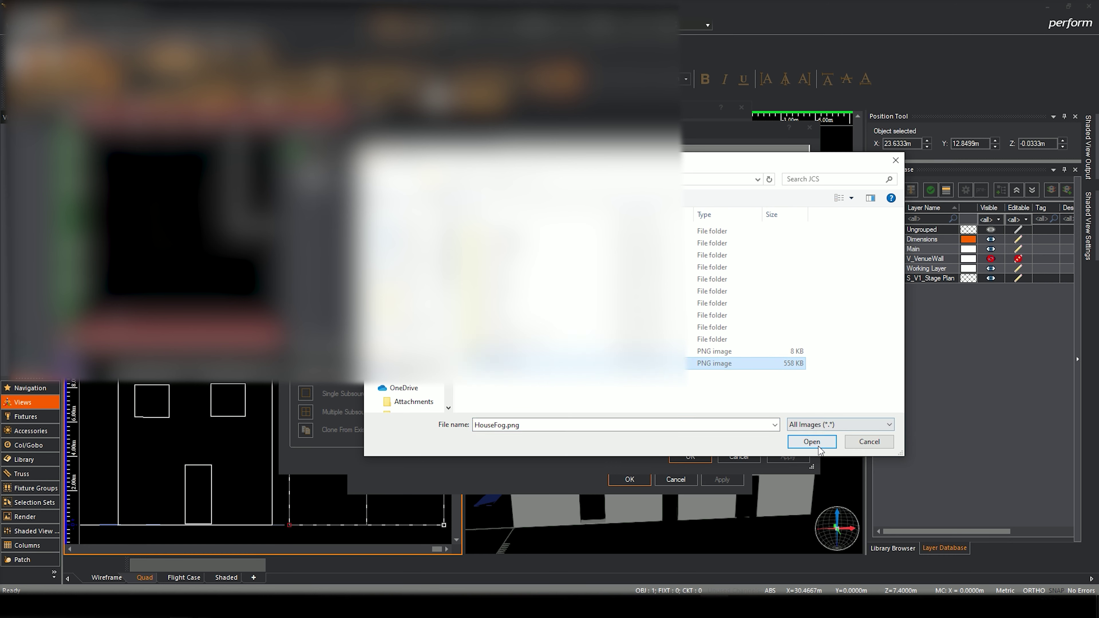
click(810, 441)
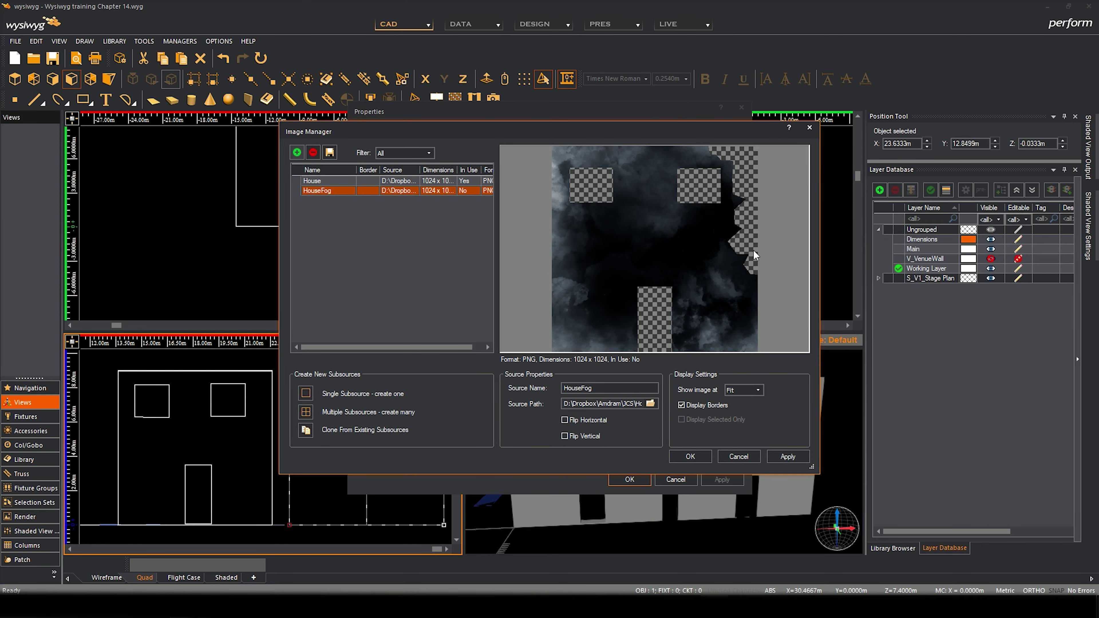
click(696, 458)
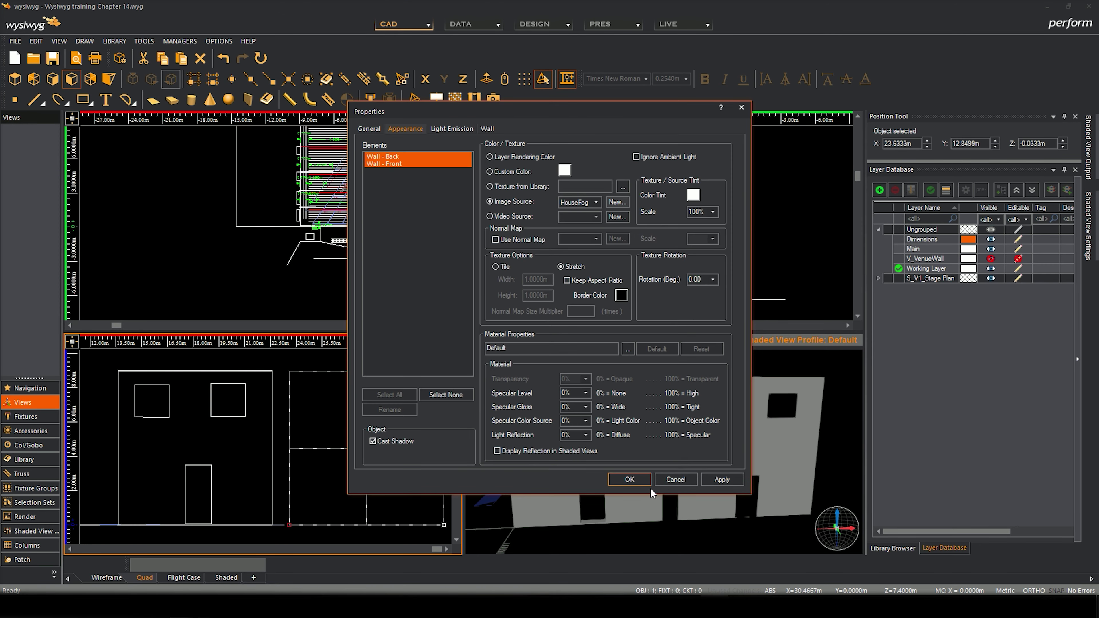
click(623, 476)
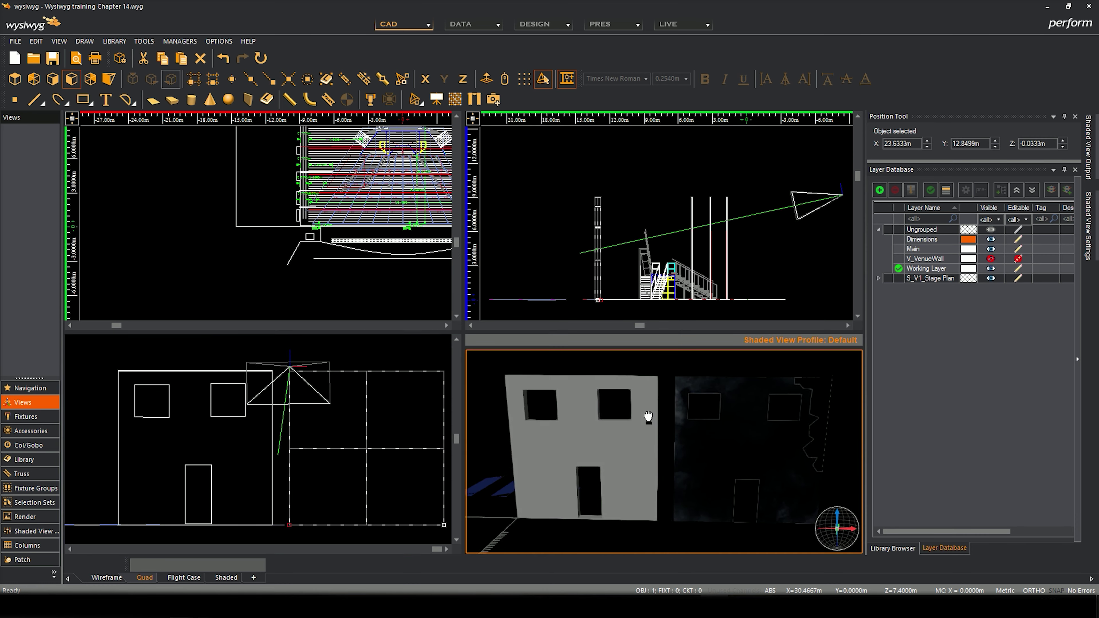
Slide the fog wall left in the front view to X ≈ 2.93 m and check it beside the stage.
mouse_move(565, 343)
mouse_down()
mouse_move(643, 381)
mouse_move(667, 422)
mouse_move(653, 483)
mouse_move(708, 445)
mouse_move(728, 410)
mouse_move(732, 449)
mouse_move(721, 427)
mouse_move(653, 403)
mouse_move(504, 367)
mouse_move(677, 387)
mouse_up()
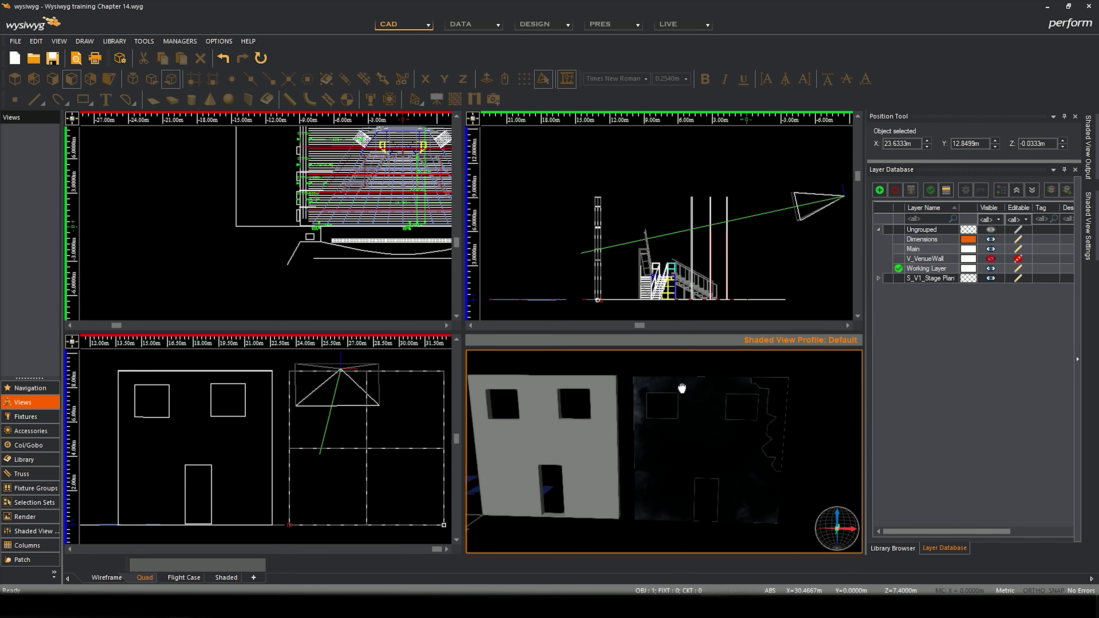
scroll(336, 420, down, 5)
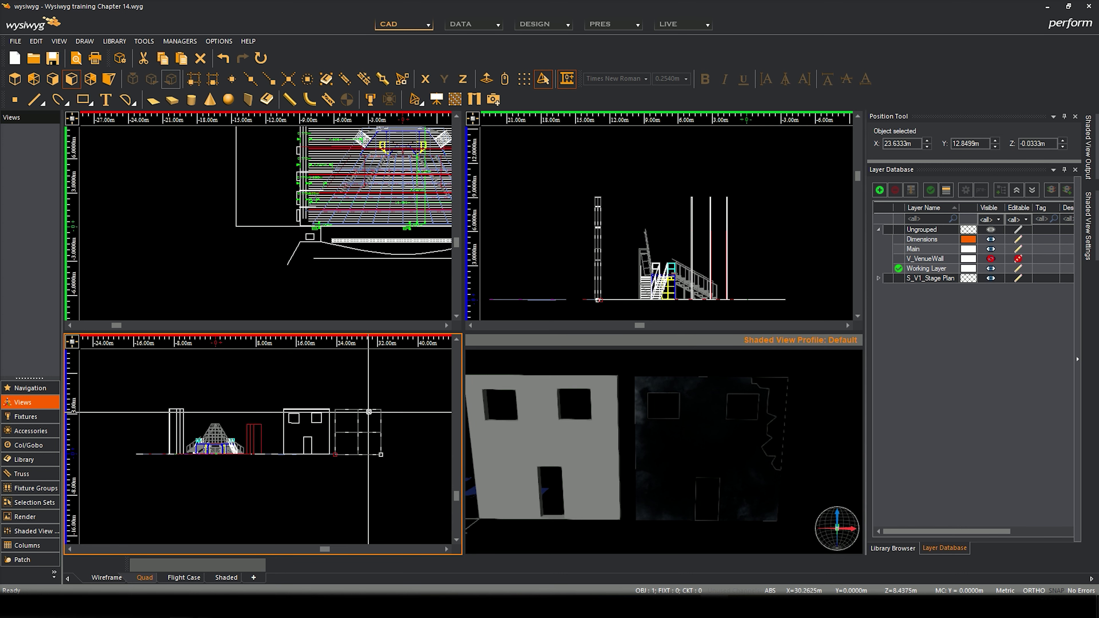
drag(371, 412, 266, 411)
mouse_move(588, 442)
mouse_down()
mouse_move(645, 431)
mouse_move(575, 422)
mouse_move(502, 455)
mouse_move(430, 417)
mouse_move(606, 431)
mouse_move(678, 393)
mouse_move(696, 501)
mouse_move(627, 564)
mouse_move(615, 498)
mouse_move(564, 444)
mouse_move(435, 390)
mouse_move(541, 369)
mouse_move(626, 326)
mouse_move(437, 319)
mouse_move(631, 389)
mouse_up()
mouse_move(640, 455)
mouse_down()
mouse_move(699, 385)
mouse_move(657, 449)
mouse_move(819, 388)
mouse_move(567, 425)
mouse_move(540, 413)
mouse_move(655, 456)
mouse_up()
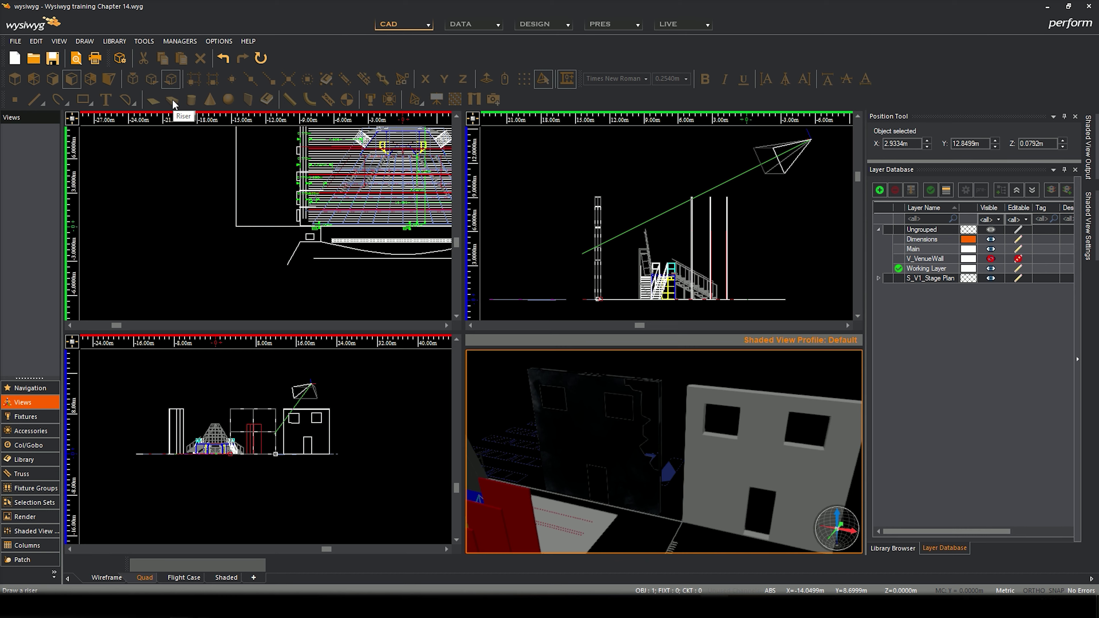
mouse_move(682, 400)
mouse_down()
mouse_move(449, 397)
mouse_move(563, 385)
mouse_move(584, 354)
mouse_up()
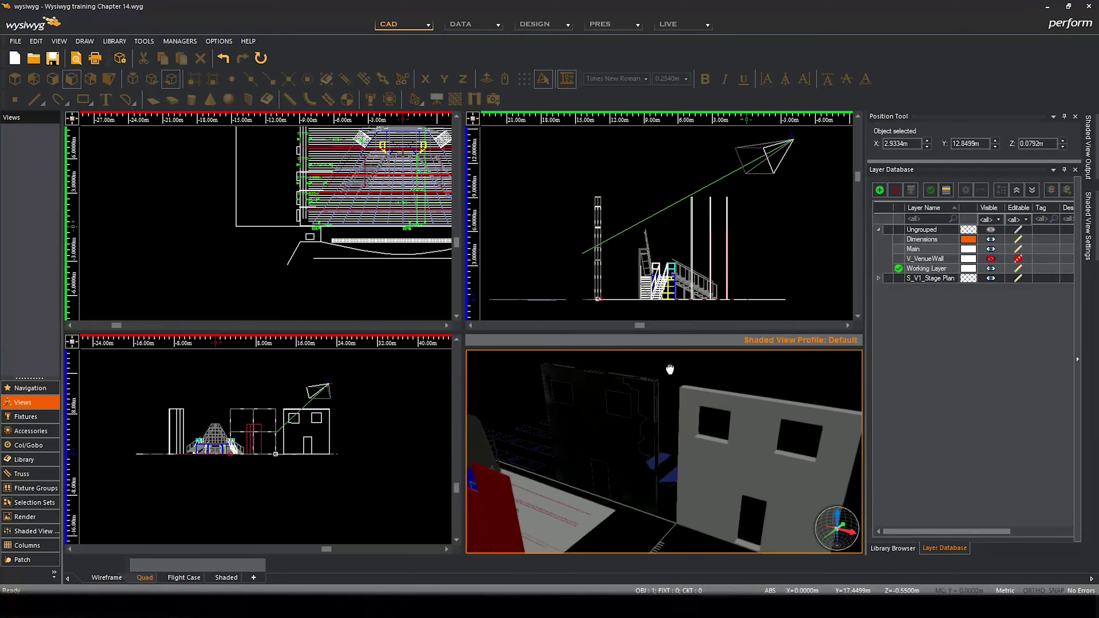
Place a new riser with default dimensions near the stage in the top view.
click(320, 286)
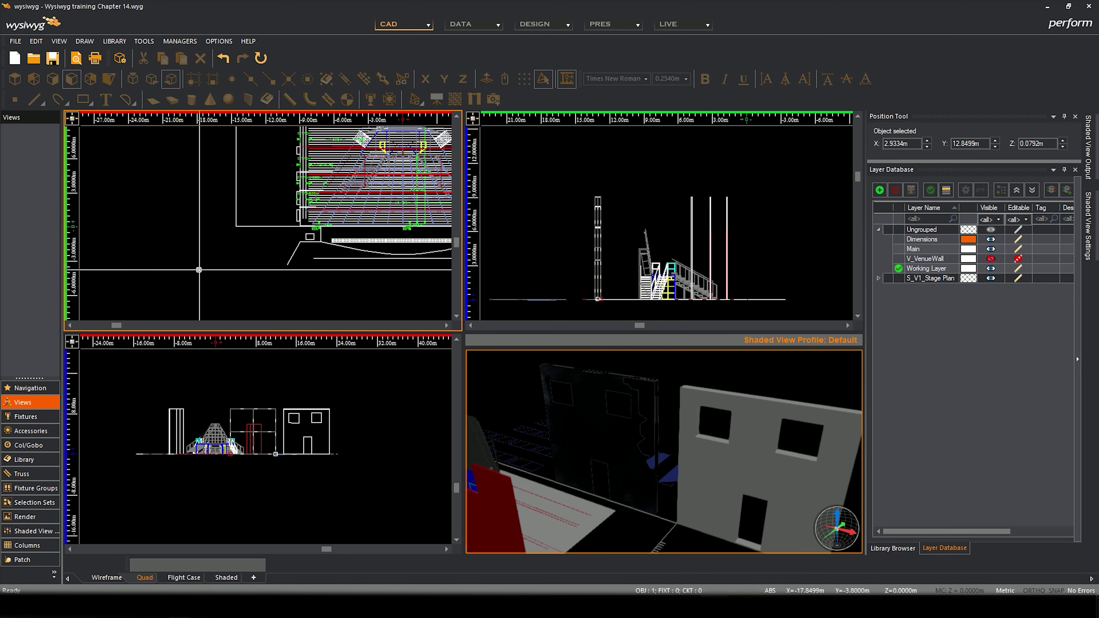
click(172, 102)
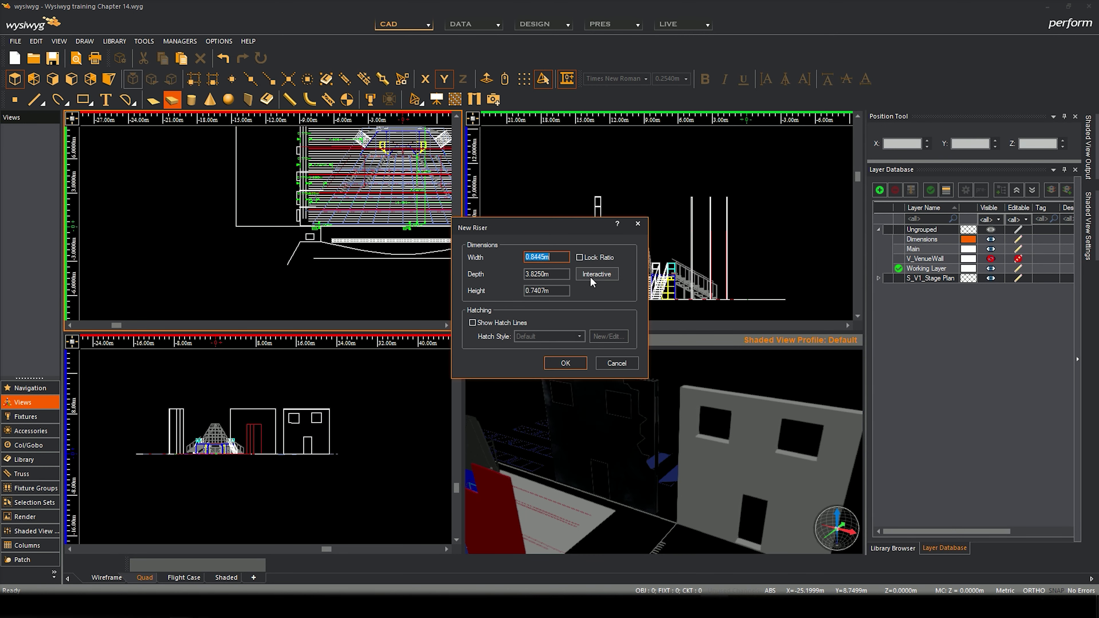
click(565, 363)
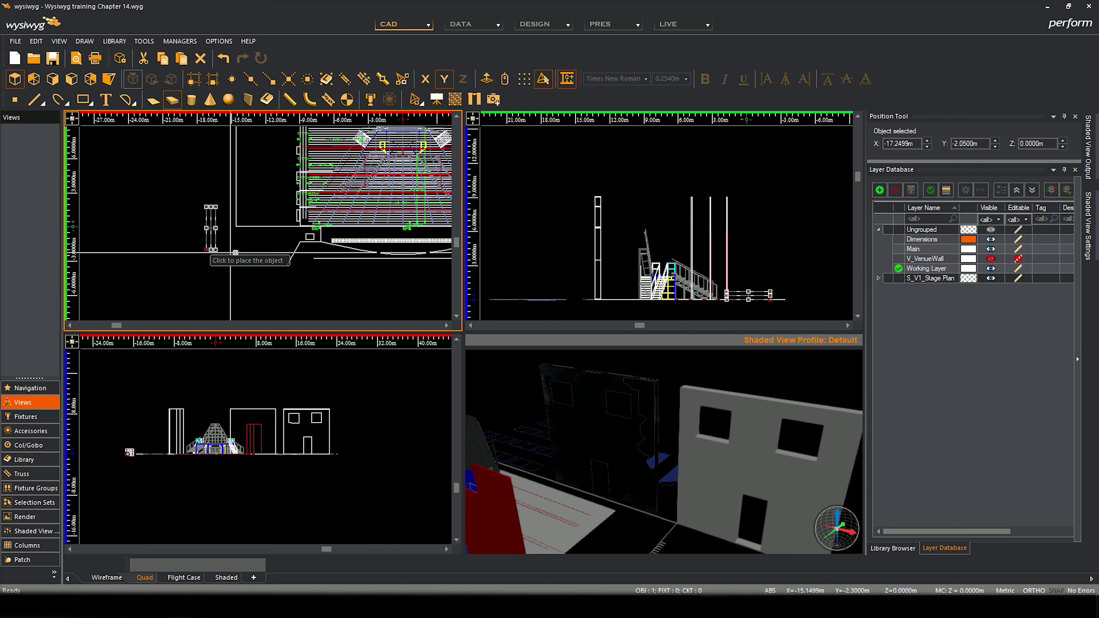
right_click(242, 247)
right_click(249, 253)
key(Escape)
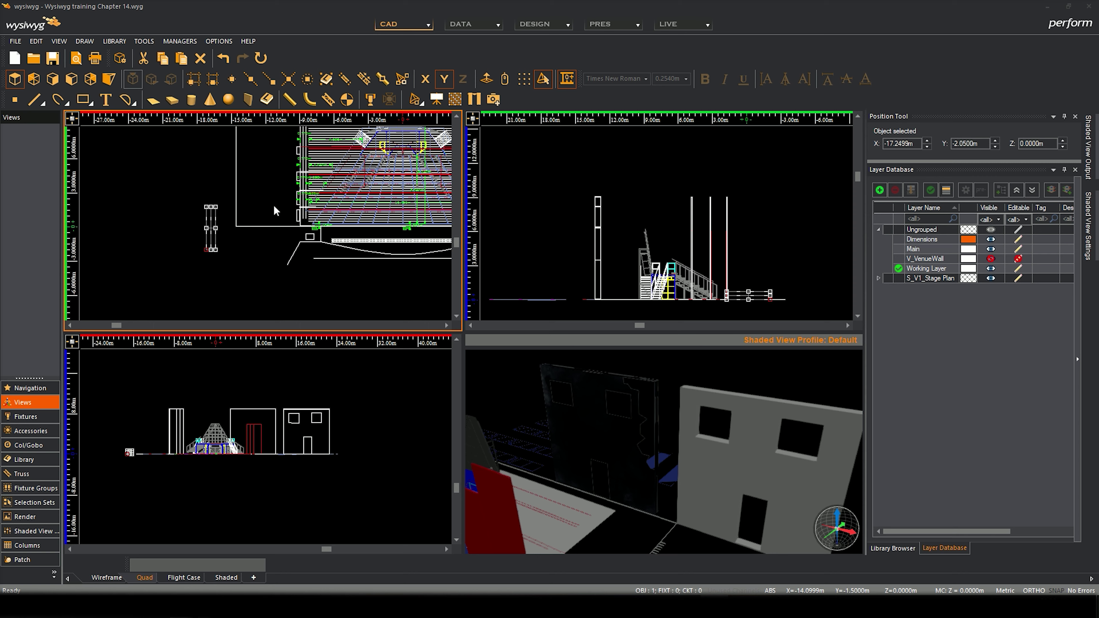
Open the riser's properties and select its Bottom, Left Side, Right Side and Top faces.
double_click(261, 228)
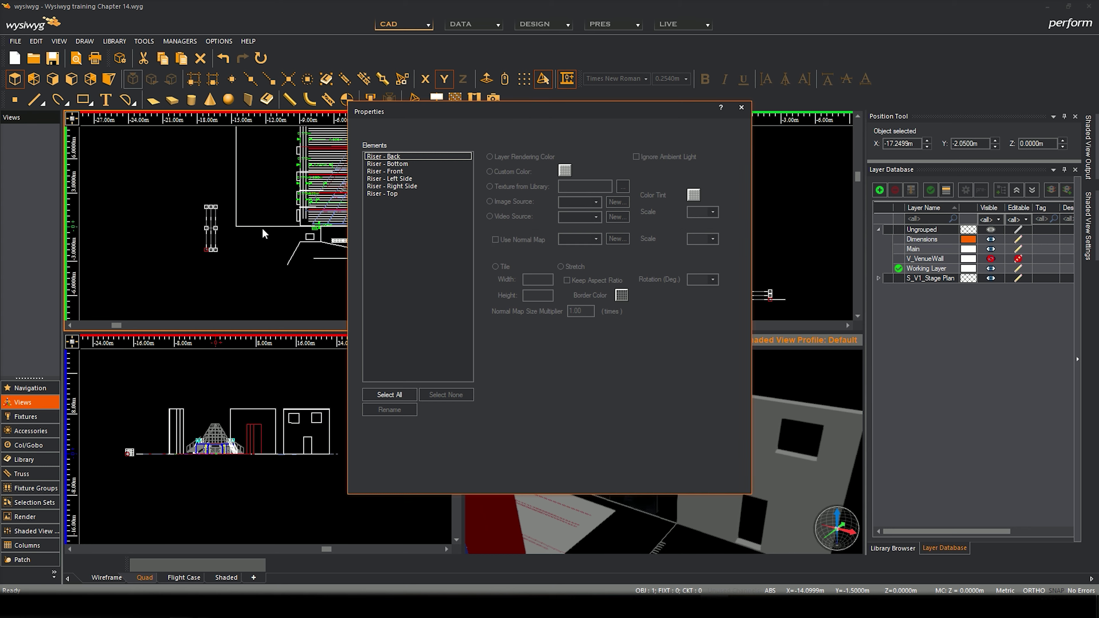
click(402, 171)
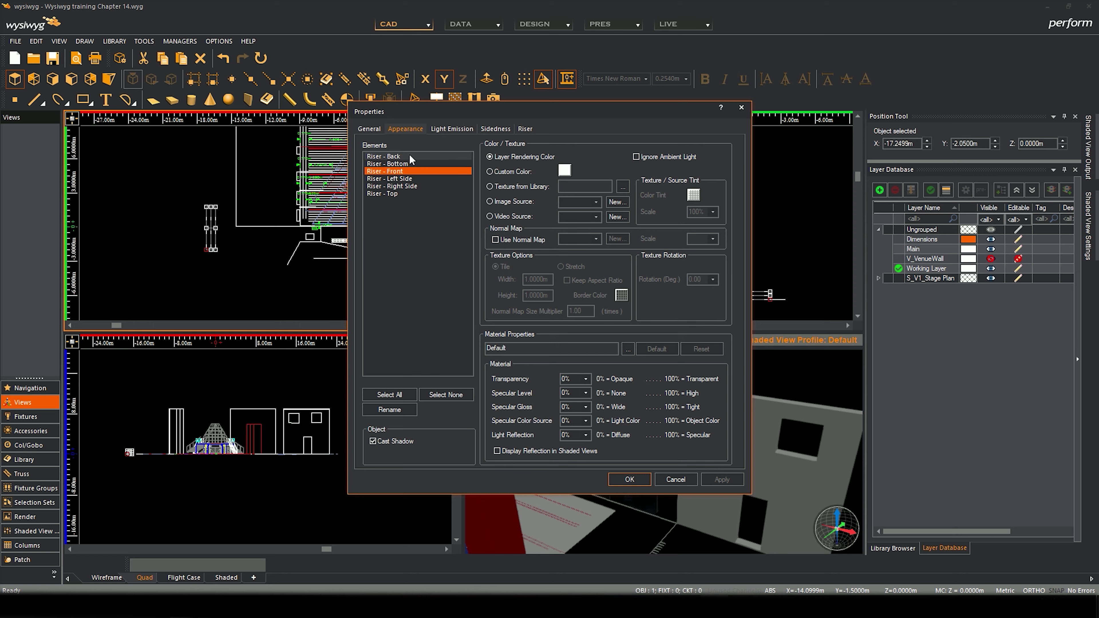
ctrl+click(410, 156)
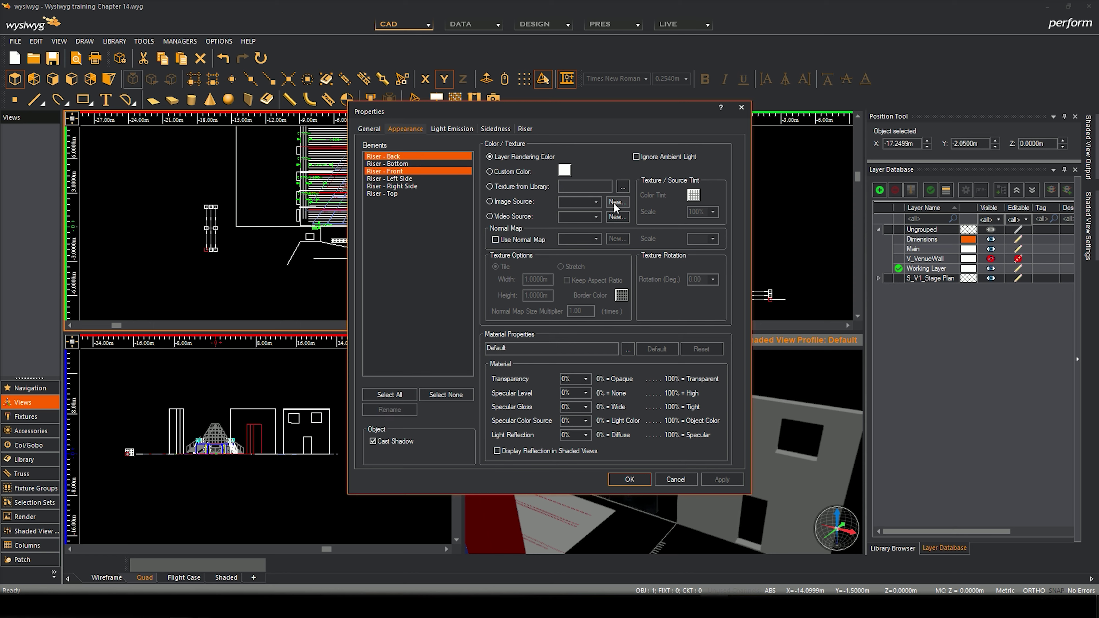
click(417, 163)
ctrl+click(409, 170)
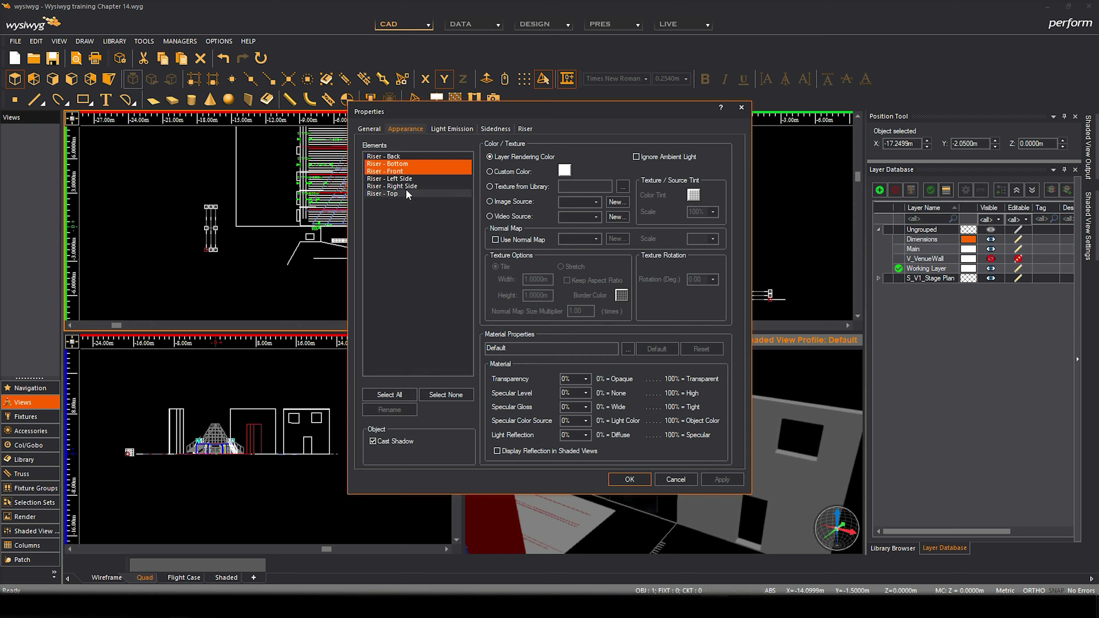
click(402, 178)
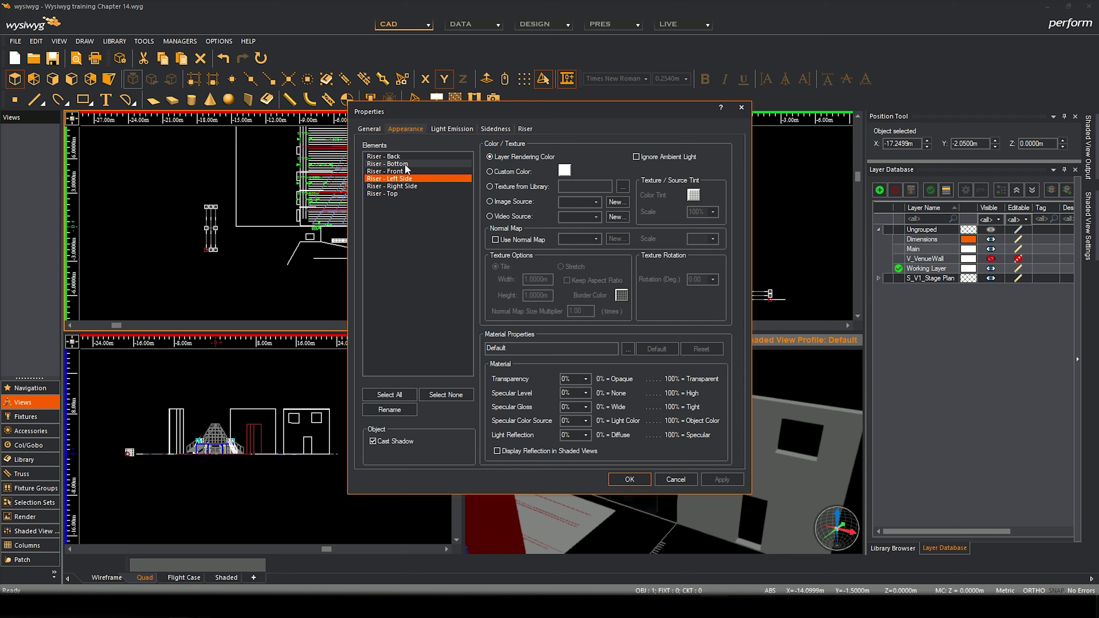
ctrl+click(405, 164)
ctrl+click(395, 186)
ctrl+click(396, 192)
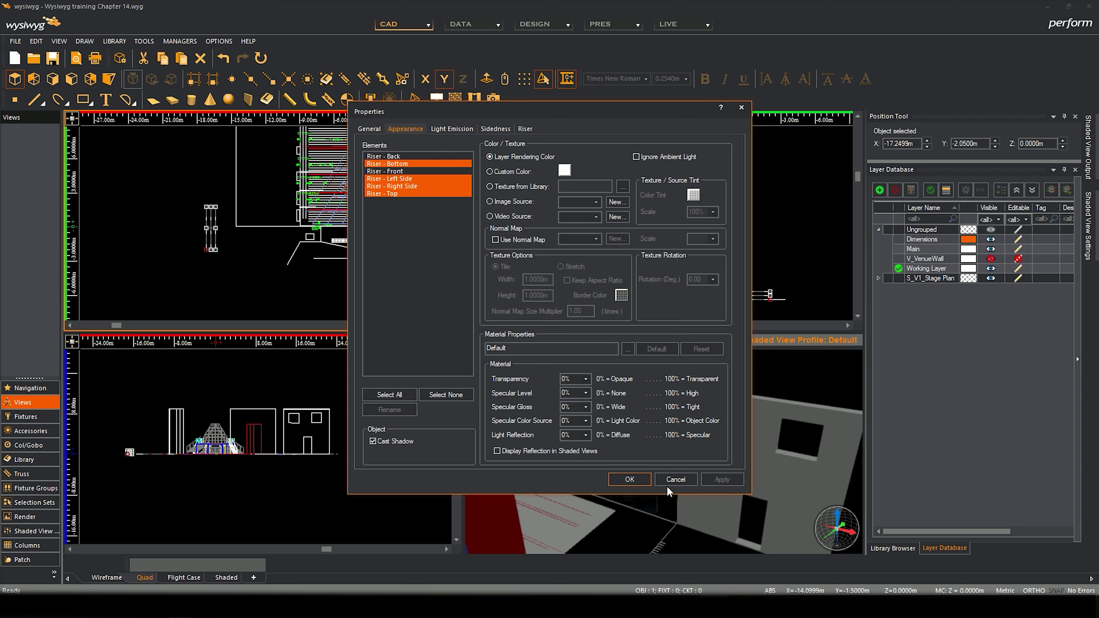
Close the riser properties and tilt the 3-D view to show the red riser beside the fog wall.
click(672, 478)
mouse_move(536, 402)
mouse_down()
mouse_move(633, 400)
mouse_move(697, 456)
mouse_move(629, 470)
mouse_move(608, 432)
mouse_move(711, 392)
mouse_move(690, 498)
mouse_move(657, 464)
mouse_move(479, 448)
mouse_move(656, 441)
mouse_move(643, 455)
mouse_move(596, 359)
mouse_move(626, 422)
mouse_move(664, 438)
mouse_move(651, 432)
mouse_move(658, 423)
mouse_move(566, 474)
mouse_move(657, 528)
mouse_up()
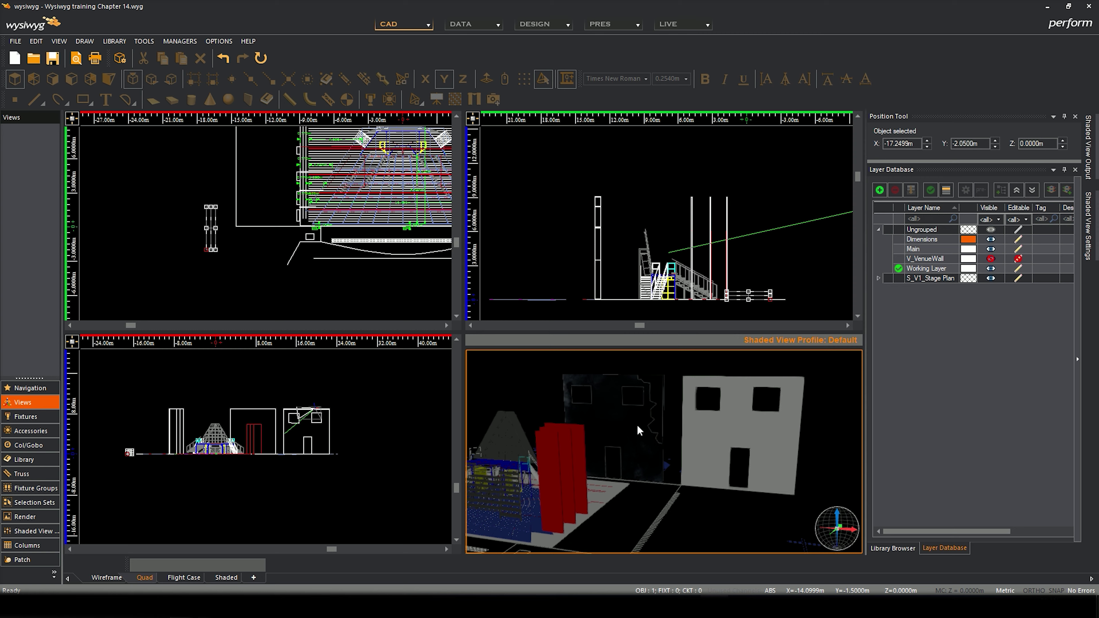
mouse_move(636, 427)
middle_down()
mouse_move(658, 433)
mouse_move(654, 456)
middle_up()
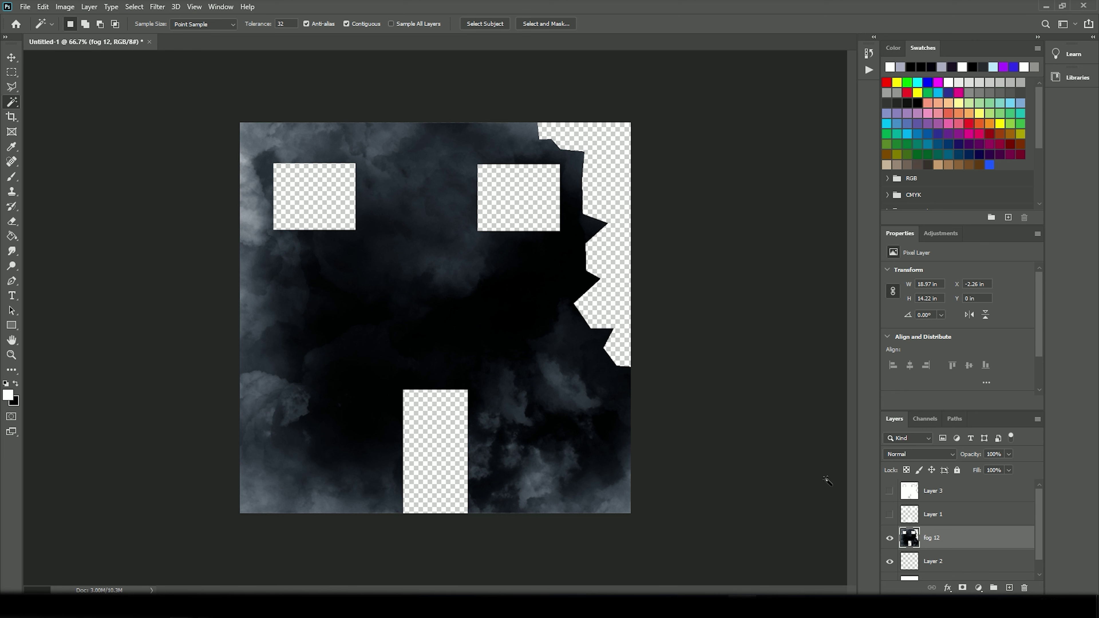
click(926, 418)
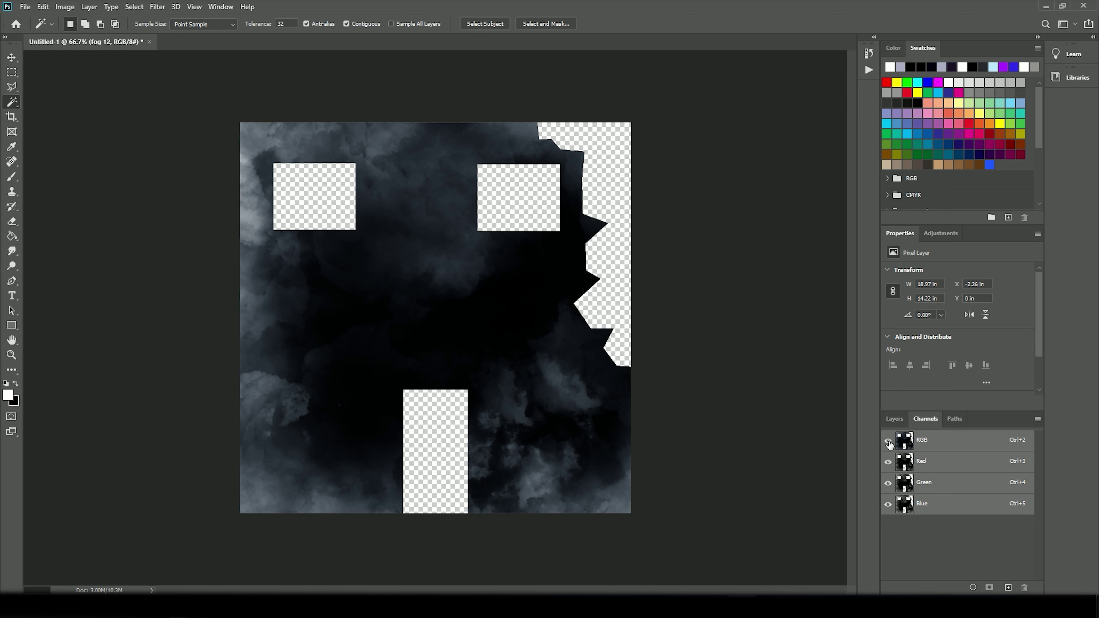
click(888, 462)
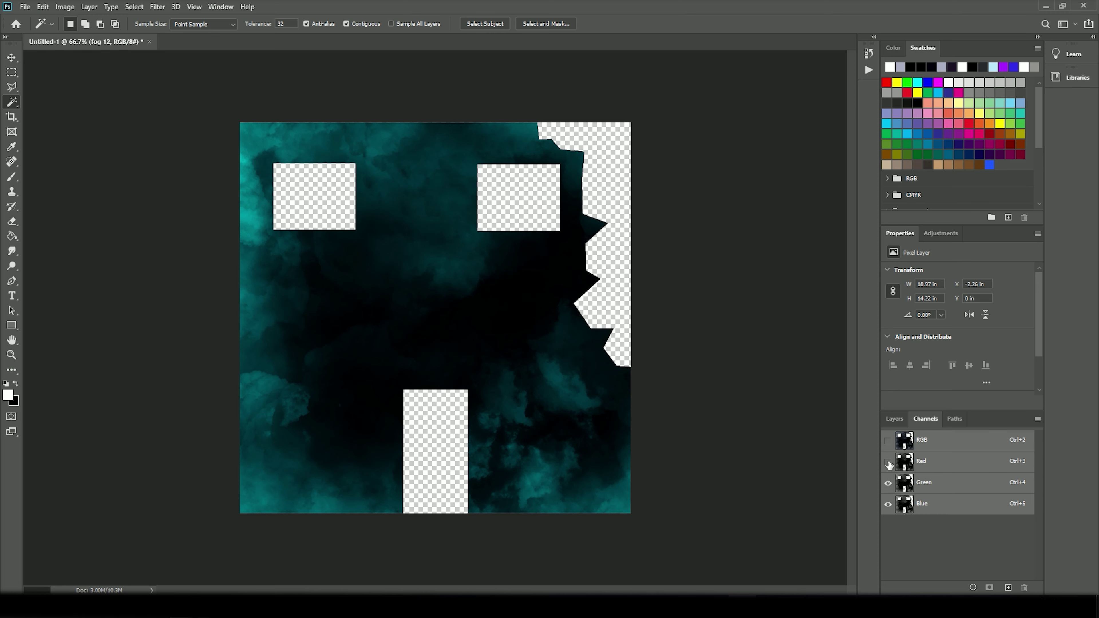
click(888, 462)
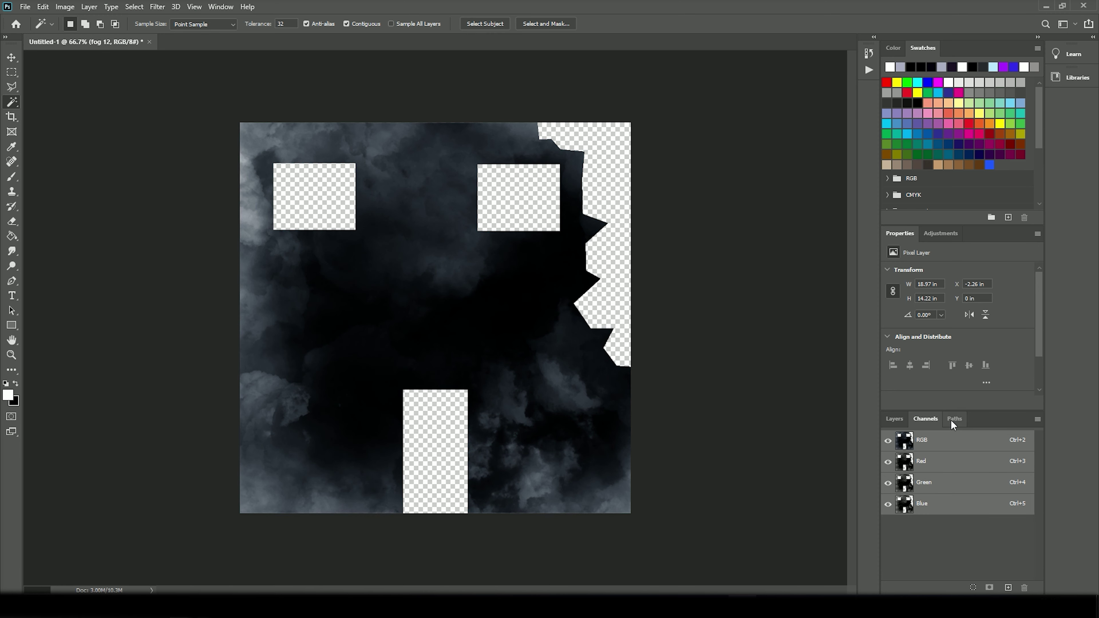
click(894, 419)
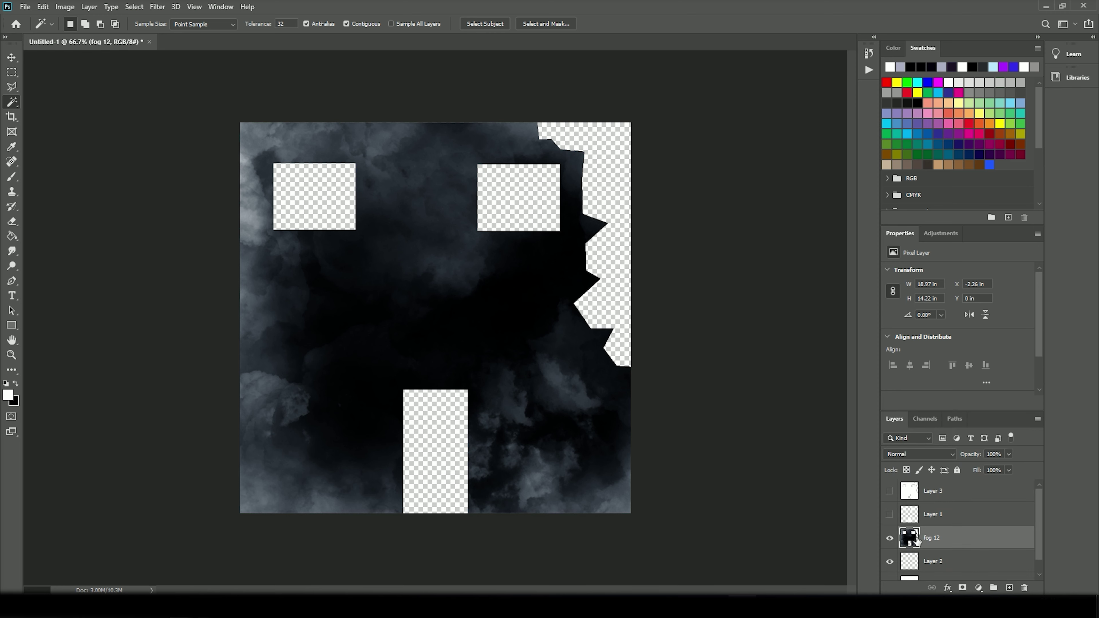